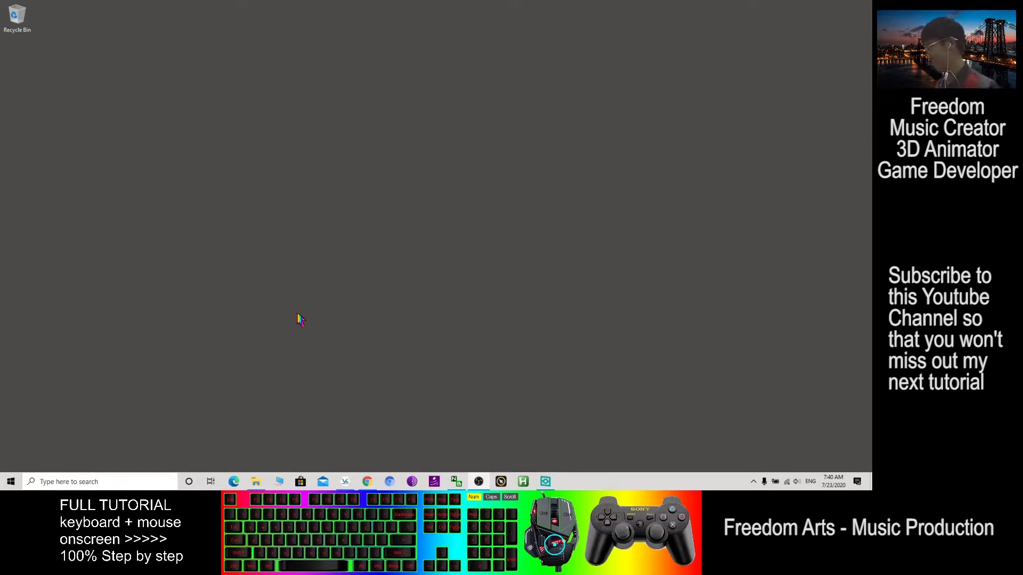
Step: Search Windows for 'music' and launch Music Maker from the results
left_click(65, 480)
type("mu")
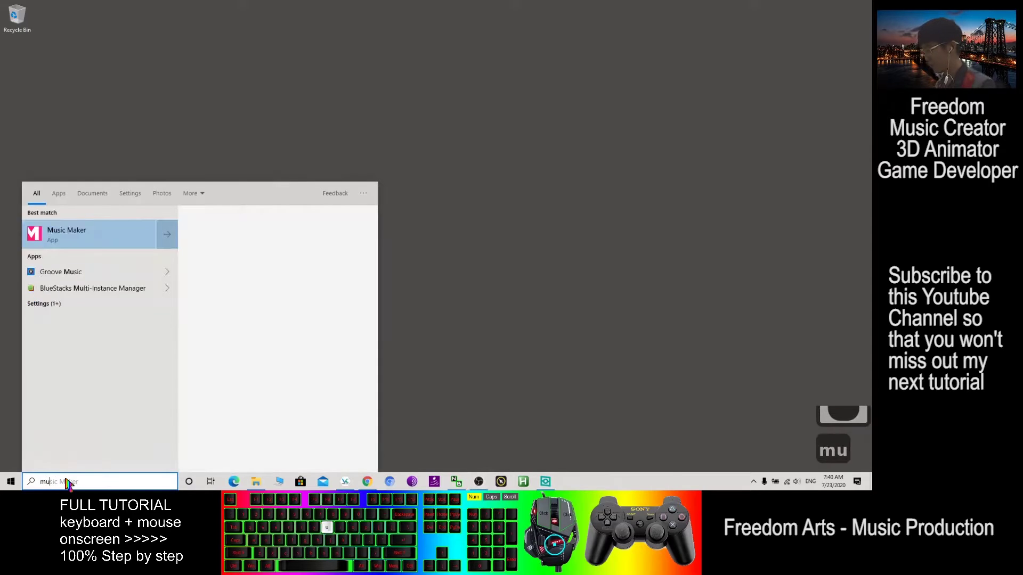
type("sic")
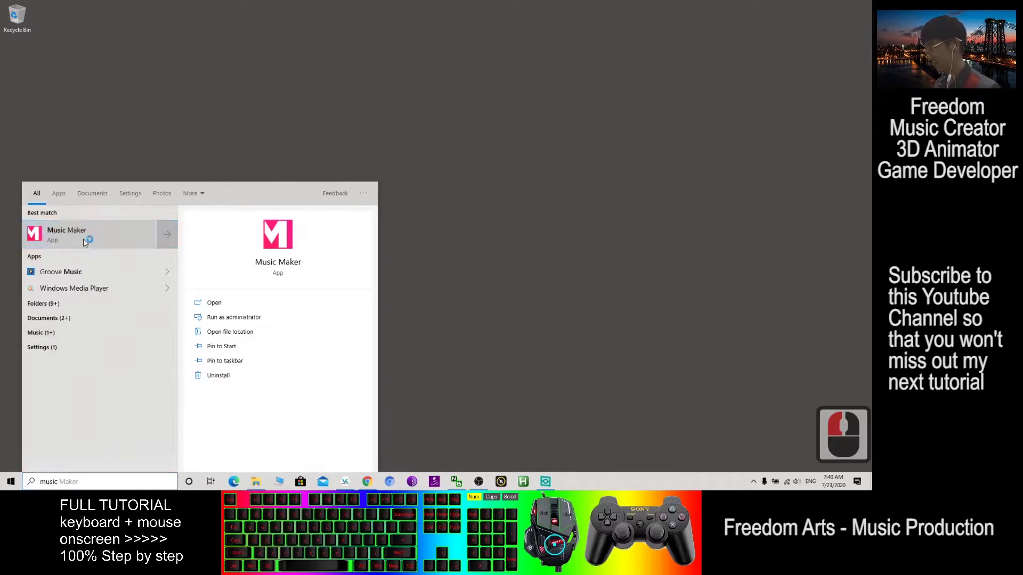
left_click(86, 241)
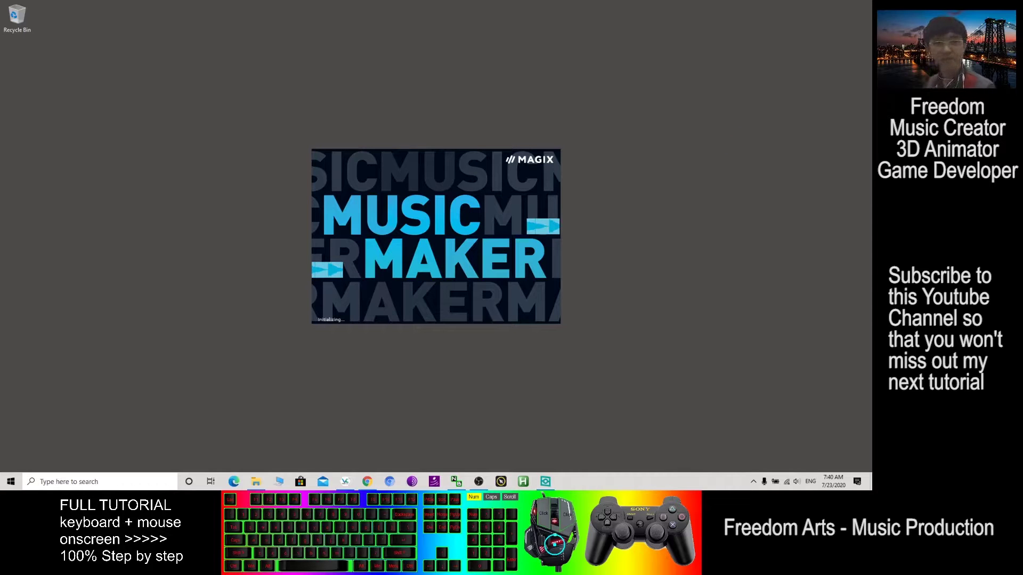
Step: Bring Music Maker forward, move the start dialog aside, and create a new empty project
left_click(479, 481)
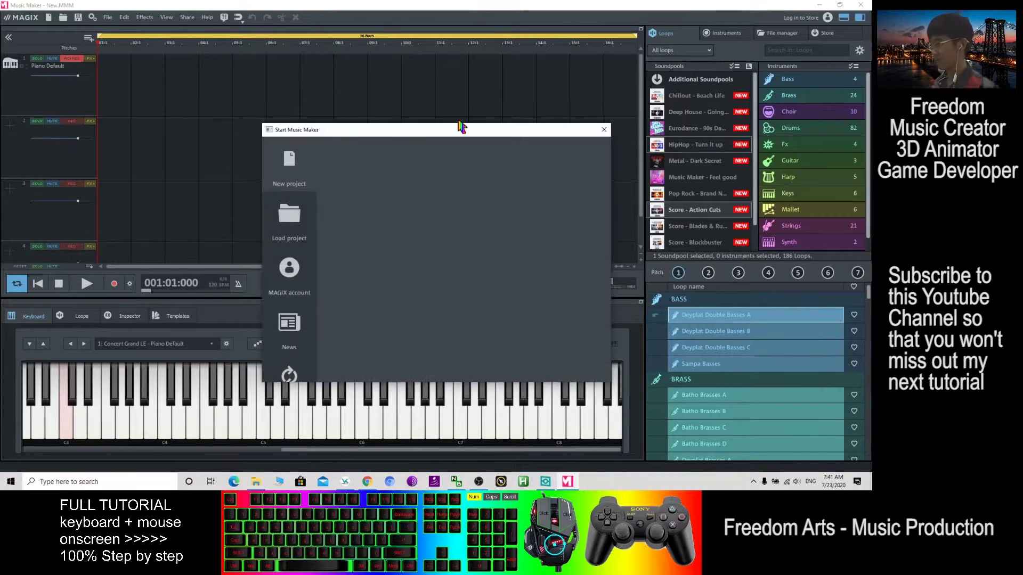
left_click_drag(400, 130, 366, 115)
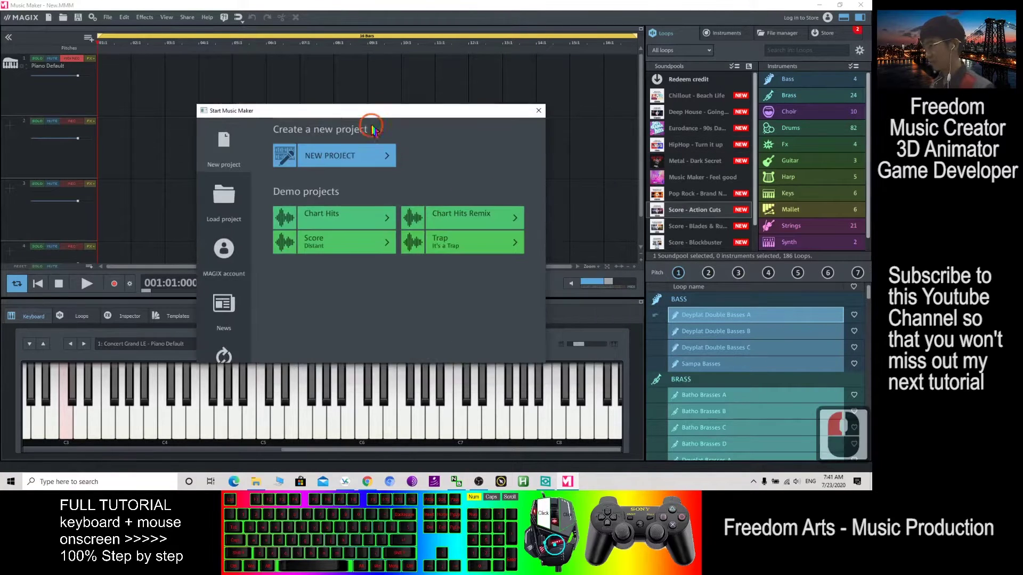
left_click(336, 159)
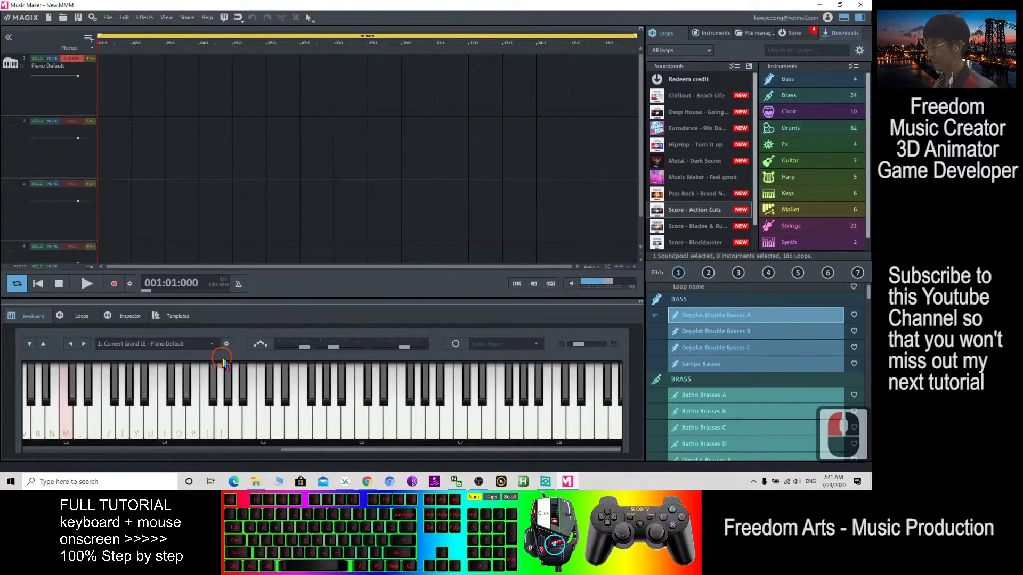
Step: Show computer-key labels on the Concert Grand piano, play a test note, and shift octaves
left_click(115, 407)
left_click(349, 453)
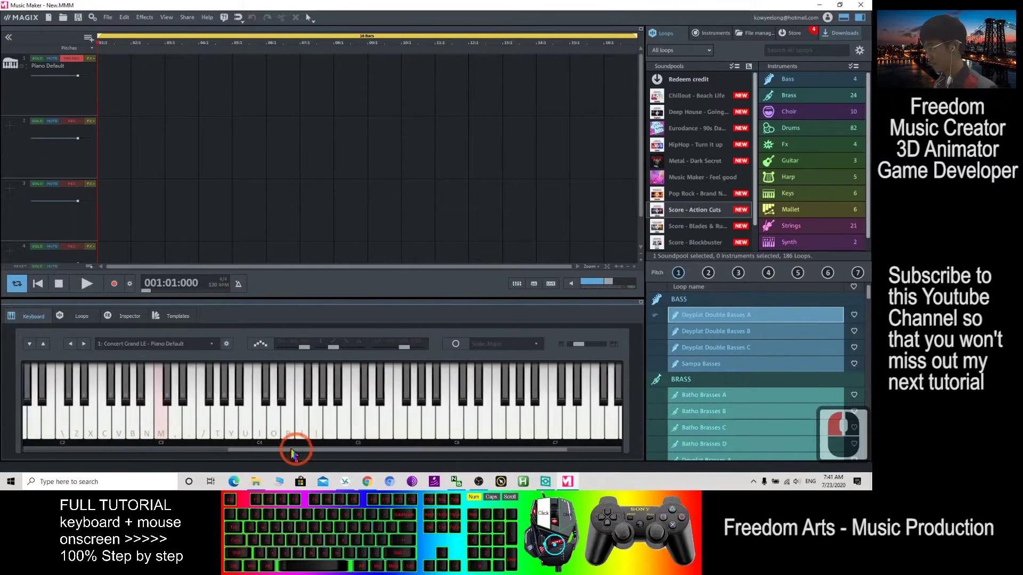
left_click_drag(349, 453, 251, 450)
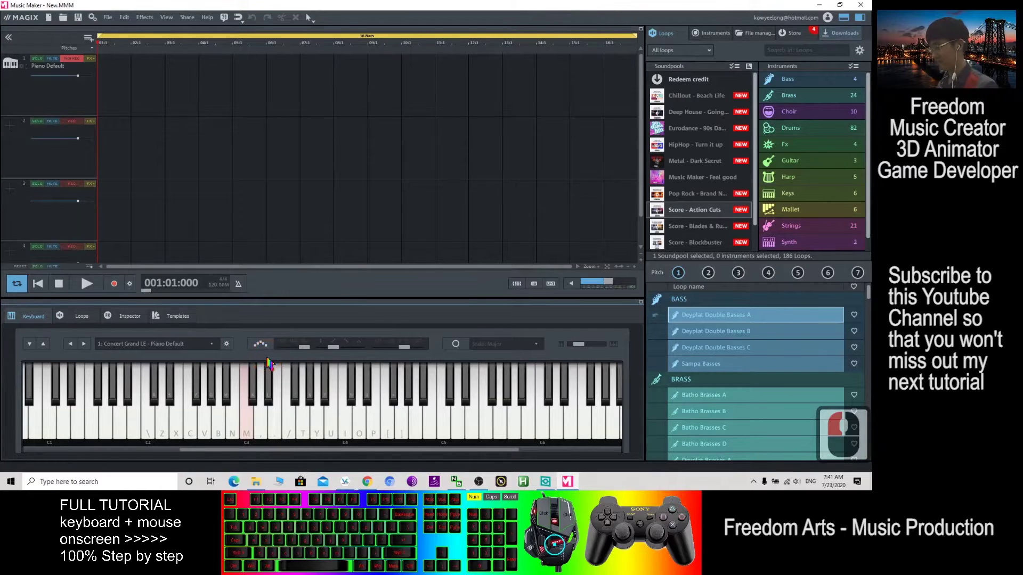
key("e")
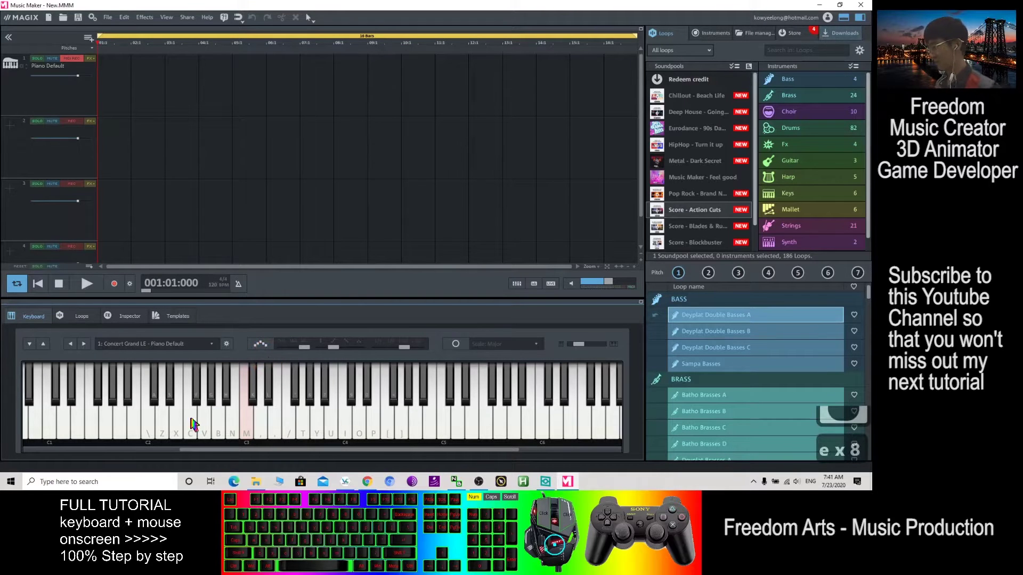
left_click(168, 435)
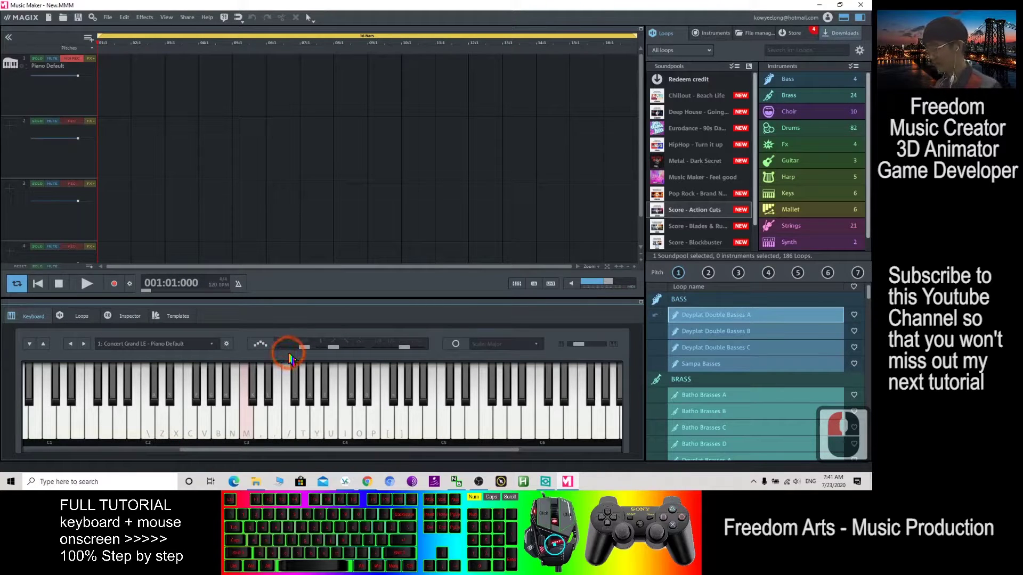
Step: Practise melody notes E, R, T, Y, U and I on the virtual piano
key("e")
key("r")
key("t")
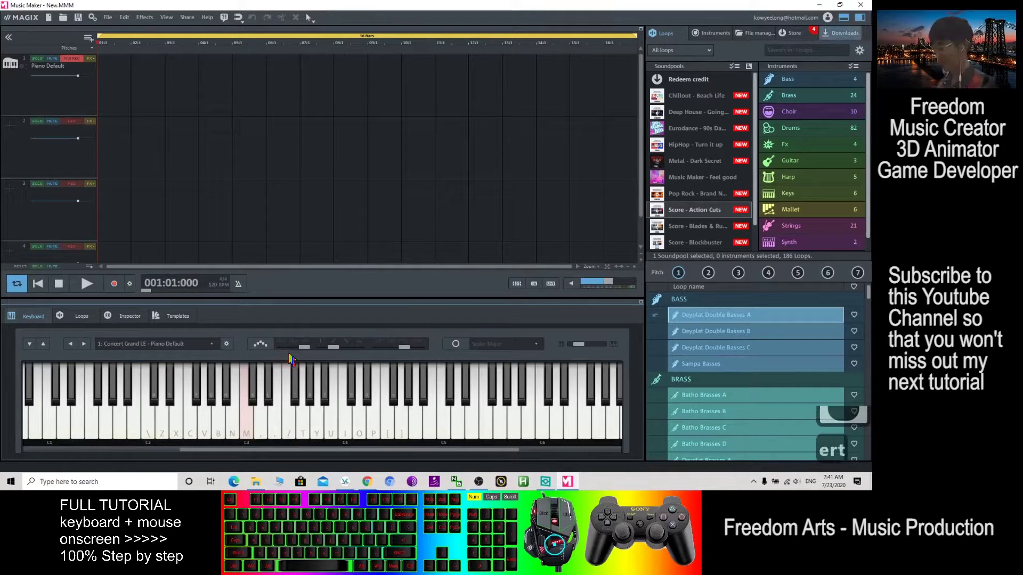
key("e")
key("t")
key("y")
key("u")
key("i")
key("t")
key("t")
Step: Practise lower notes Z, X, C, V and B on the virtual piano
key("x")
key("c")
key("b")
key("b")
key("v")
key("x")
key("z")
key("x")
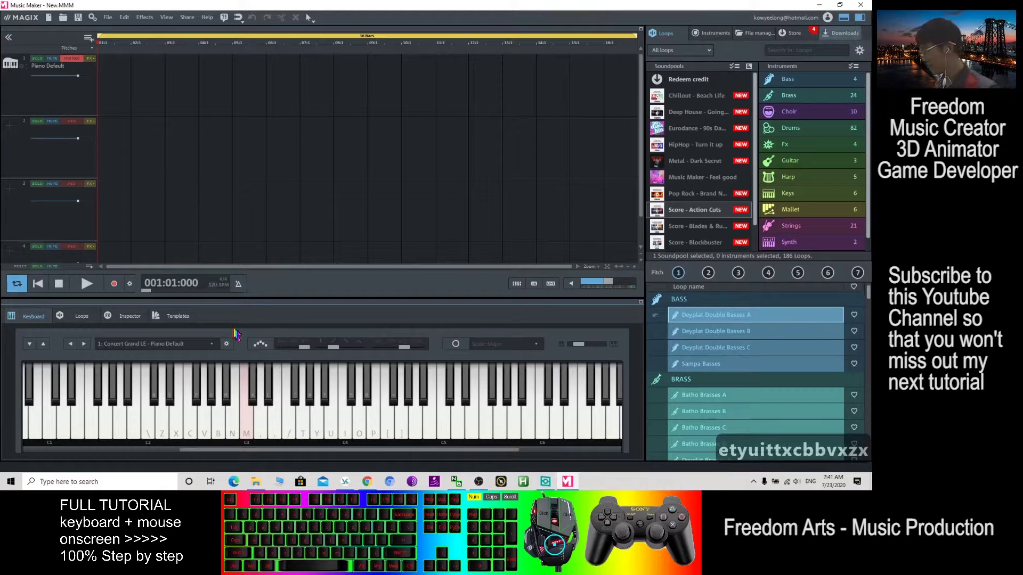
left_click(140, 268)
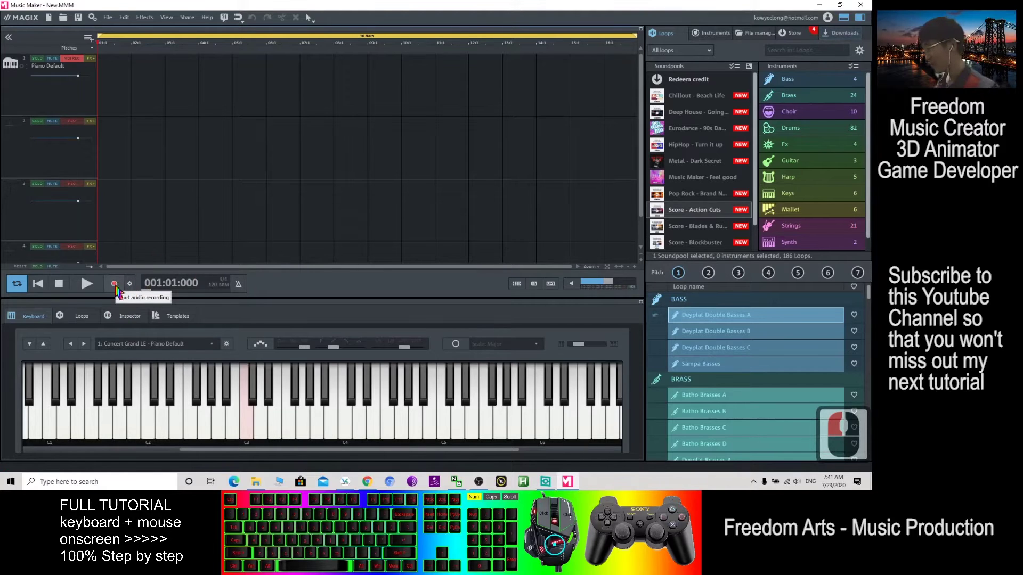
Step: Re-enable key labels, close the Welcome to MAGIX pop-up, and start recording on track 1
left_click(180, 362)
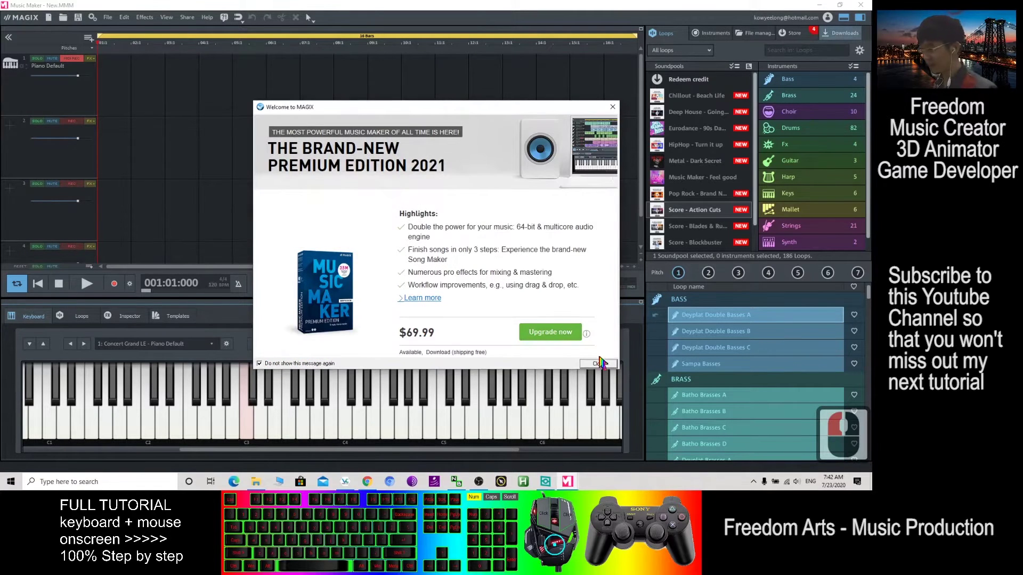
left_click(597, 365)
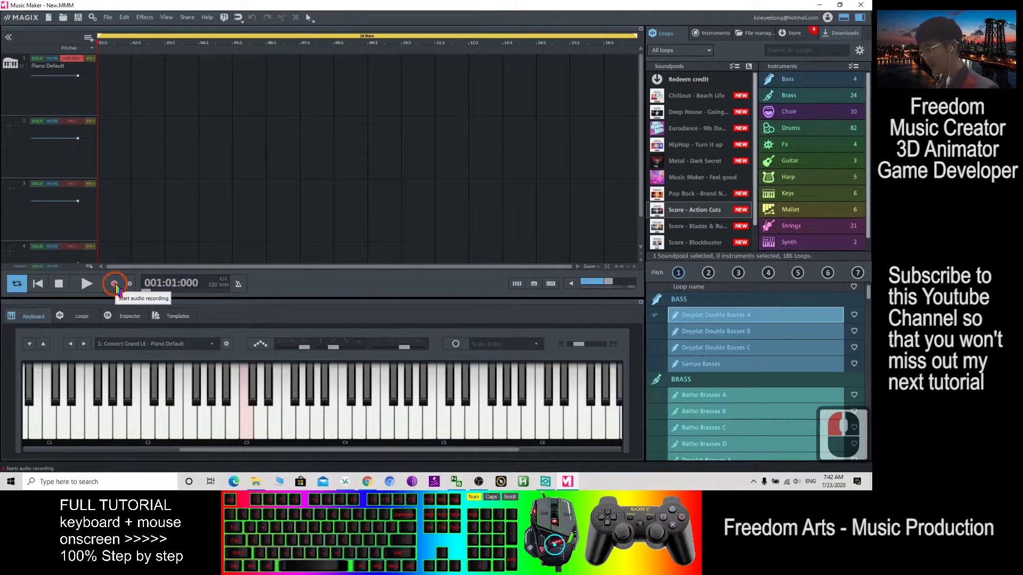
left_click(116, 286)
Step: Record the opening melody phrase on track 1 with keys Q, W, E, R, T, Y and I
left_click(182, 361)
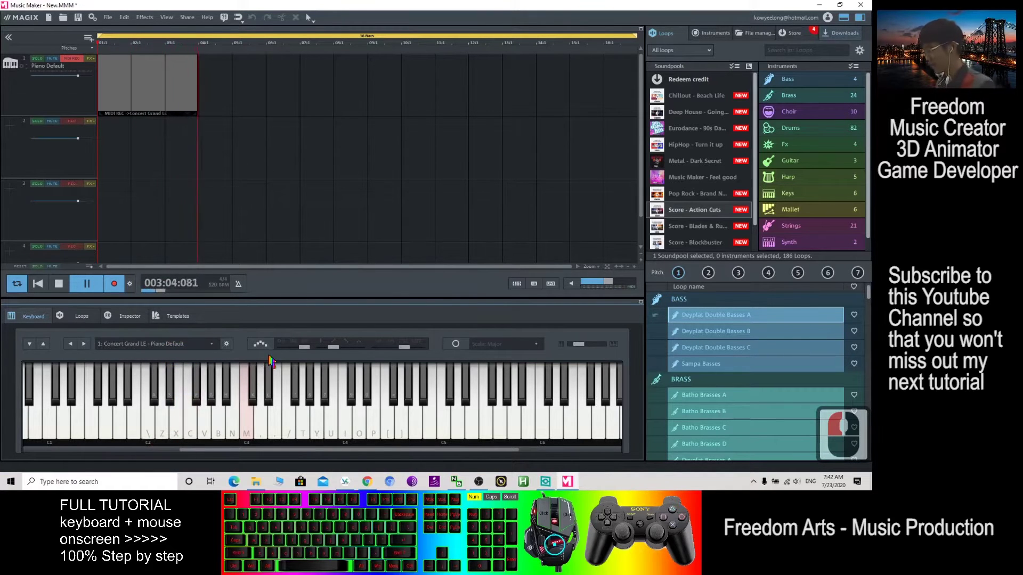
key("e")
key("r")
key("t")
key("t")
key("t")
key("y")
key("y")
key("r")
key("e")
key("w")
key("w")
key("w")
key("w")
key("e")
key("r")
key("r")
key("r")
key("r")
key("r")
key("r")
key("r")
key("e")
key("w")
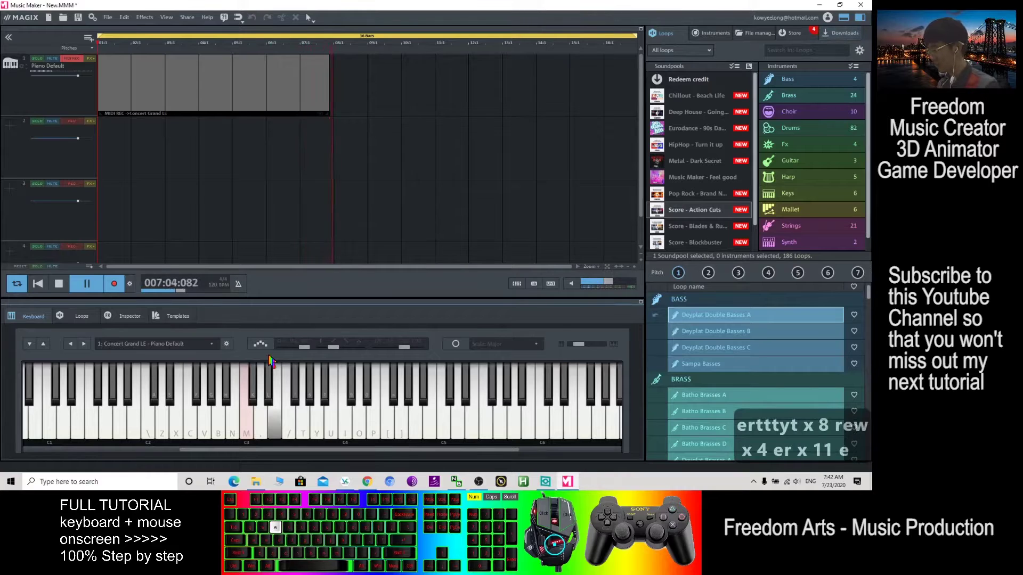
key("q")
key("q")
key("q")
key("w")
key("e")
key("q")
key("e")
key("t")
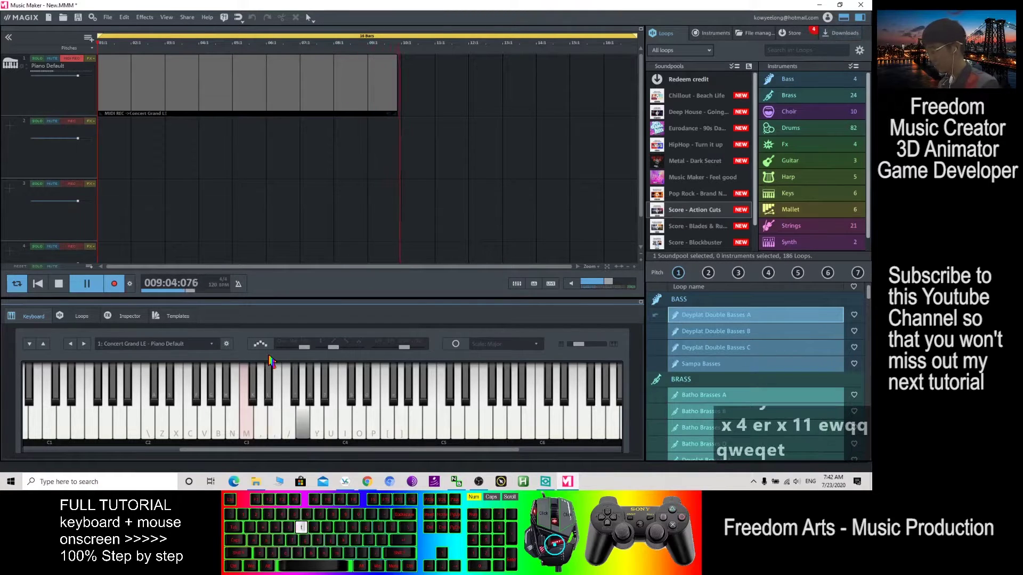
key("t")
key("t")
key("t")
key("t")
key("t")
key("t")
key("t")
key("i")
key("i")
key("i")
key("i")
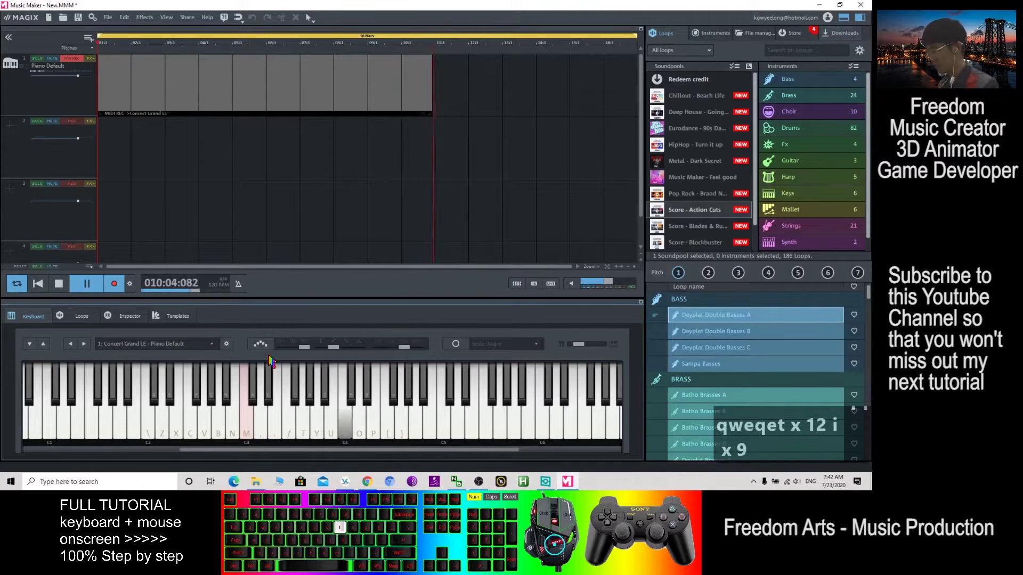
key("i")
key("i")
key("y")
key("y")
key("y")
key("y")
key("y")
key("y")
key("y")
Step: Record the higher closing phrase with keys U, I, O, P and [
key("u")
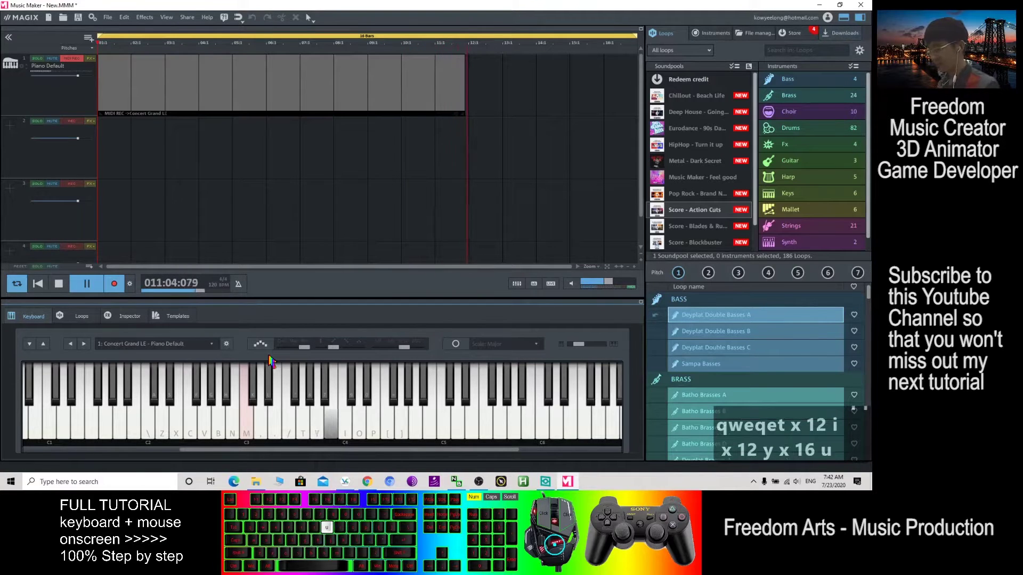
key("i")
key("i")
key("i")
key("o")
key("i")
key("i")
key("o")
key("p")
key("p")
key("p")
key("bracketleft")
key("p")
key("p")
key("p")
key("p")
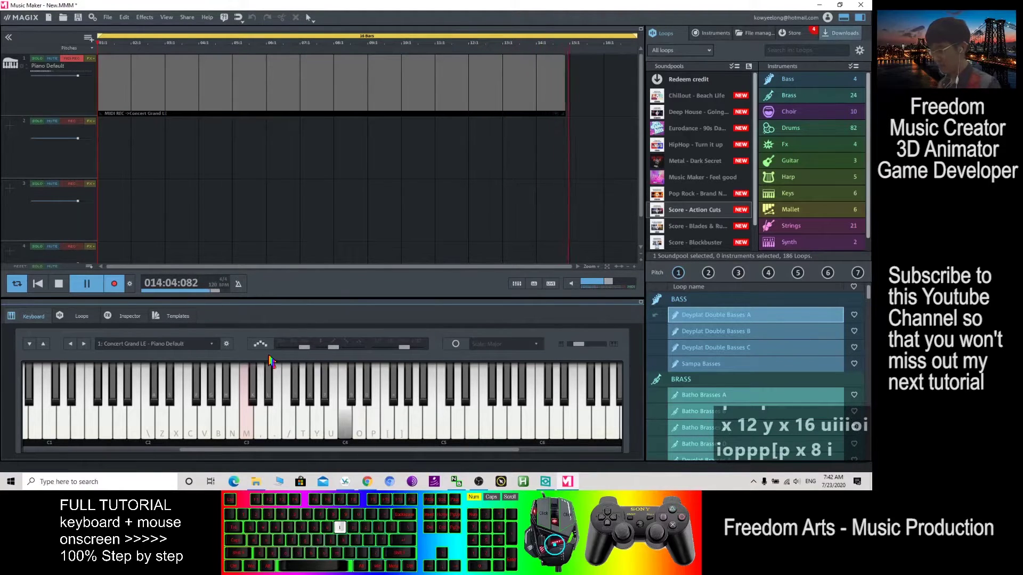
key("p")
key("p")
key("p")
key("i")
key("o")
key("p")
key("p")
key("p")
key("bracketleft")
key("p")
key("o")
key("i")
key("i")
key("i")
key("i")
key("i")
key("i")
key("i")
key("u")
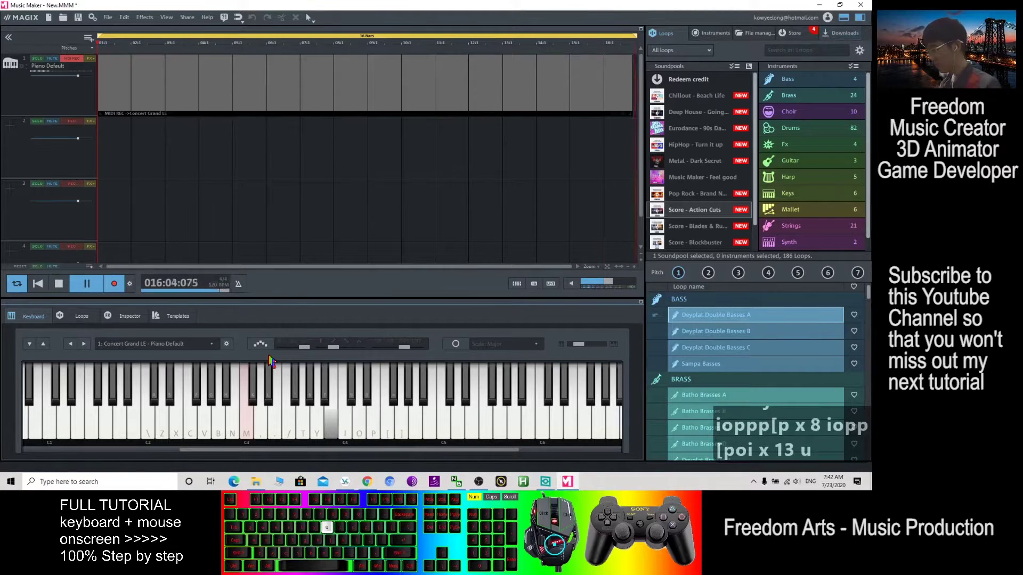
key("u")
key("u")
key("u")
key("u")
key("u")
key("u")
key("i")
key("i")
key("i")
key("i")
key("i")
key("i")
key("i")
key("i")
key("i")
key("i")
key("i")
key("i")
key("i")
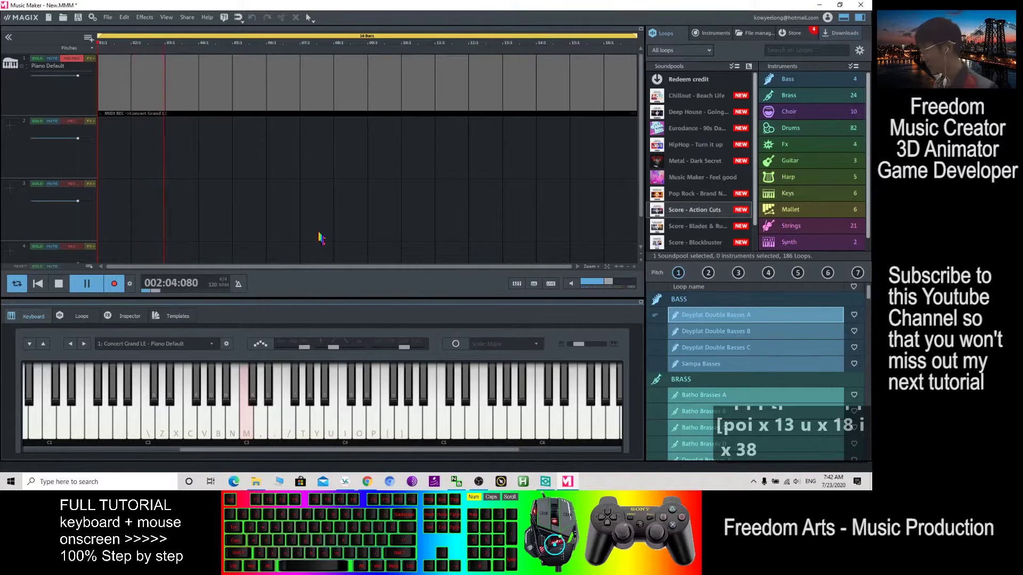
Step: Stop recording, then move the playhead and zoom around the recorded clip
left_click(59, 285)
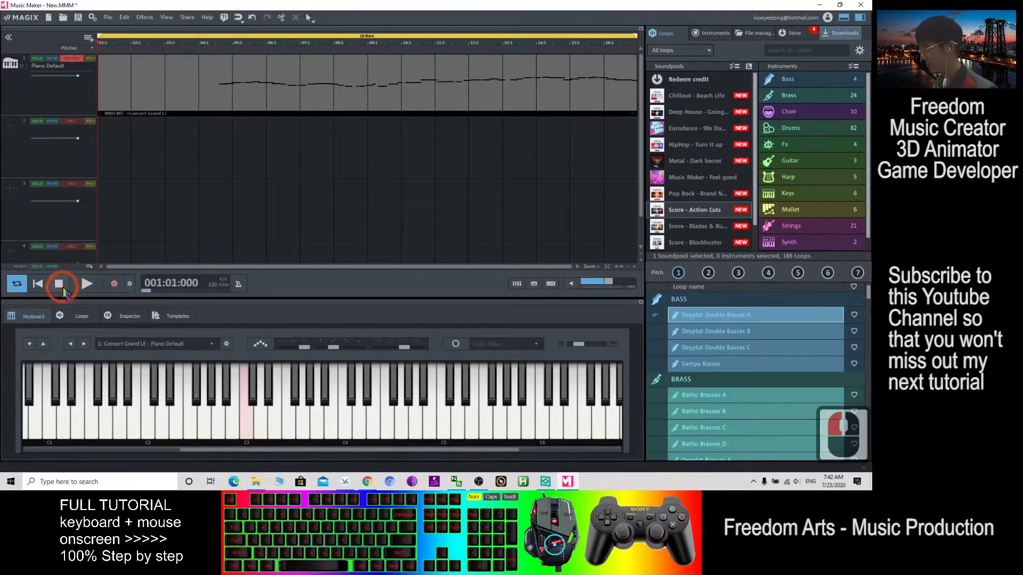
left_click(449, 264)
left_click(577, 269)
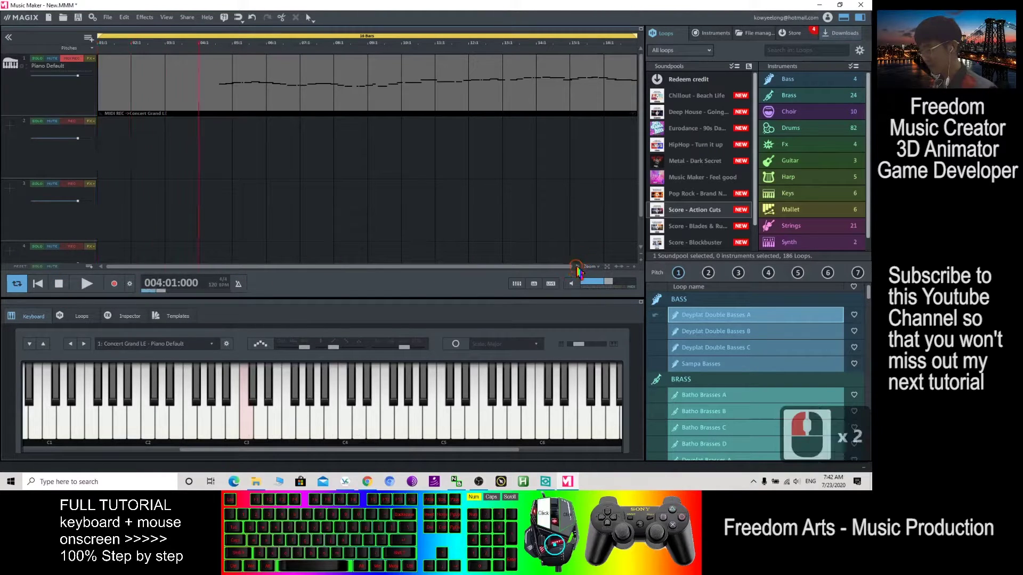
left_click(577, 270)
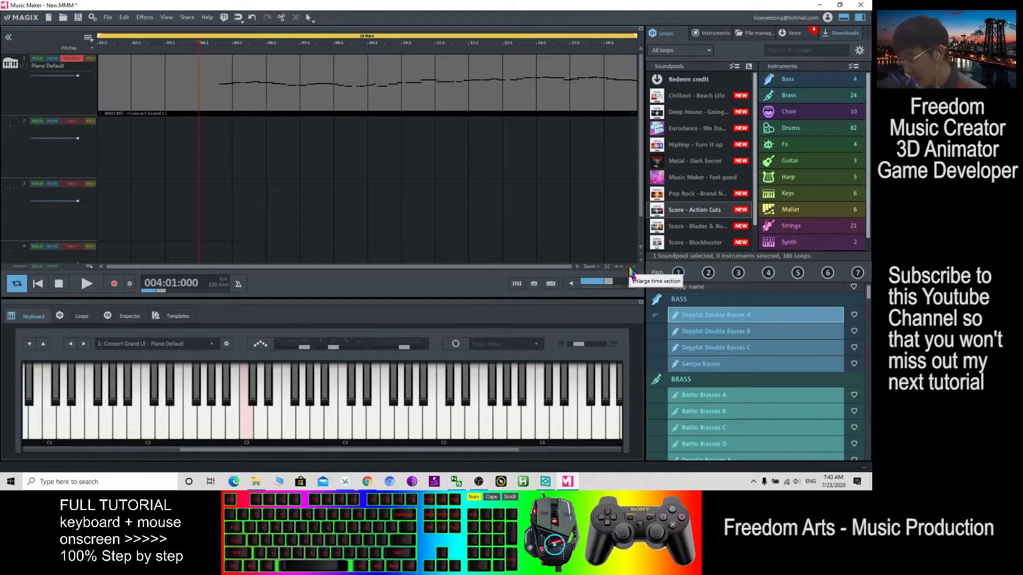
left_click(629, 269)
left_click(630, 268)
left_click(367, 143)
left_click(631, 267)
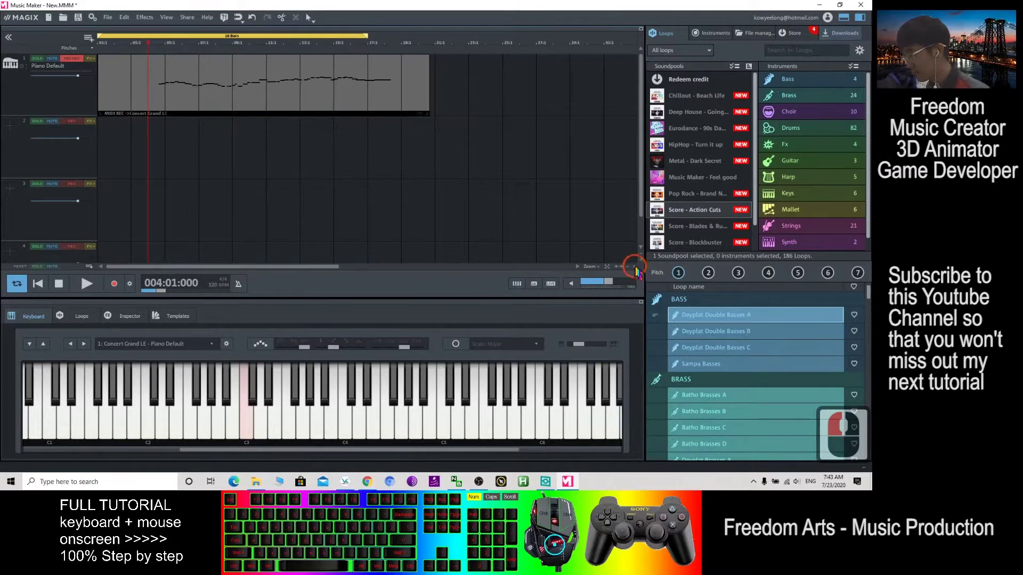
left_click(389, 73)
scroll(180, 84, "down", 2)
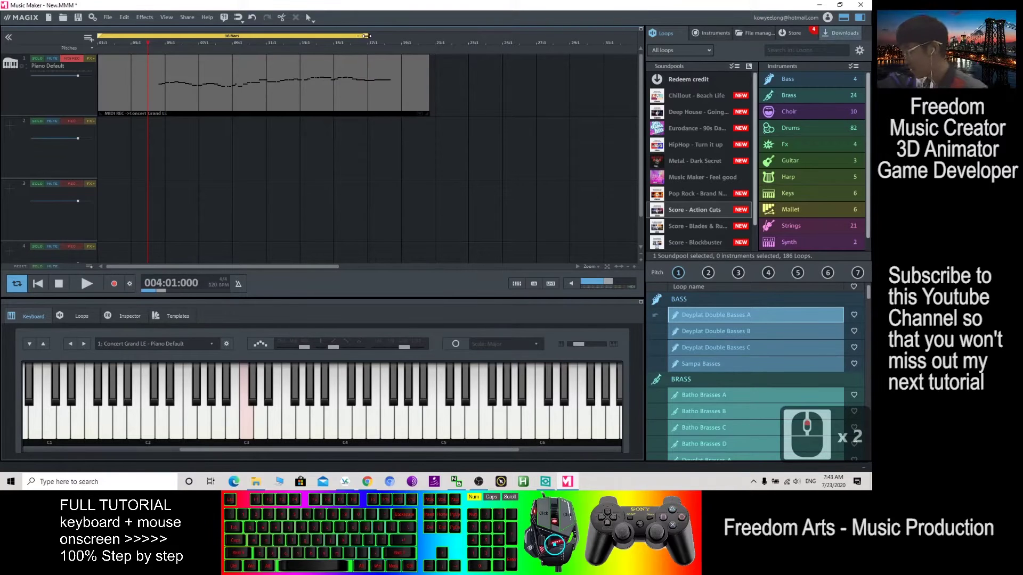
Step: Adjust the loop range start and end, then restore the window to a smaller size
left_click_drag(366, 37, 391, 37)
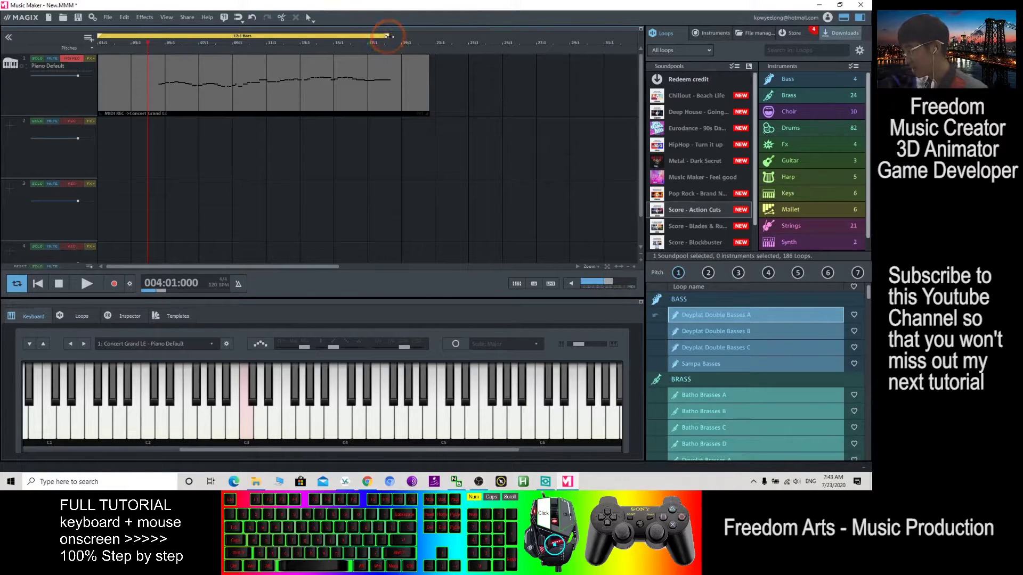
left_click(396, 42)
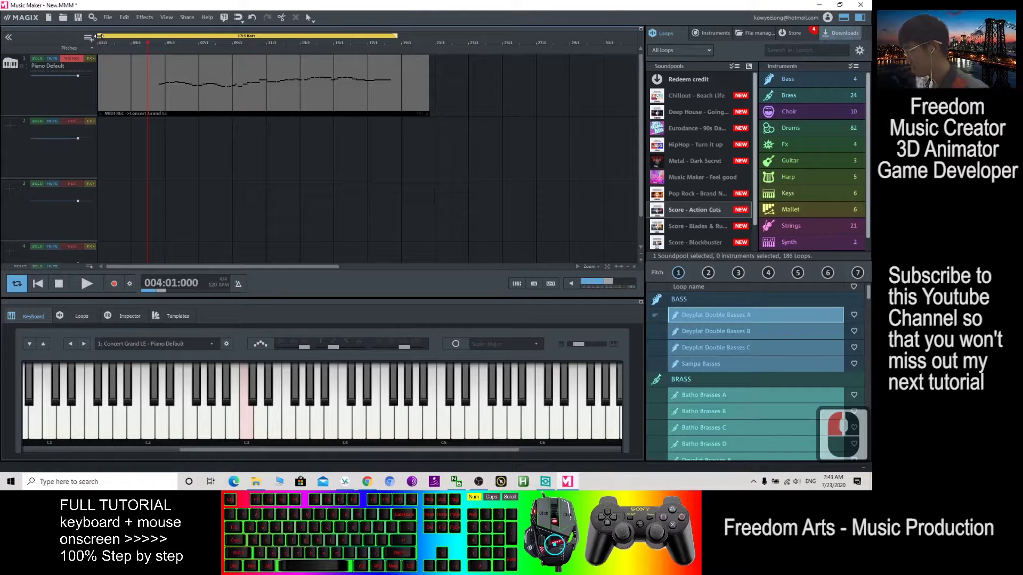
left_click_drag(100, 35, 159, 35)
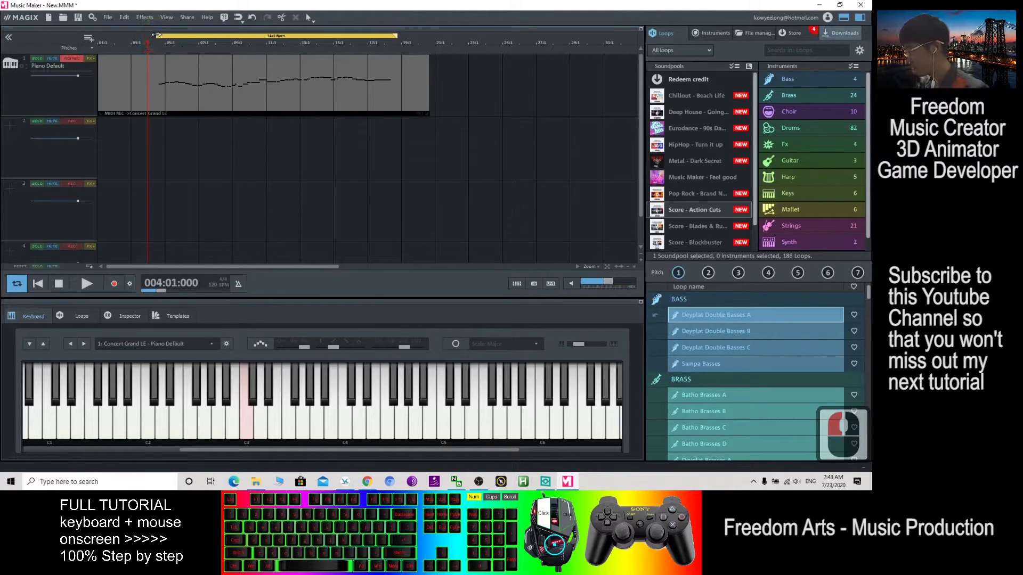
left_click(158, 37)
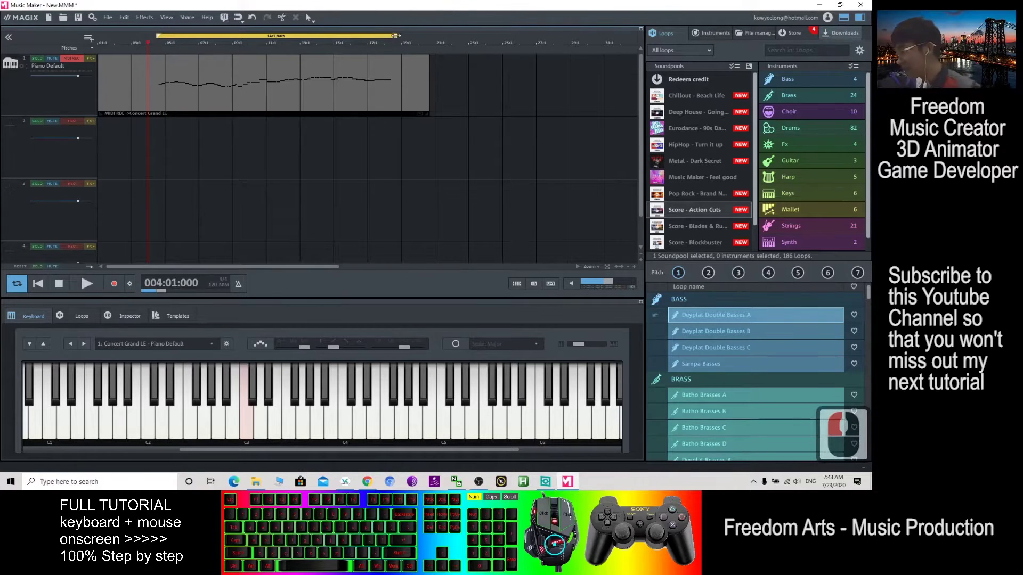
left_click_drag(400, 46, 393, 35)
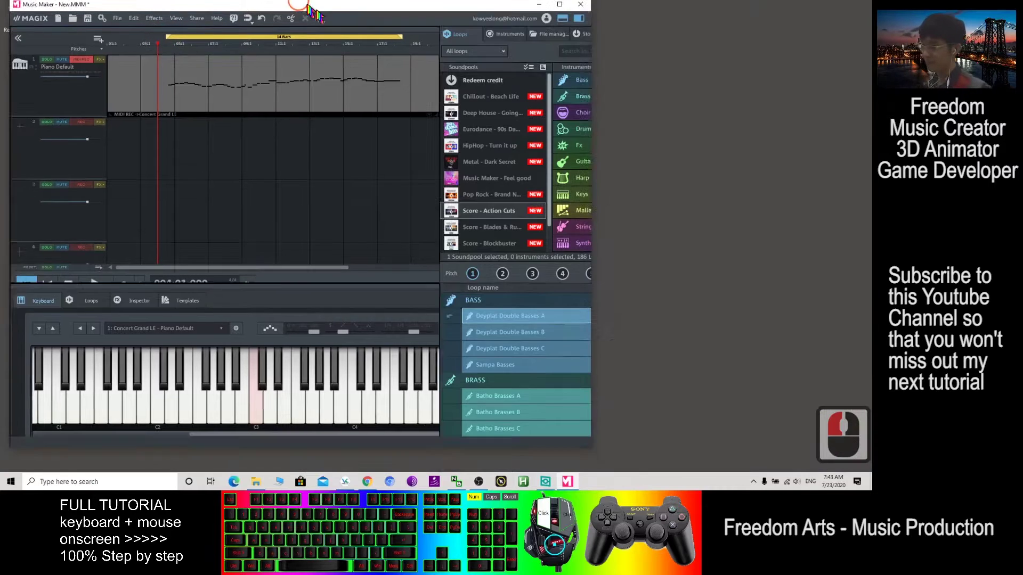
left_click_drag(303, 7, 601, 64)
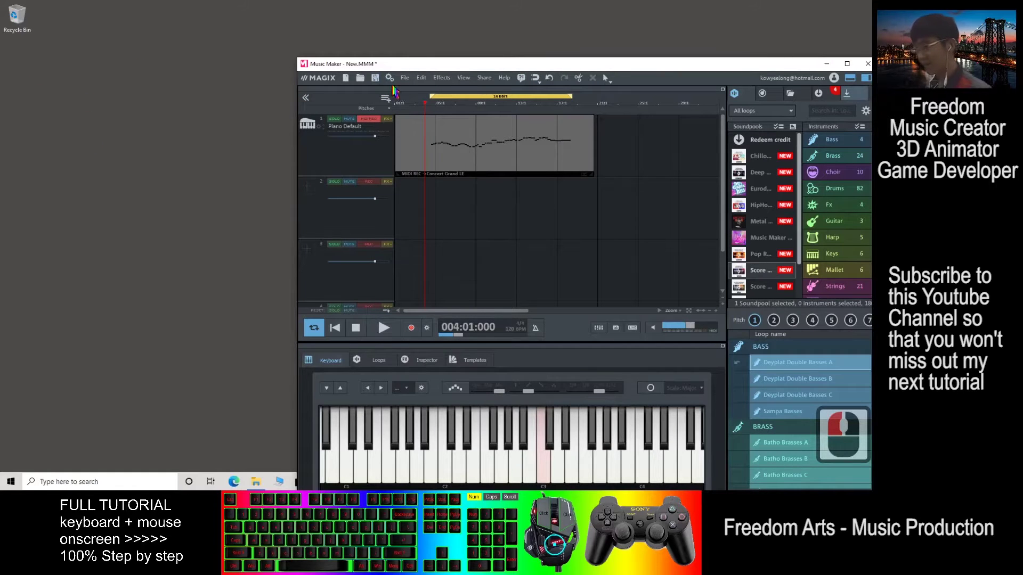
Step: Save the project as 'new music' in the Desktop folder and select its desktop icon
left_click(405, 78)
left_click(408, 78)
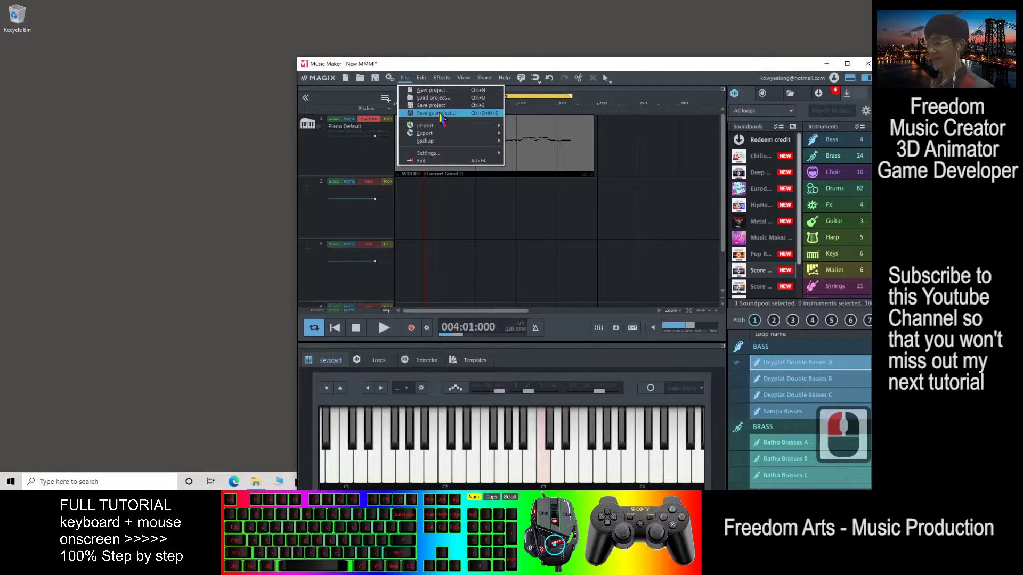
left_click(441, 115)
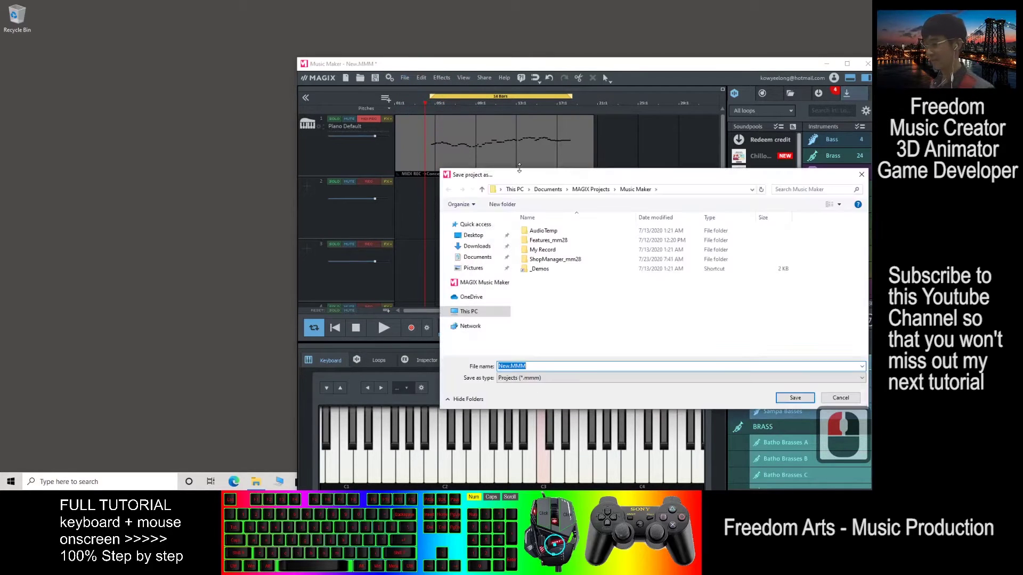
left_click_drag(522, 179, 405, 147)
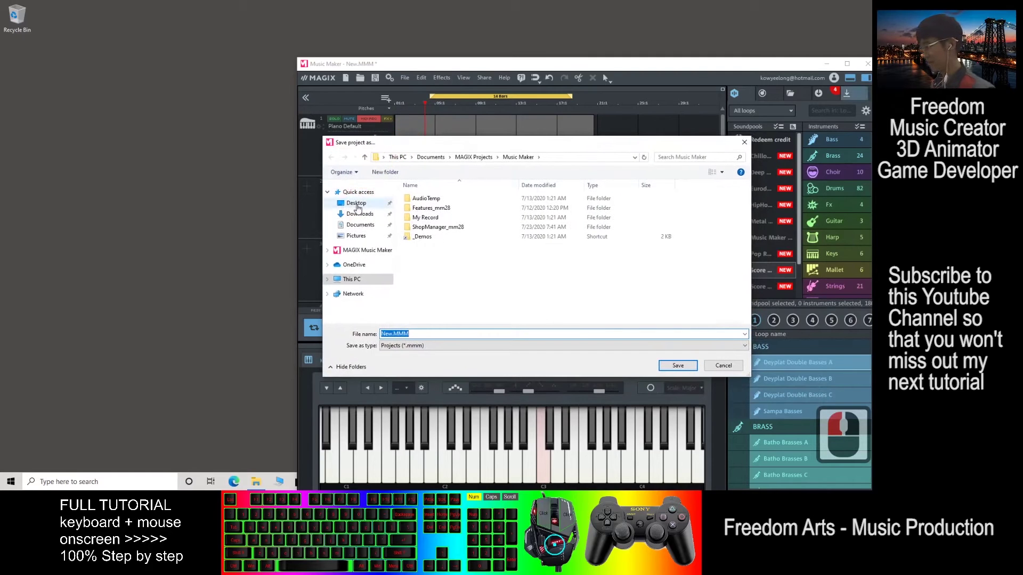
left_click(357, 204)
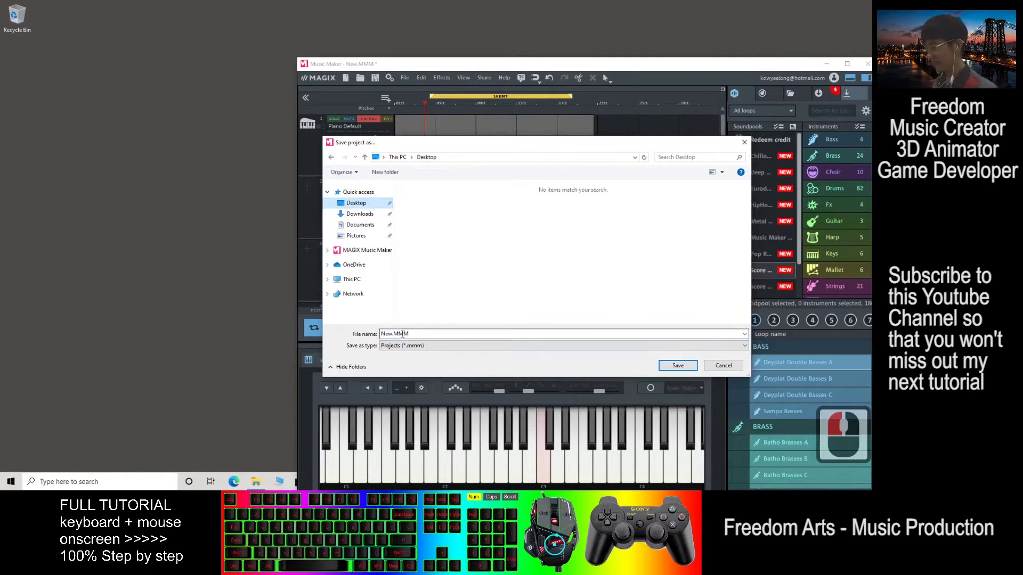
left_click(430, 335)
key("BackSpace")
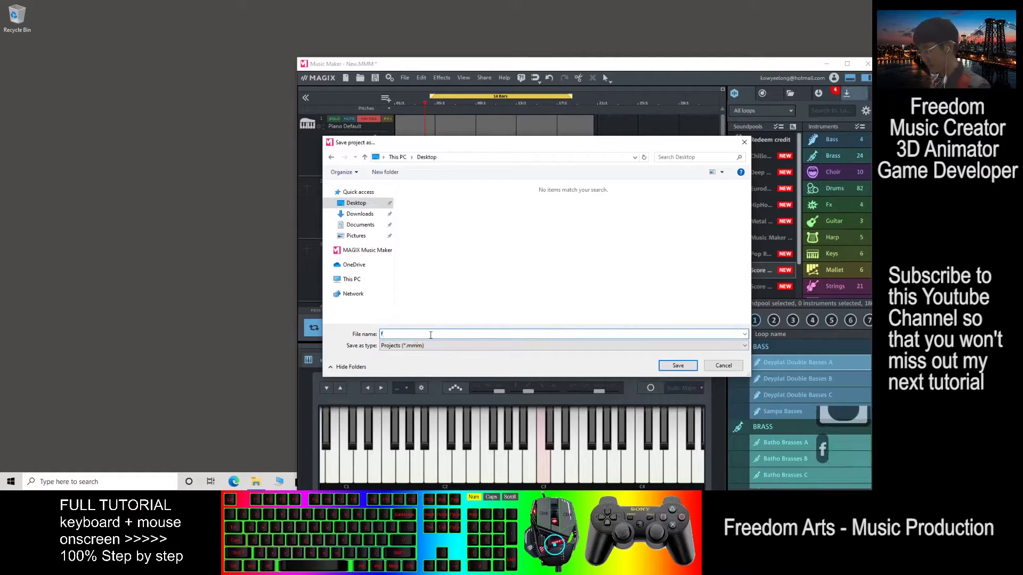
key("BackSpace")
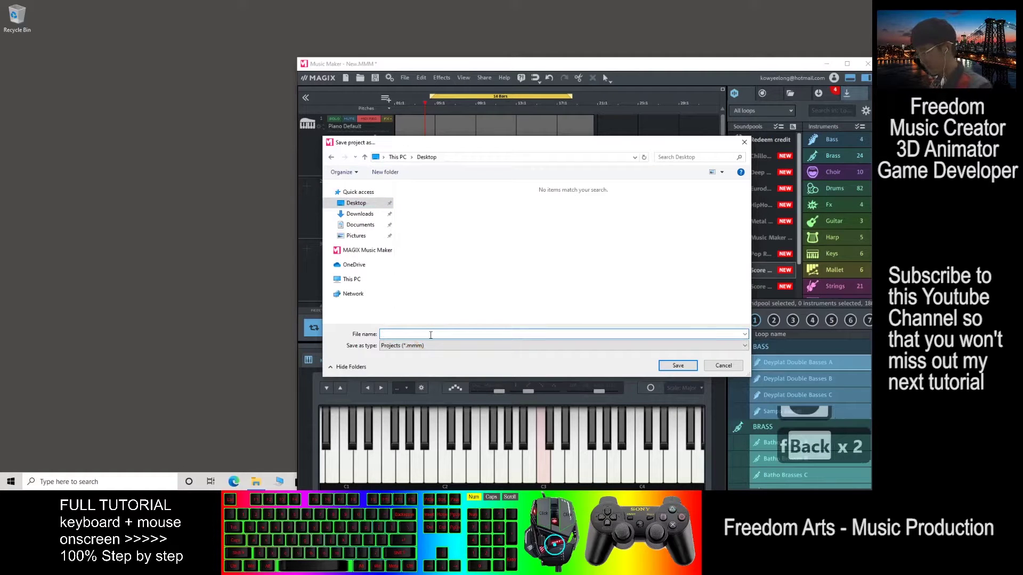
type("new music")
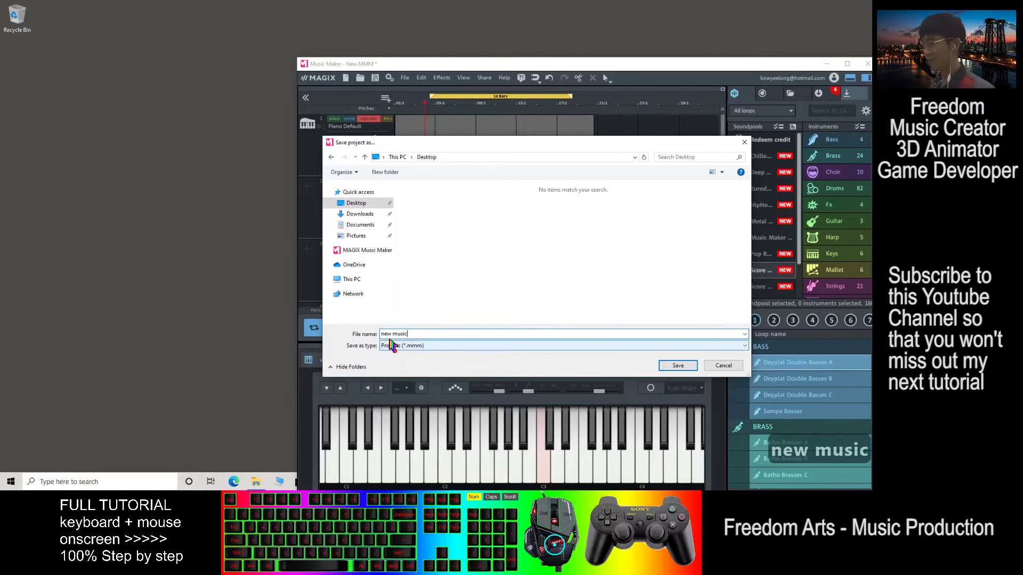
left_click(678, 366)
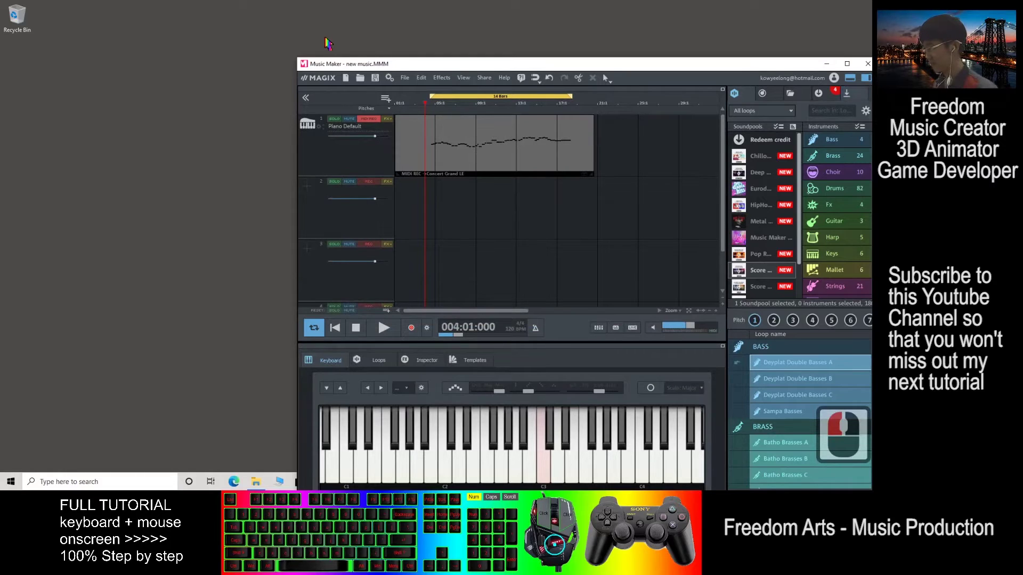
left_click(11, 78)
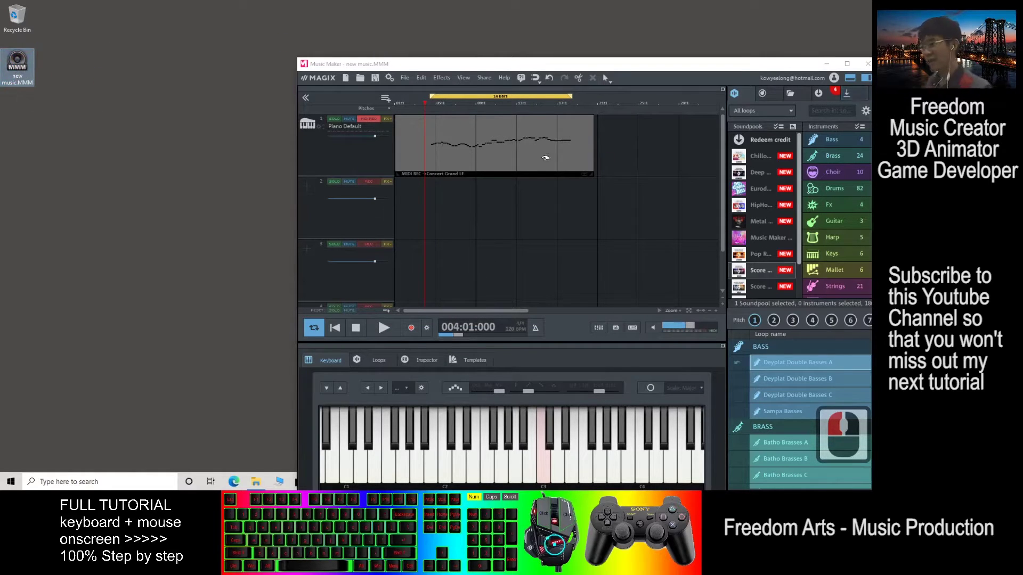
left_click_drag(639, 60, 576, 33)
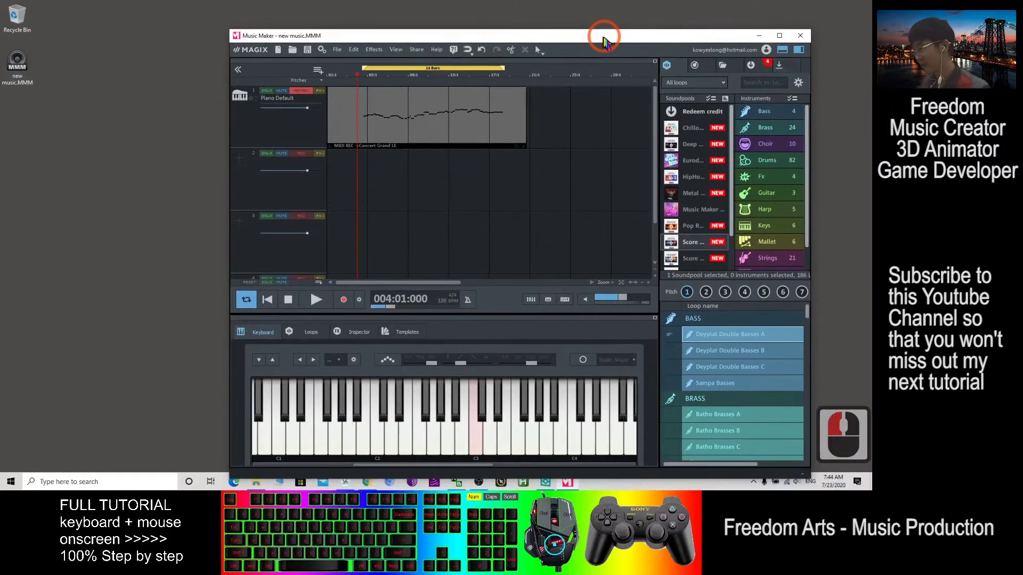
Step: Export only the marker range as MP3, saving 'new music.mp3' to the Desktop
left_click(340, 53)
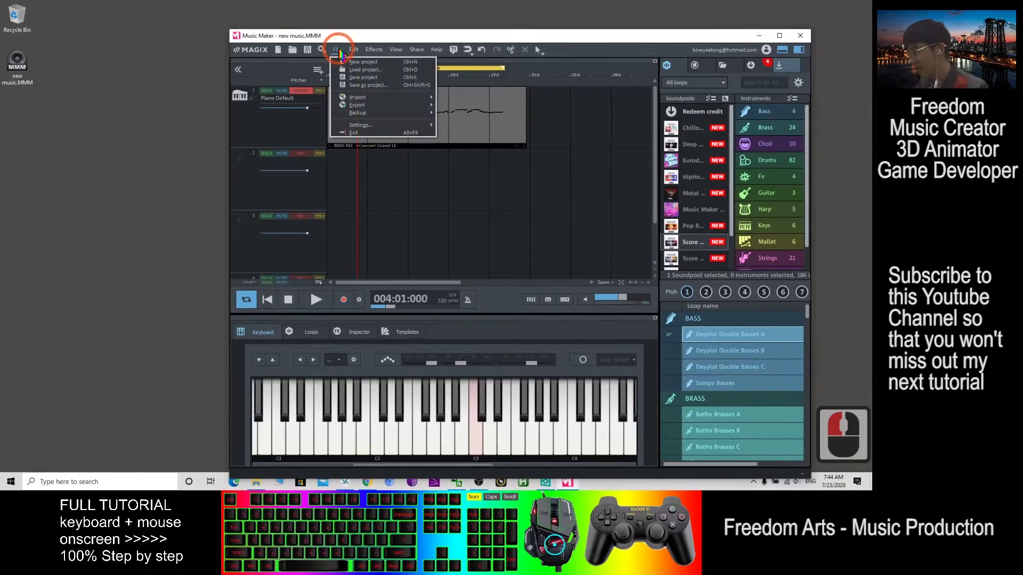
left_click(383, 105)
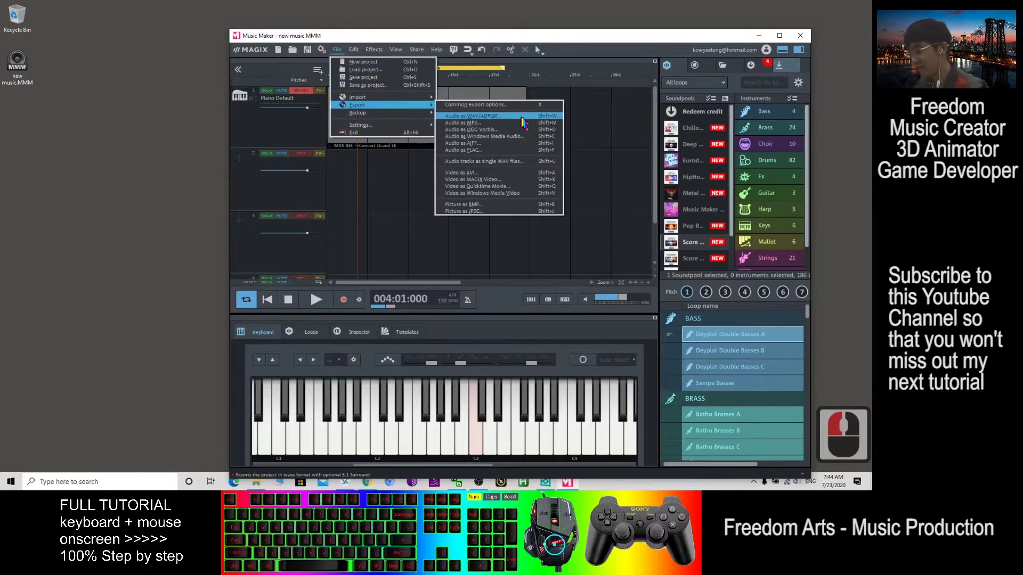
left_click(500, 122)
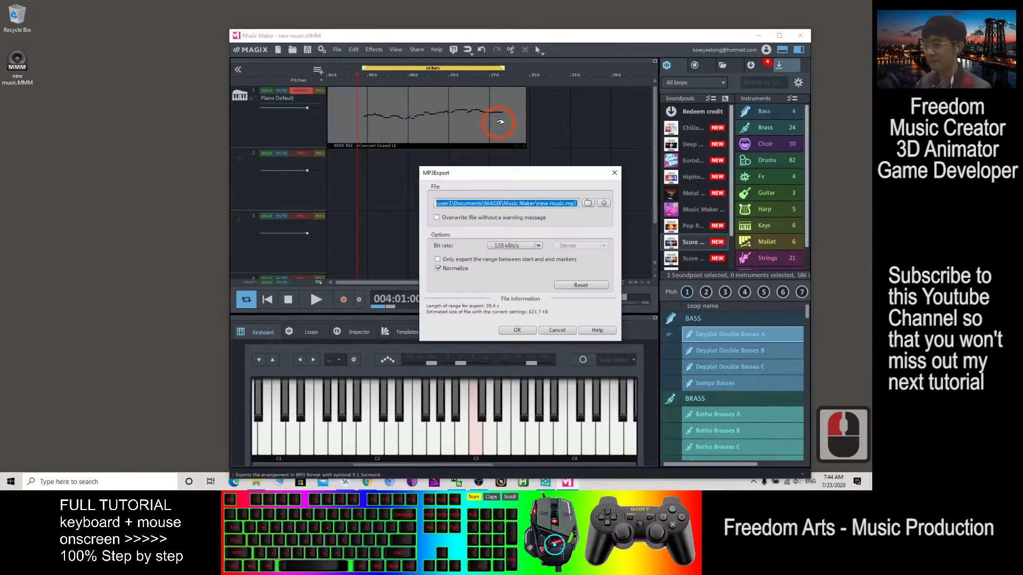
mouse_move(554, 179)
left_mouse_down()
mouse_move(538, 147)
mouse_move(523, 157)
left_mouse_up()
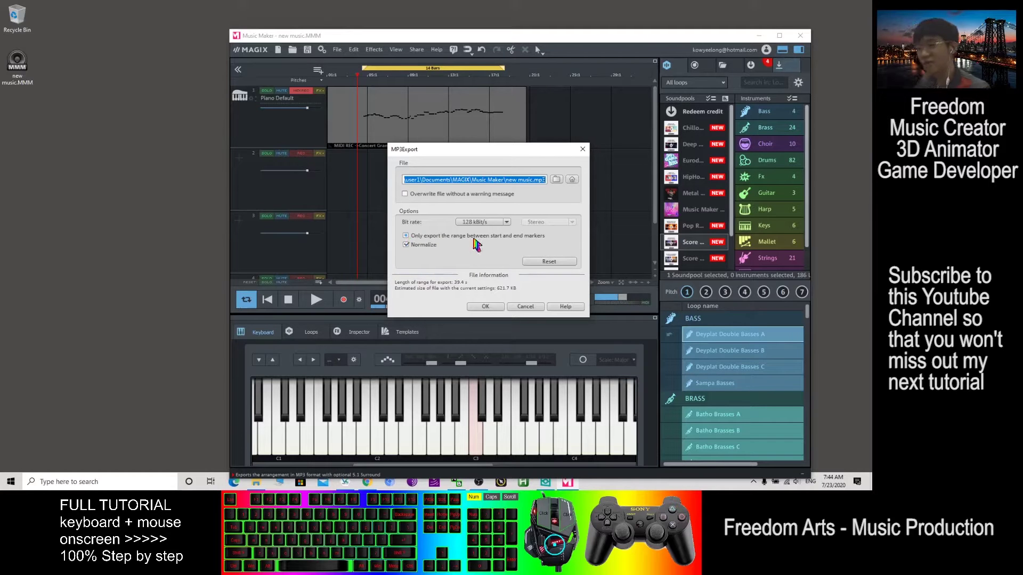
left_click(406, 235)
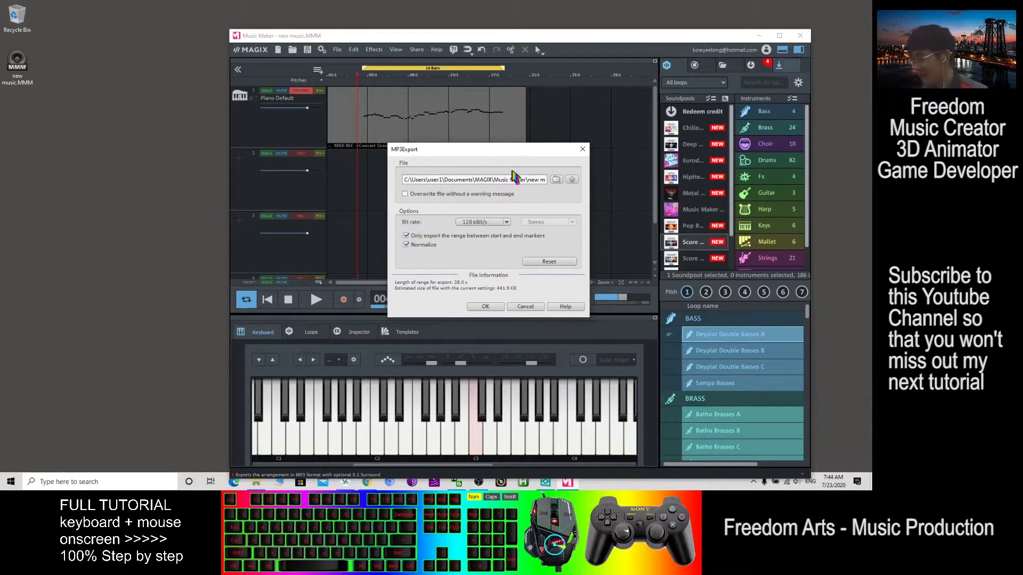
left_click(557, 179)
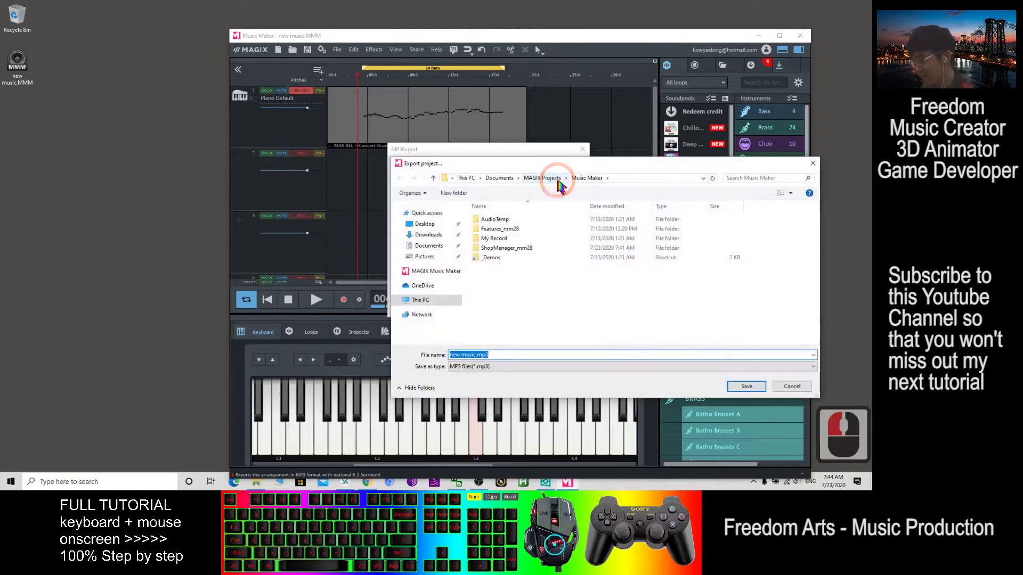
left_click(424, 224)
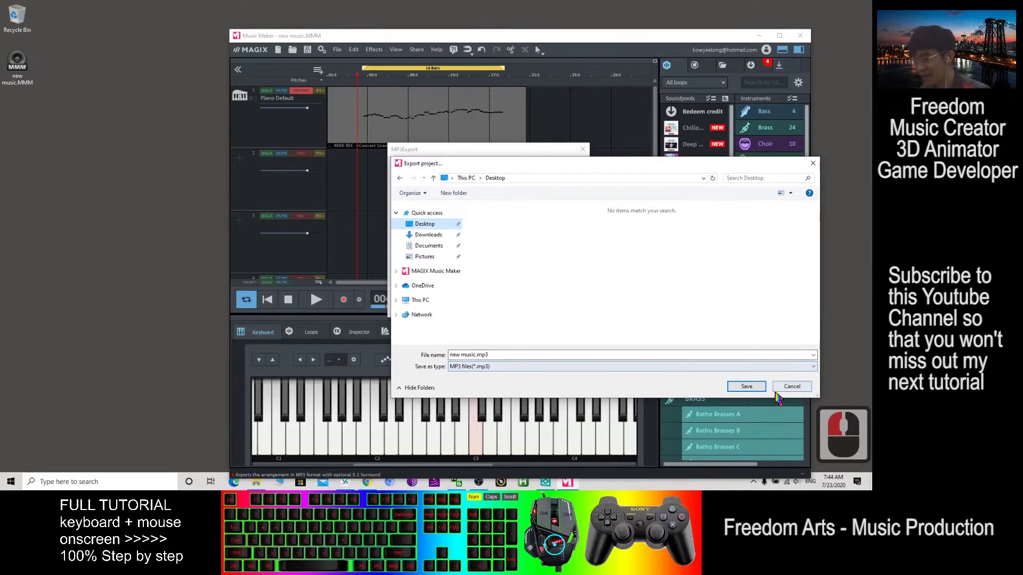
left_click(755, 387)
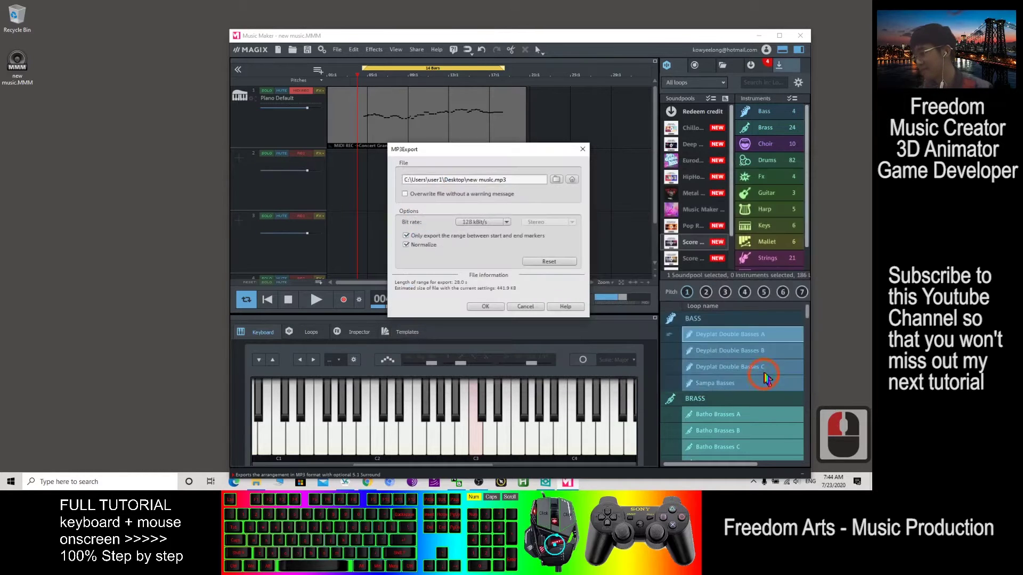
left_click(489, 307)
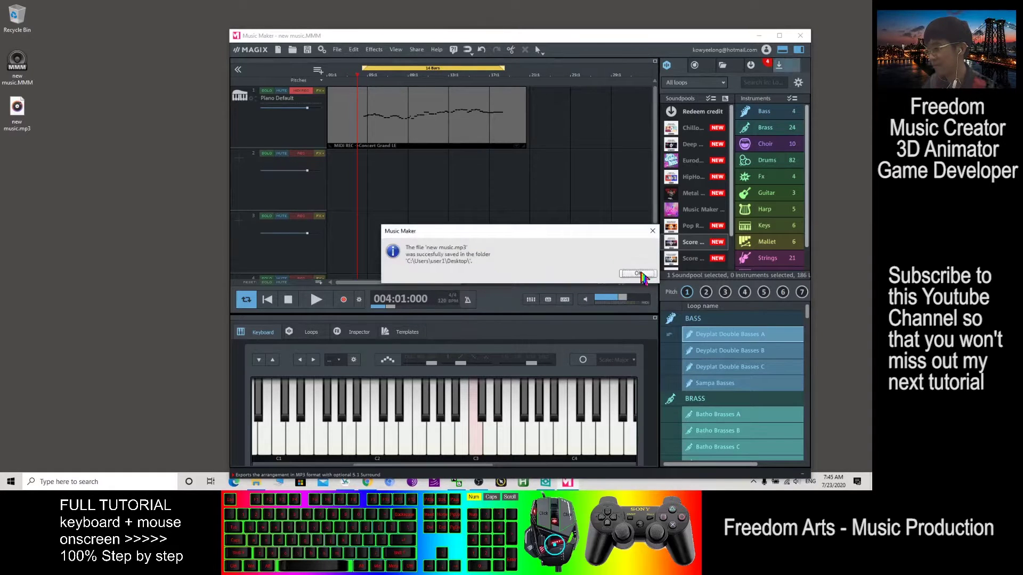
Step: Close the export success message and double-click new music.mp3 on the desktop to play it
left_click(639, 275)
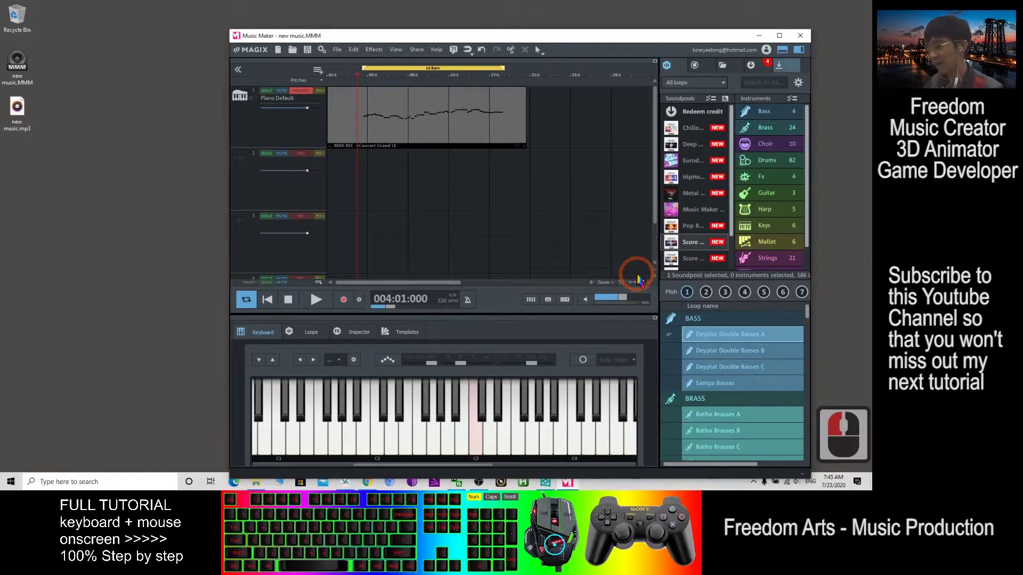
double_click(16, 122)
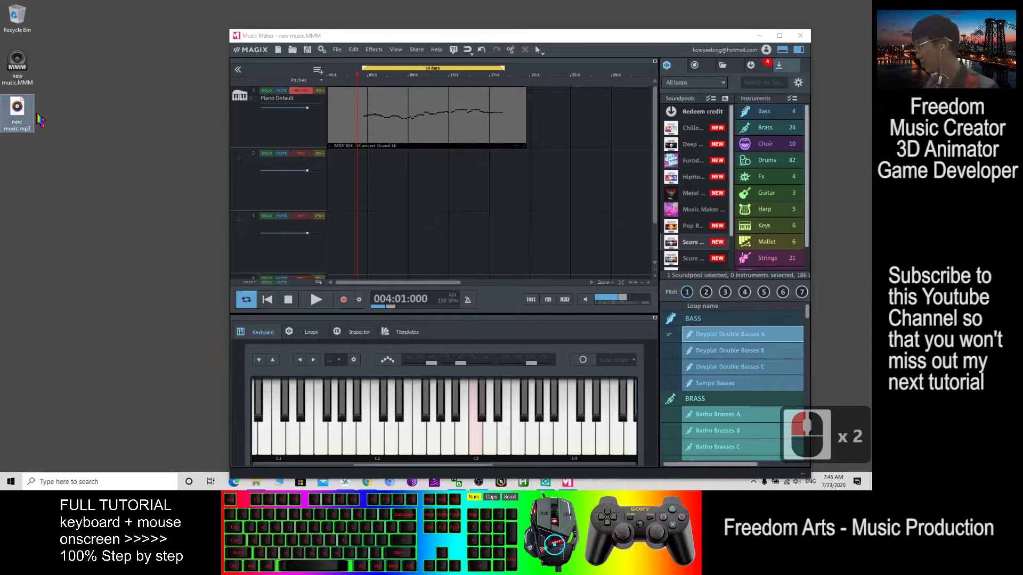
left_click(126, 86)
left_click(20, 112)
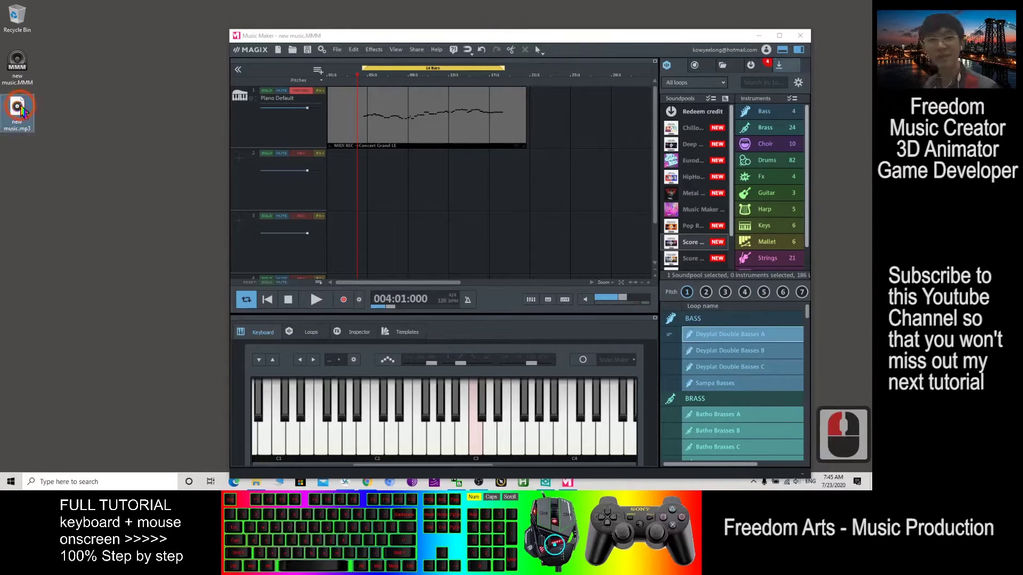
left_click(134, 104)
left_click(20, 112)
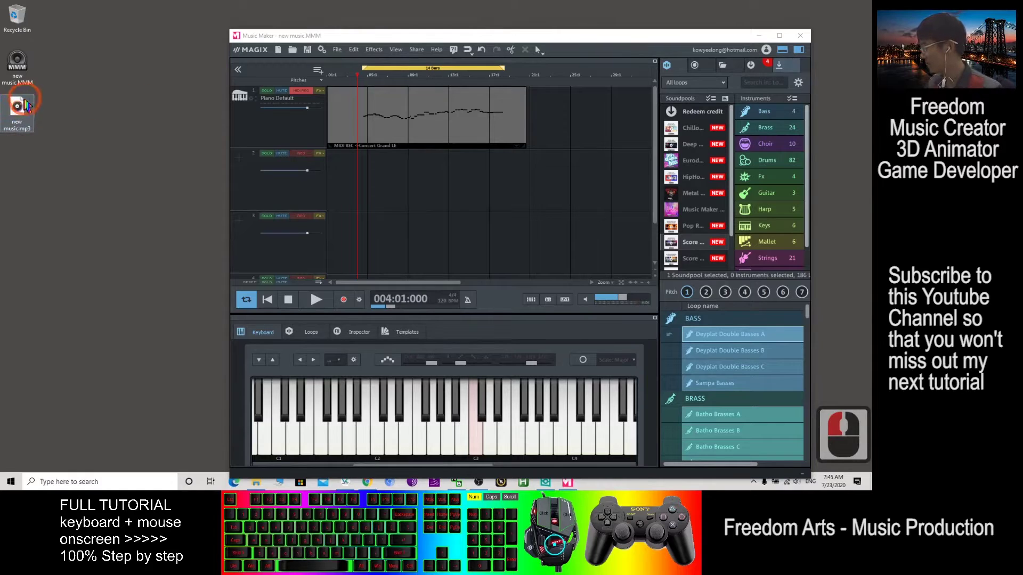
double_click(19, 112)
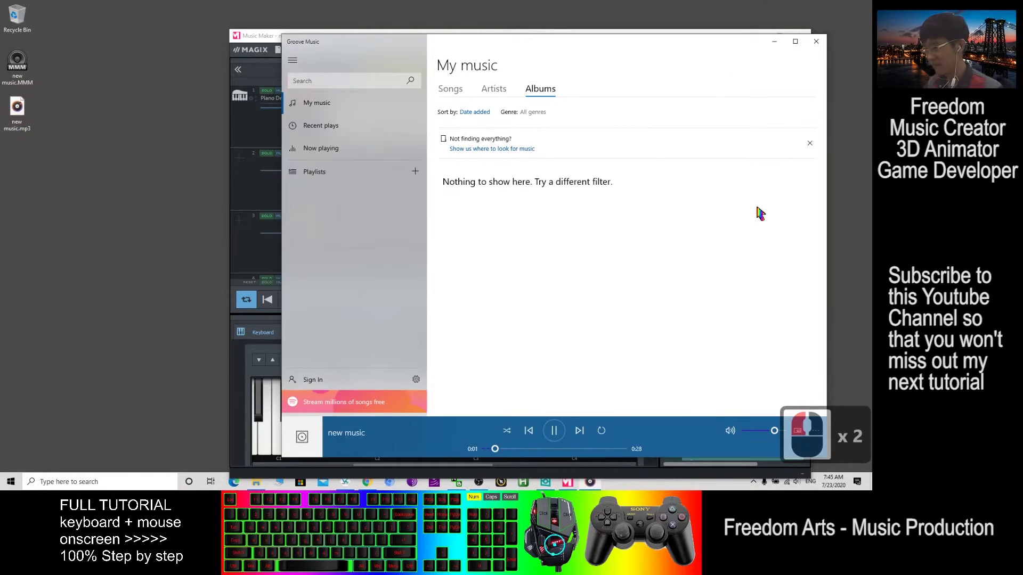
Step: Maximize and restore Groove Music while new music plays, then close the player
left_click(797, 42)
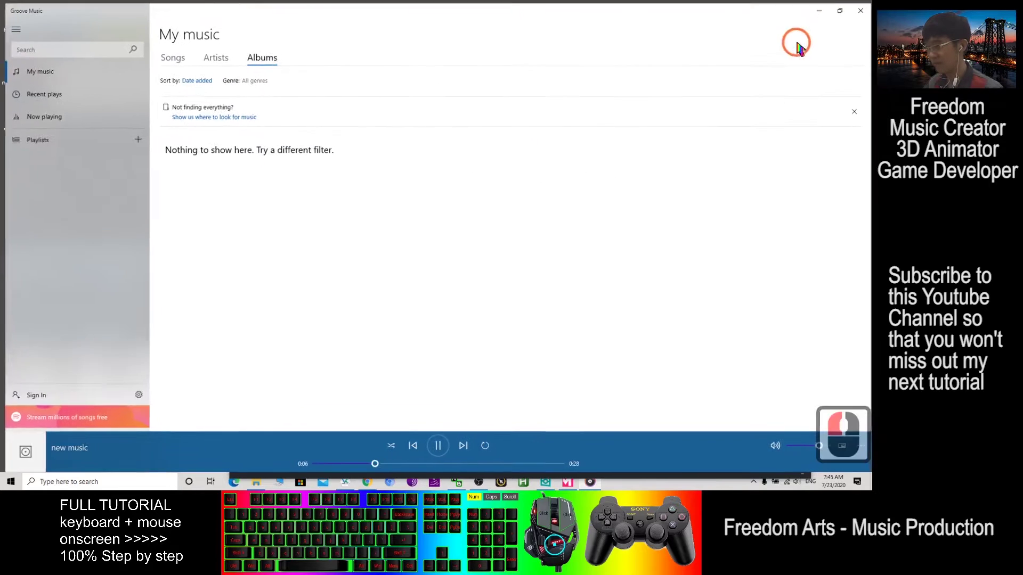
left_click_drag(599, 36, 476, 49)
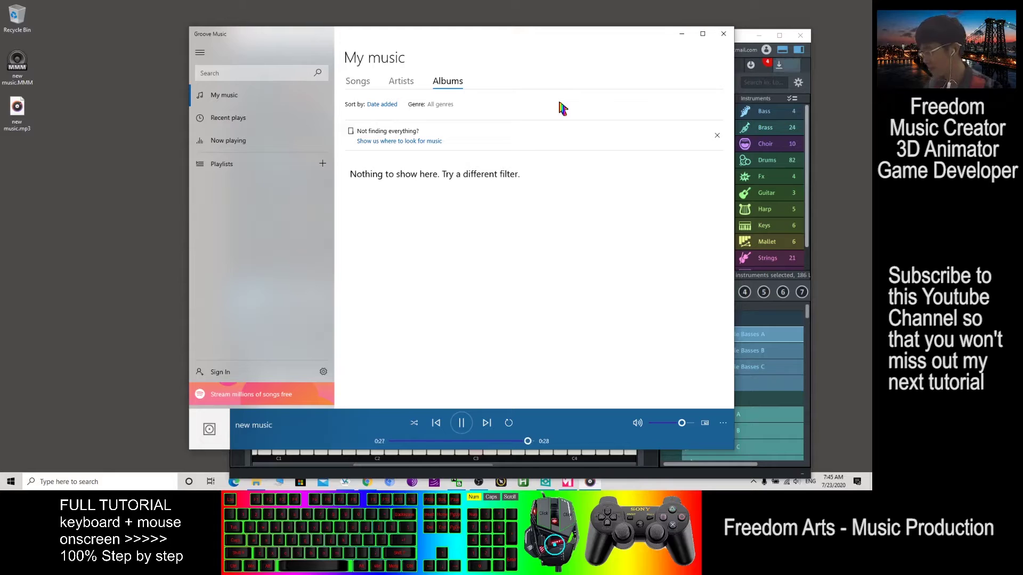
left_click(723, 35)
Step: Maximize the project window and open track 1's melody clip in the MIDI editor
left_click(16, 123)
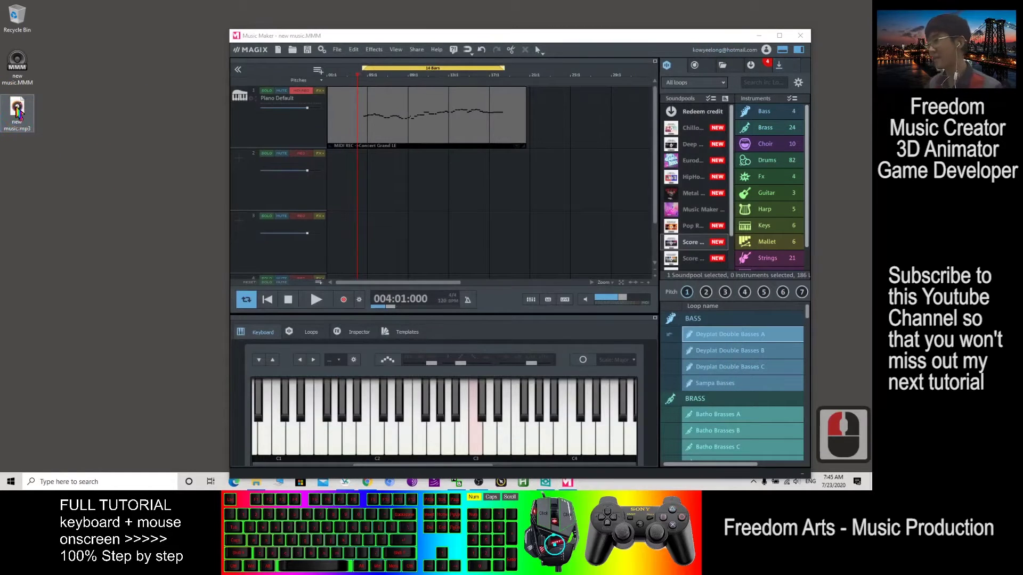
double_click(17, 124)
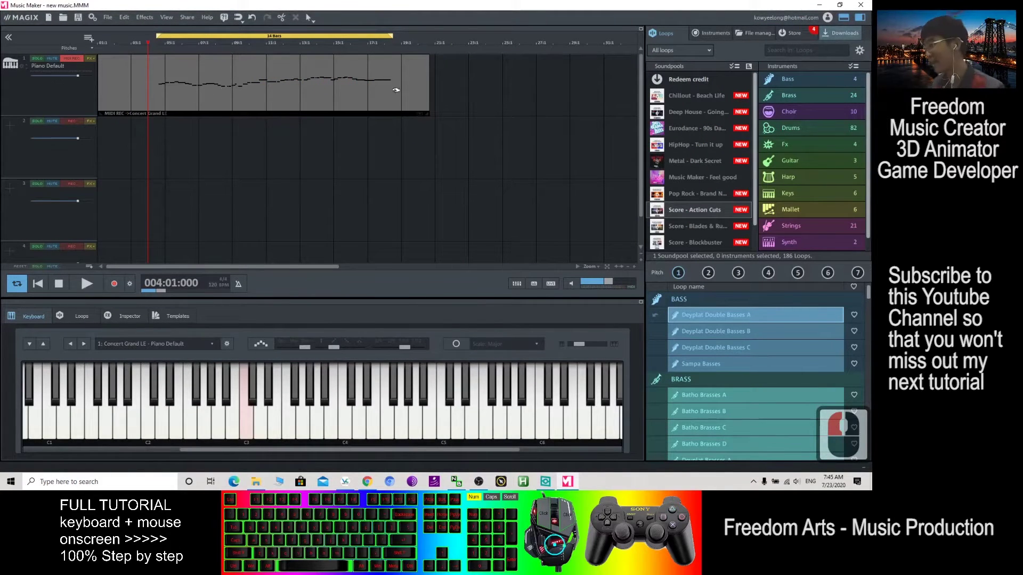
left_click(218, 91)
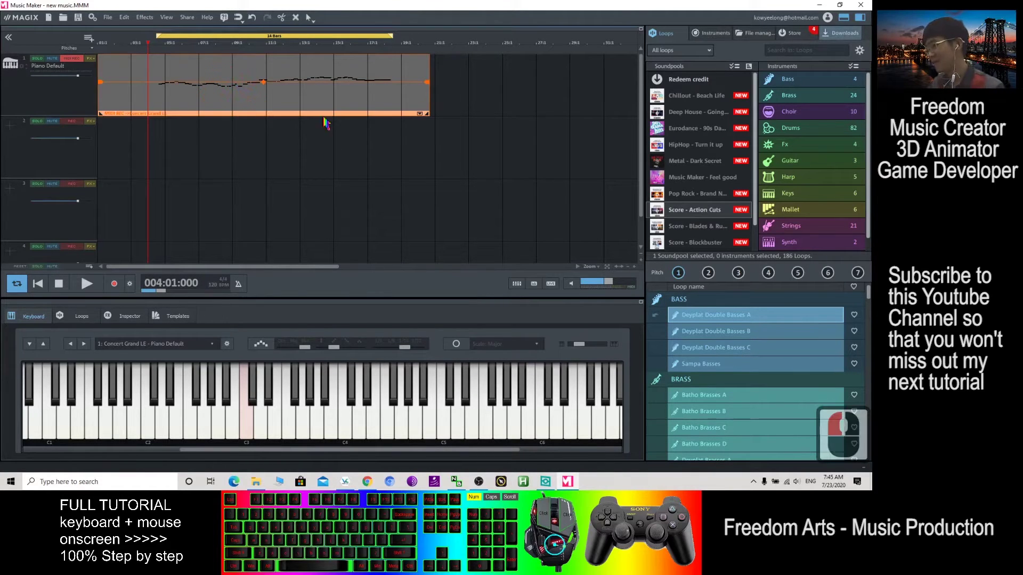
double_click(202, 100)
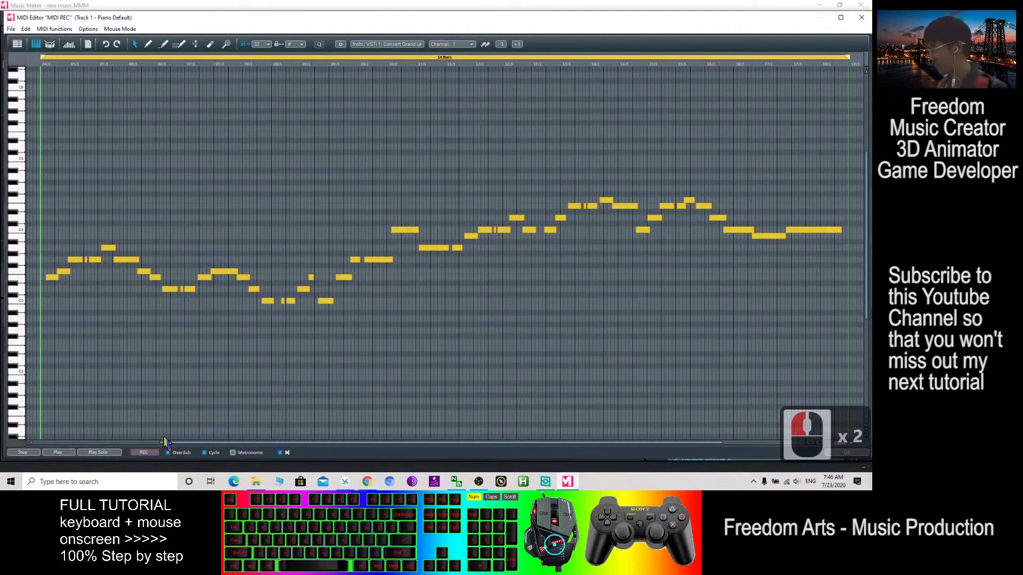
Step: Play the melody from several start points to locate the low dip
left_click(57, 453)
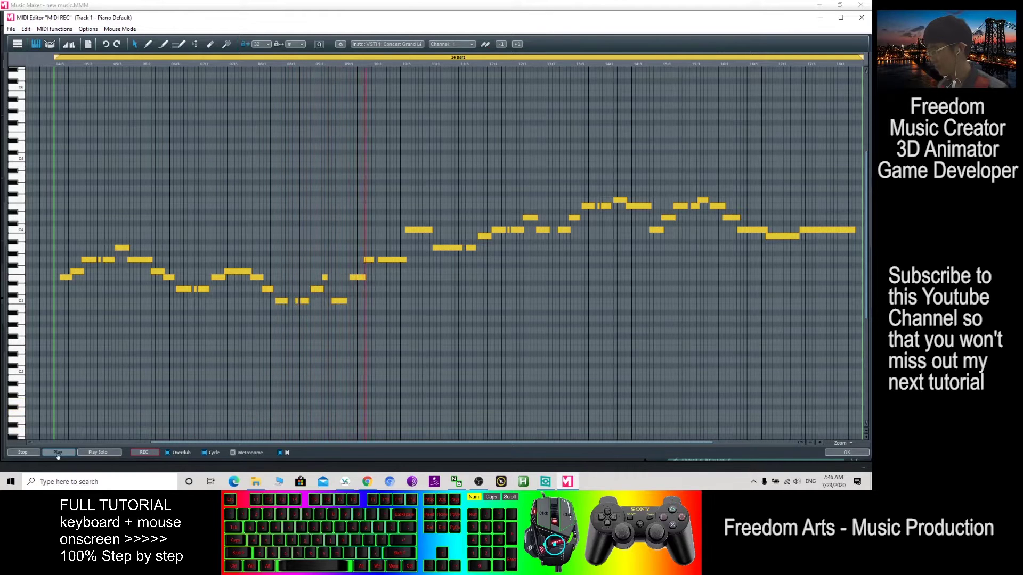
left_click(24, 452)
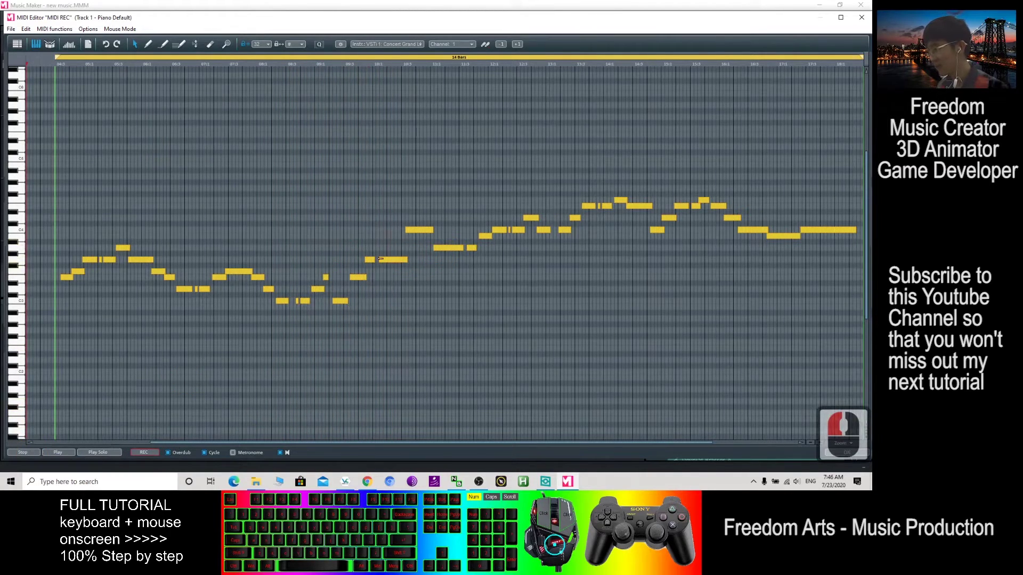
left_click(285, 65)
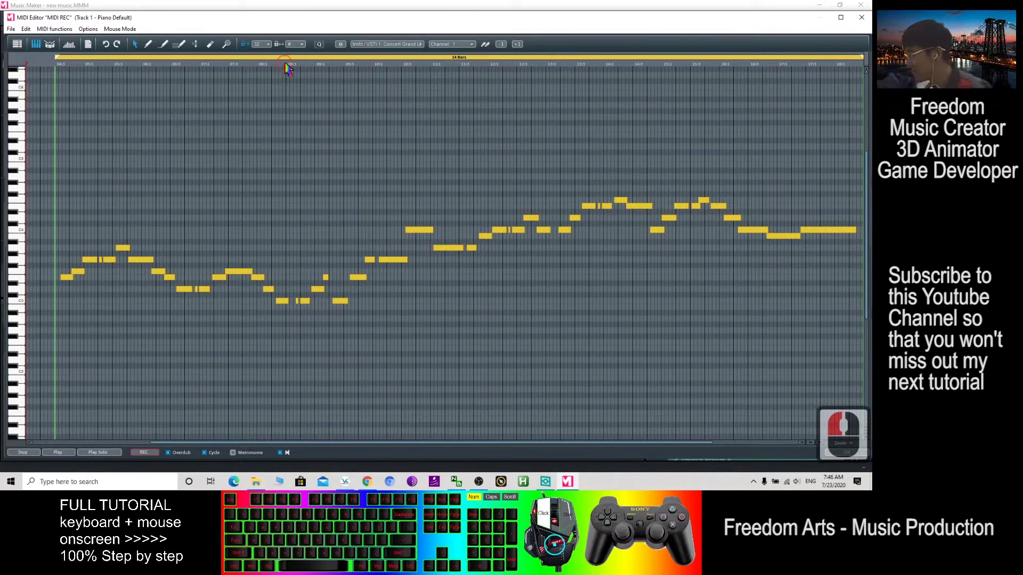
left_click(352, 11)
left_click_drag(351, 11, 426, 32)
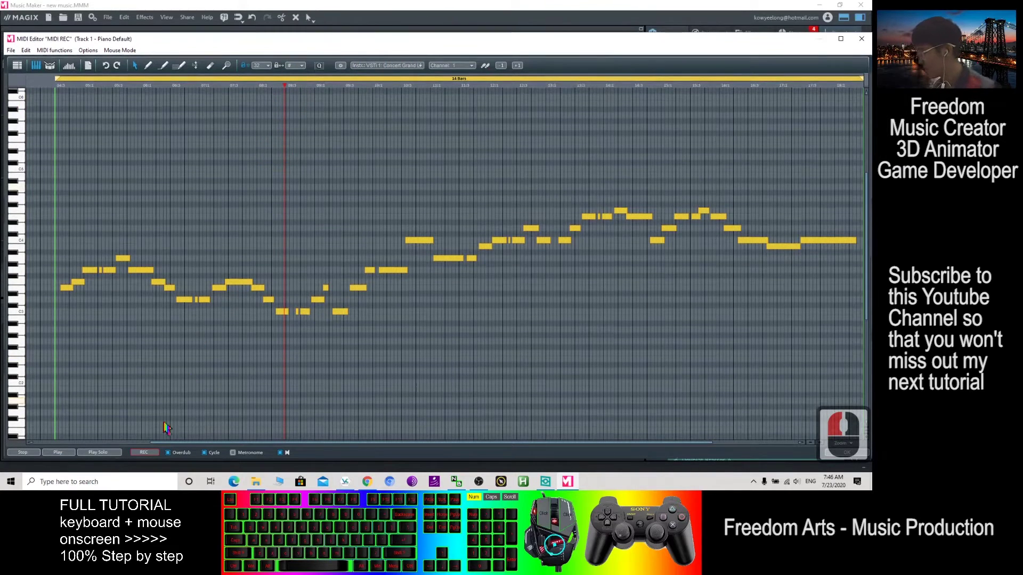
left_click(68, 452)
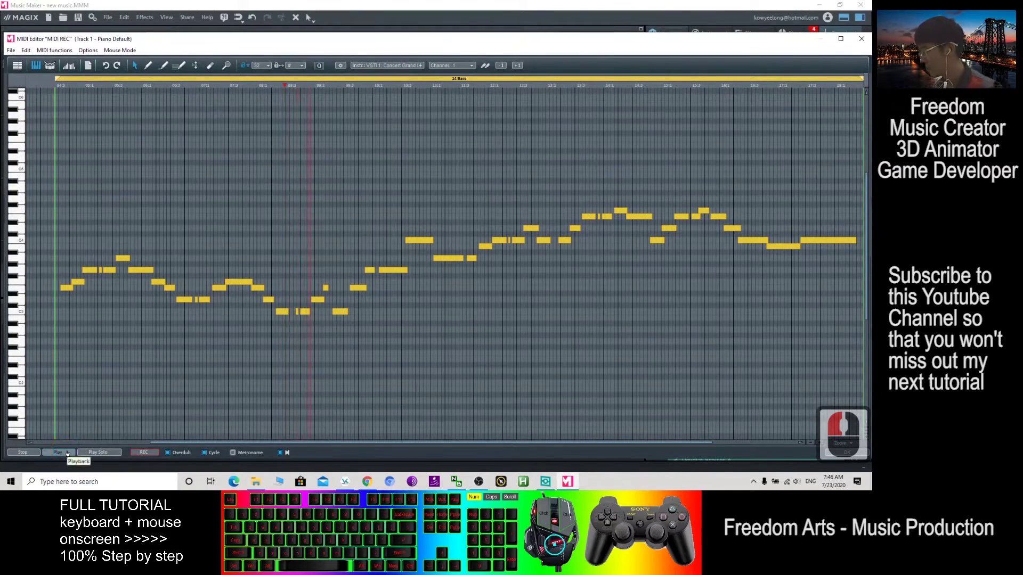
left_click(67, 452)
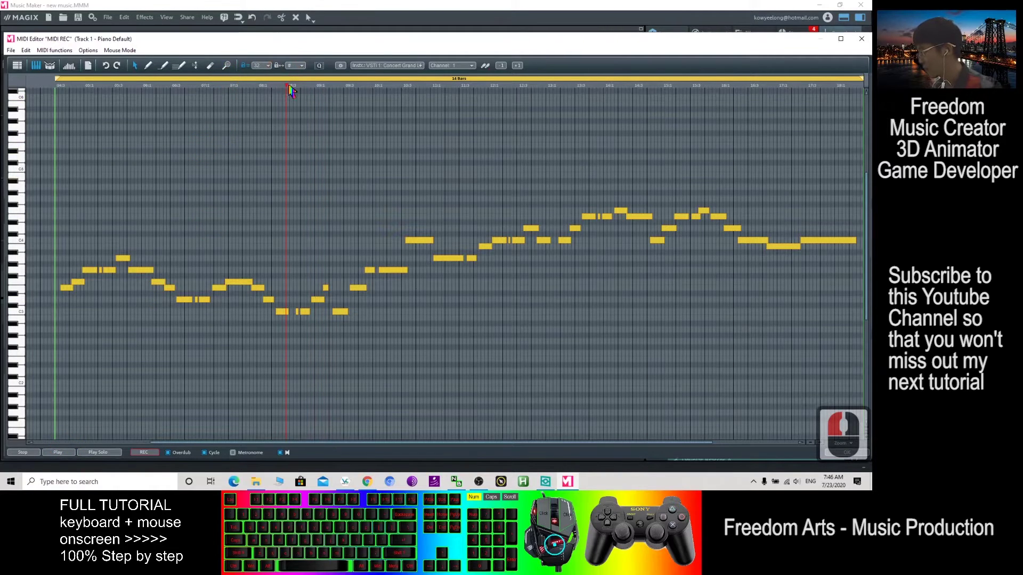
left_click_drag(290, 91, 225, 86)
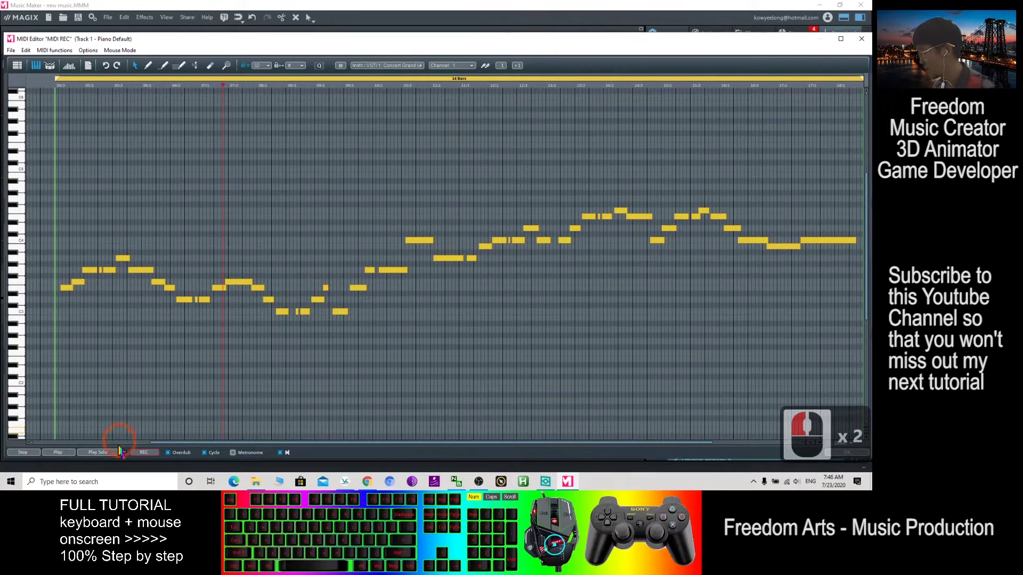
left_click(56, 452)
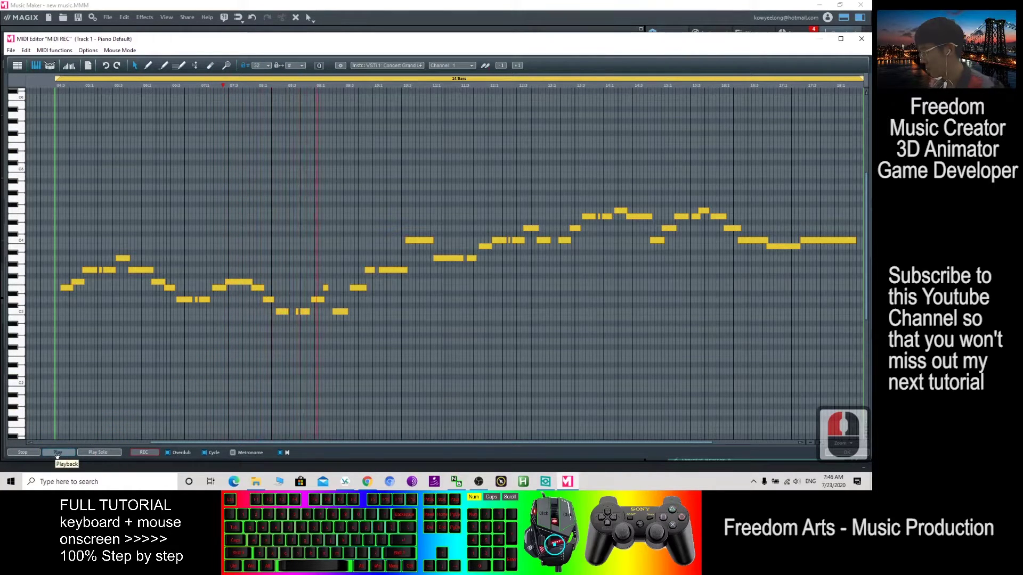
left_click(57, 453)
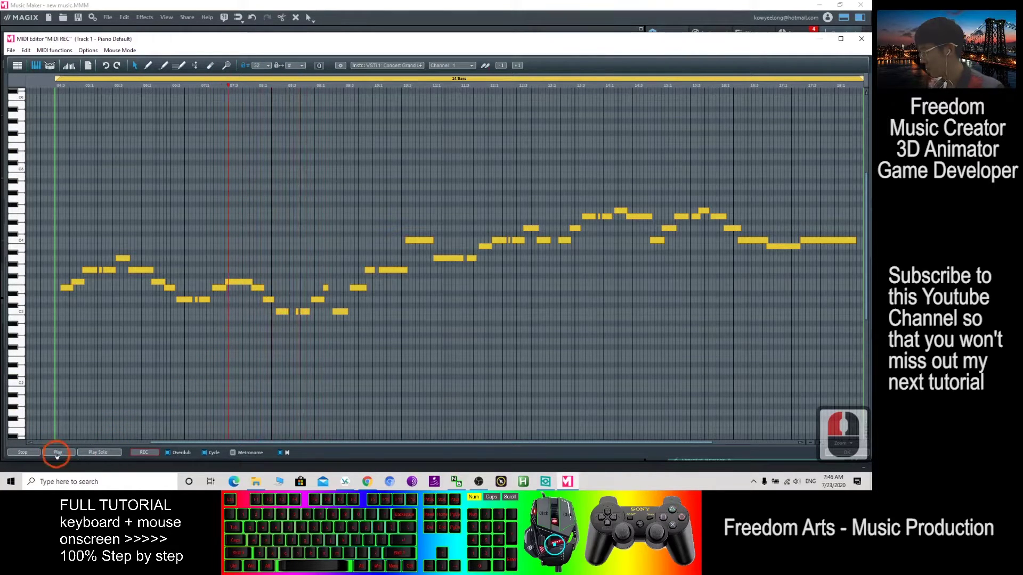
Step: Delete the first stray low note in the dip and replay the melody
left_click(318, 300)
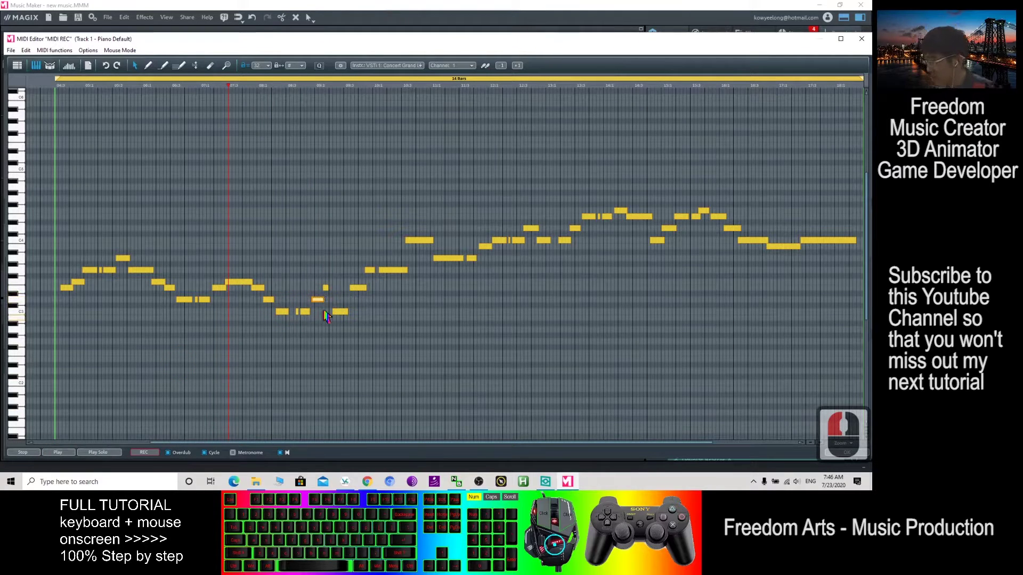
left_click(317, 299)
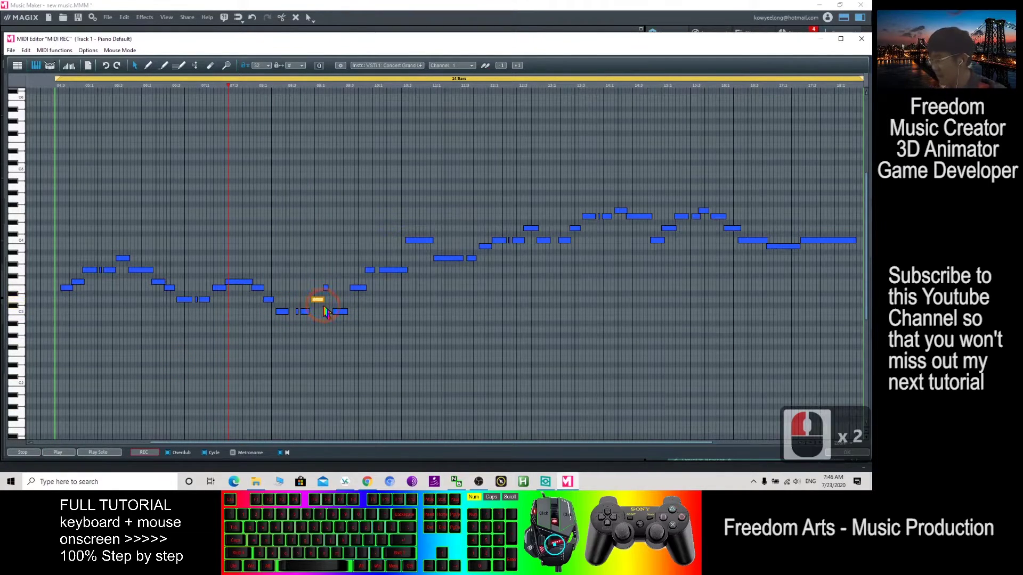
key("Delete")
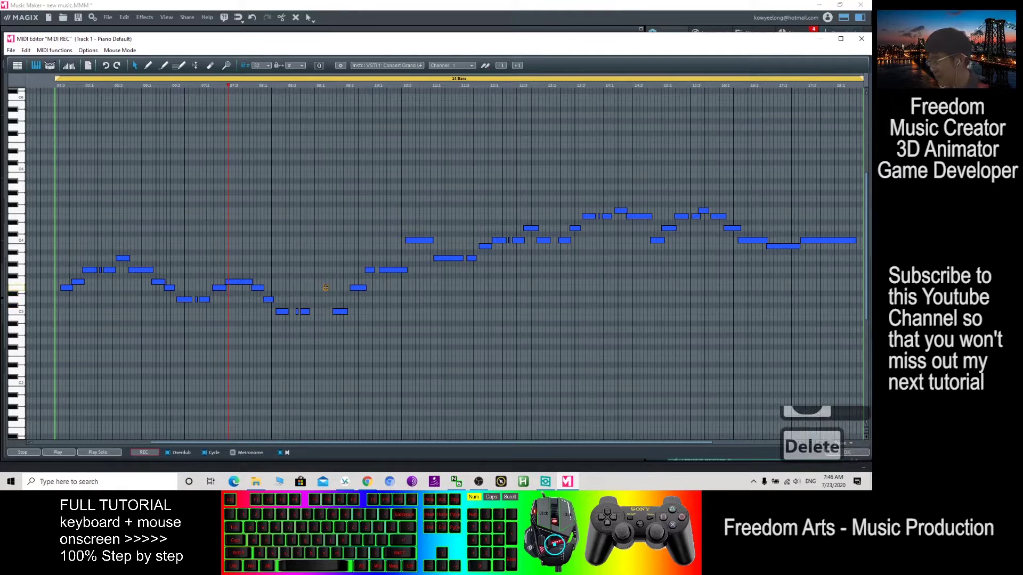
left_click(229, 89)
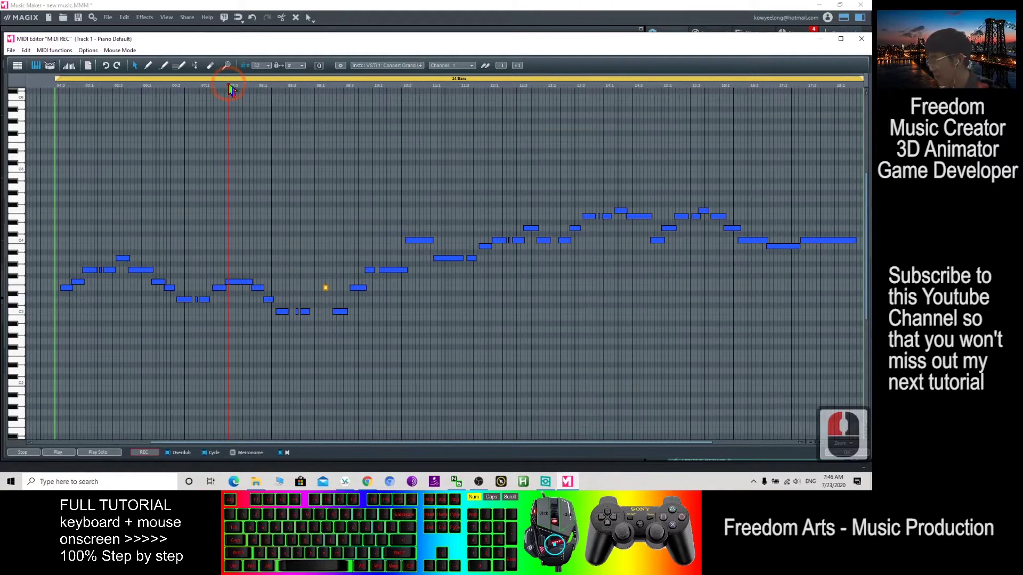
left_click(232, 89)
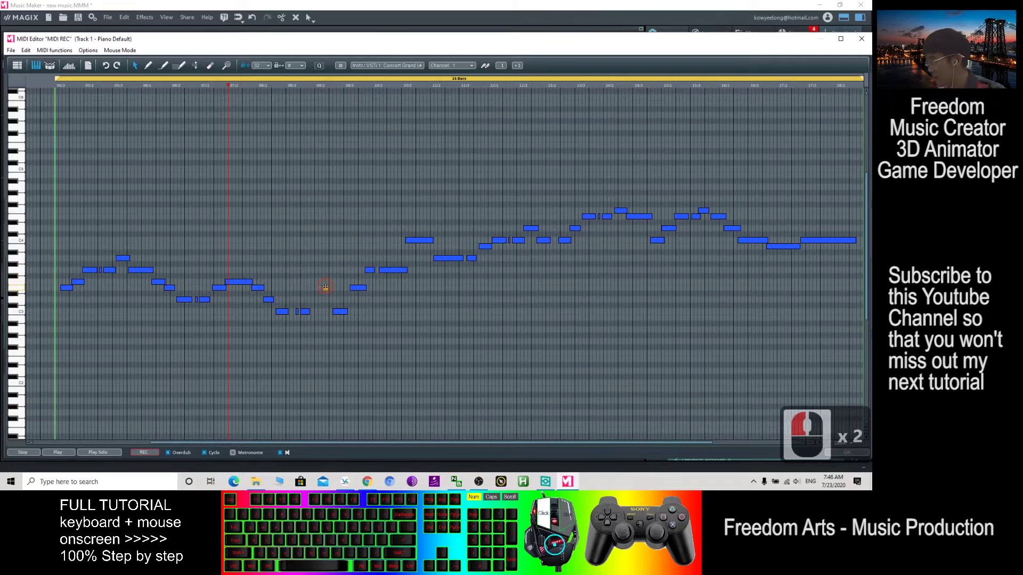
left_click(324, 289)
left_click(68, 457)
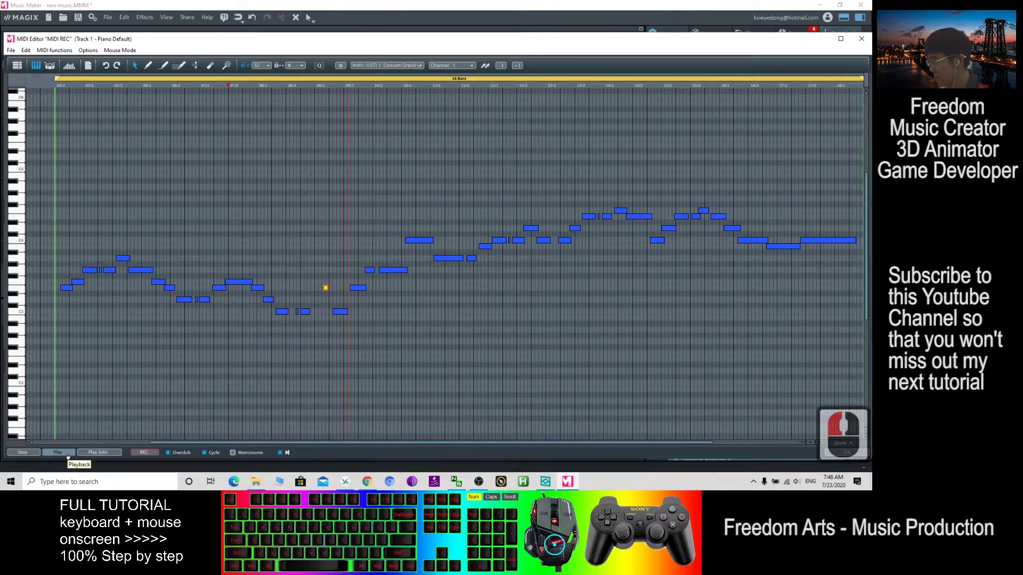
left_click(64, 452)
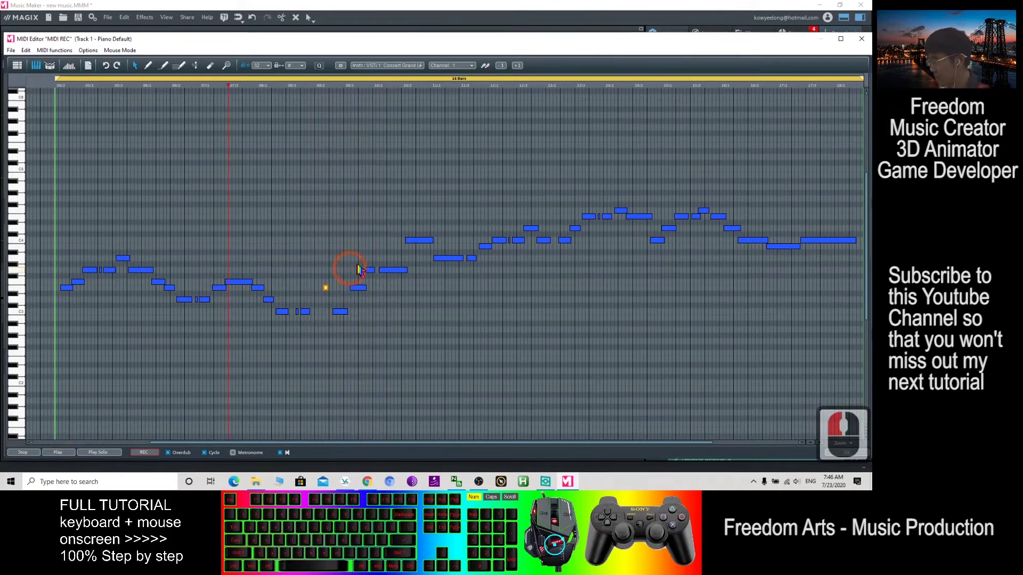
Step: Delete the low note before the rising phrase and replay to check
left_click(340, 311)
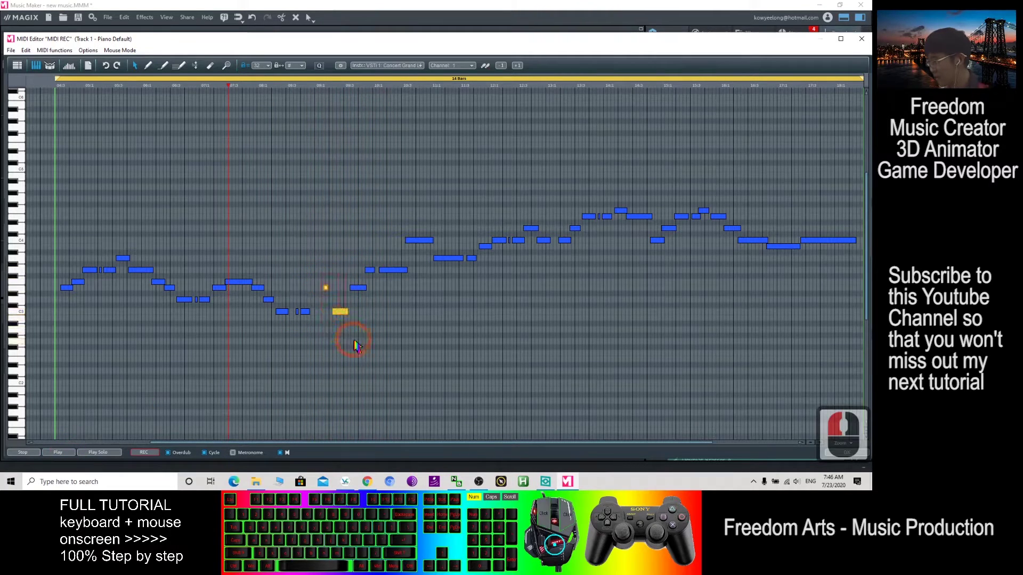
double_click(321, 286)
left_click(340, 311)
key("Delete")
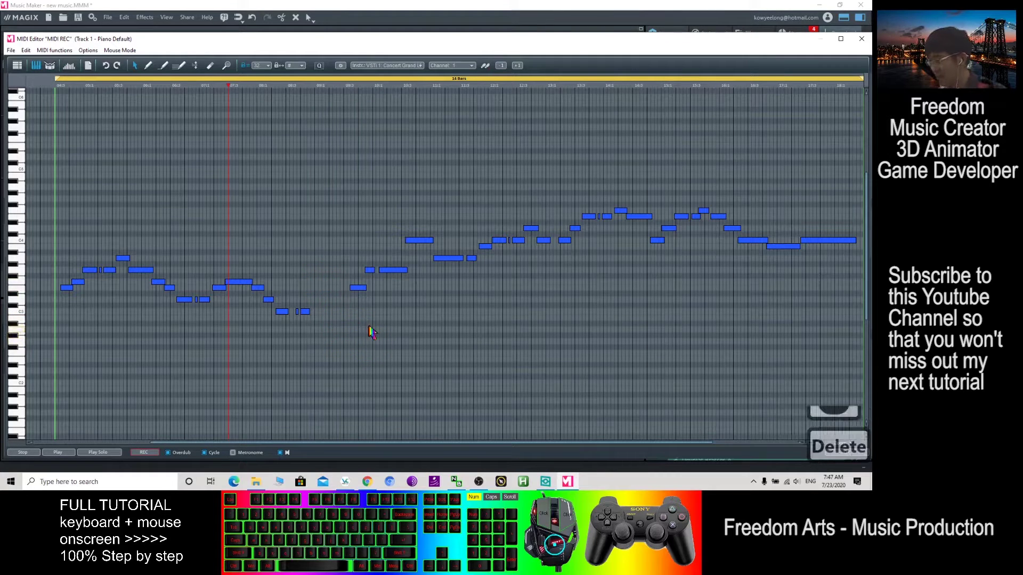
left_click(57, 452)
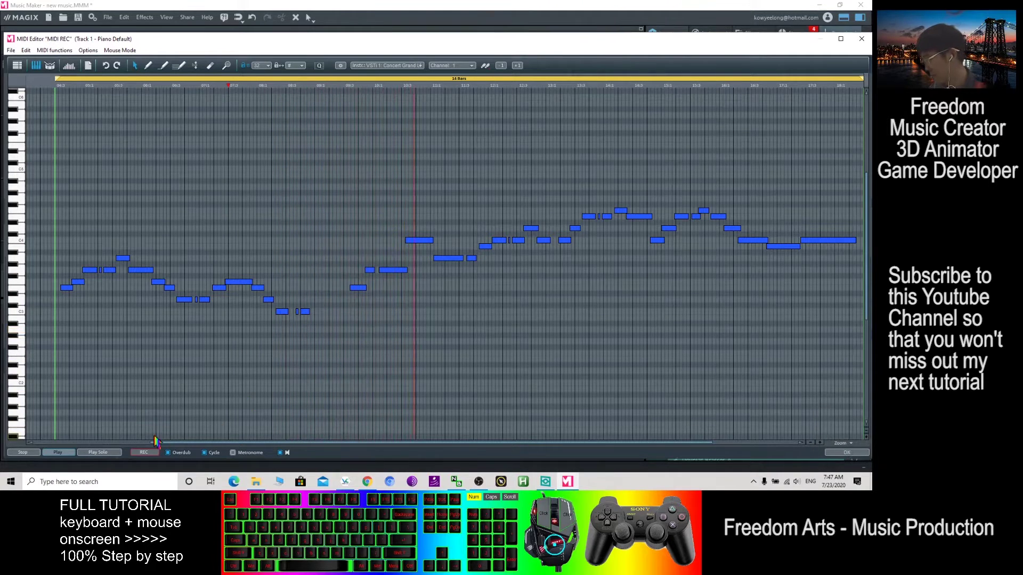
left_click(36, 454)
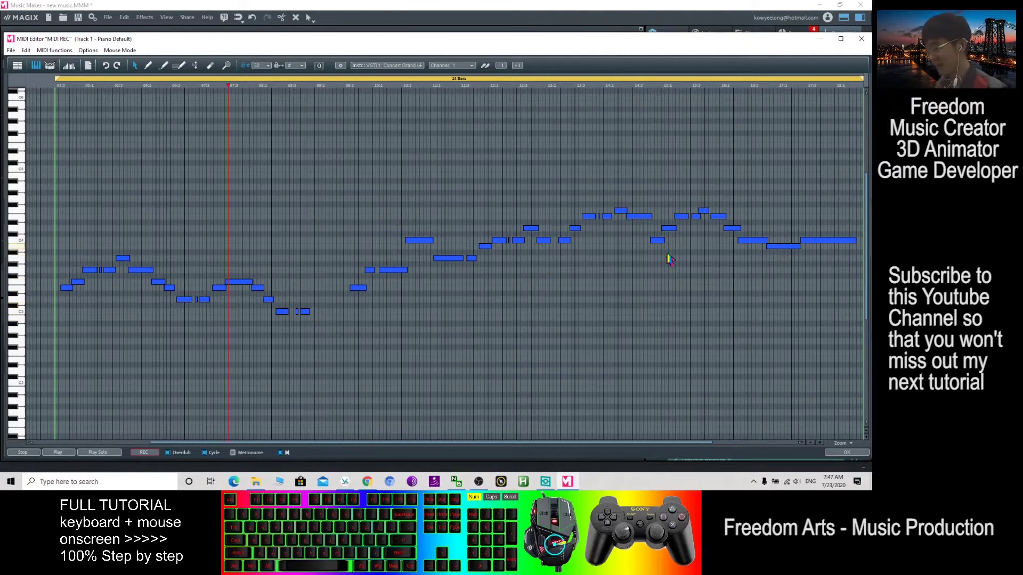
Step: Zoom out and drag the second-half notes left to close the gap
left_click(811, 445)
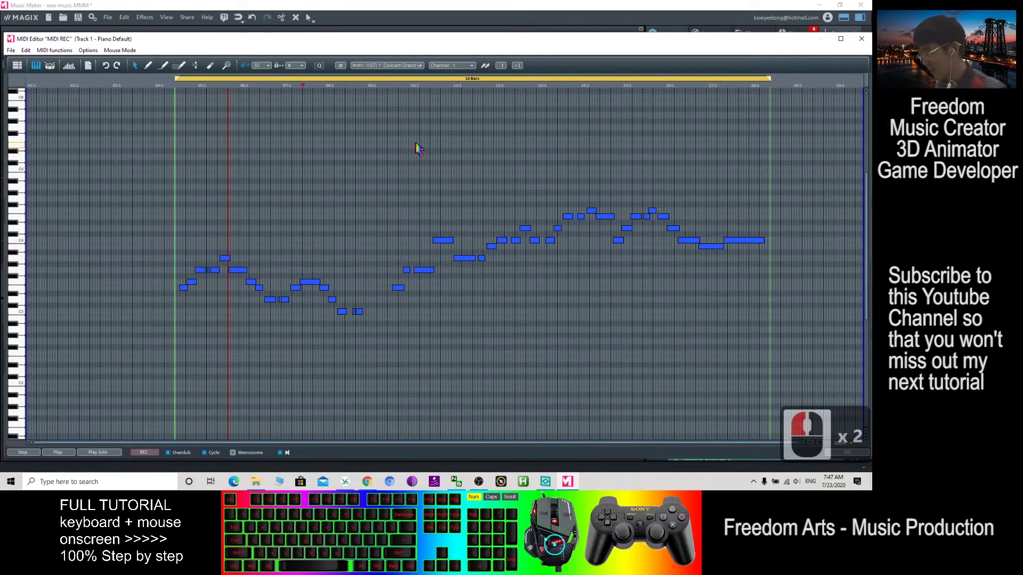
mouse_move(373, 142)
left_mouse_down()
mouse_move(709, 321)
mouse_move(760, 322)
left_mouse_up()
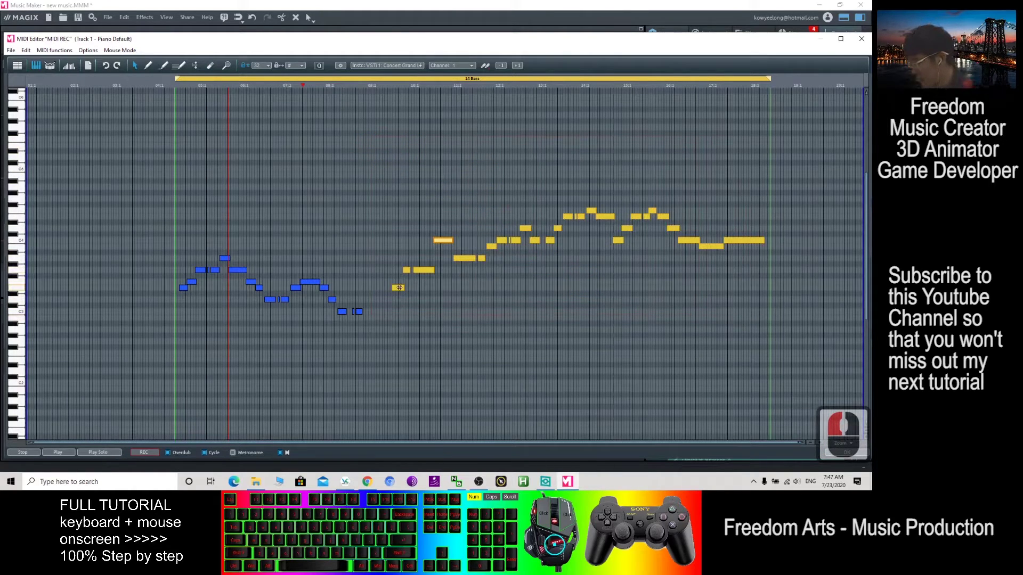
left_click_drag(397, 288, 374, 287)
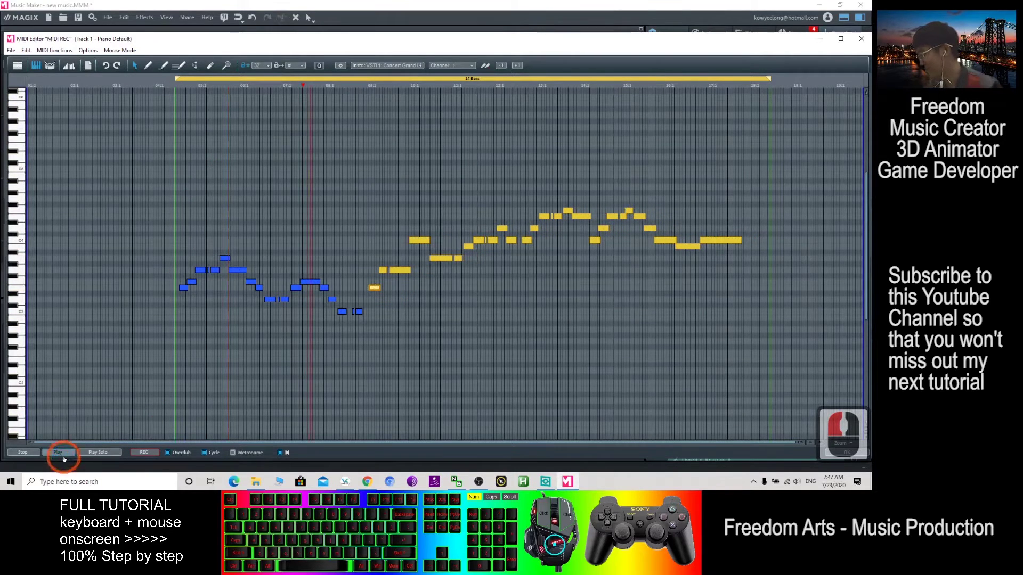
Step: Rewind to the start and play the edited melody through to the end
left_click(23, 455)
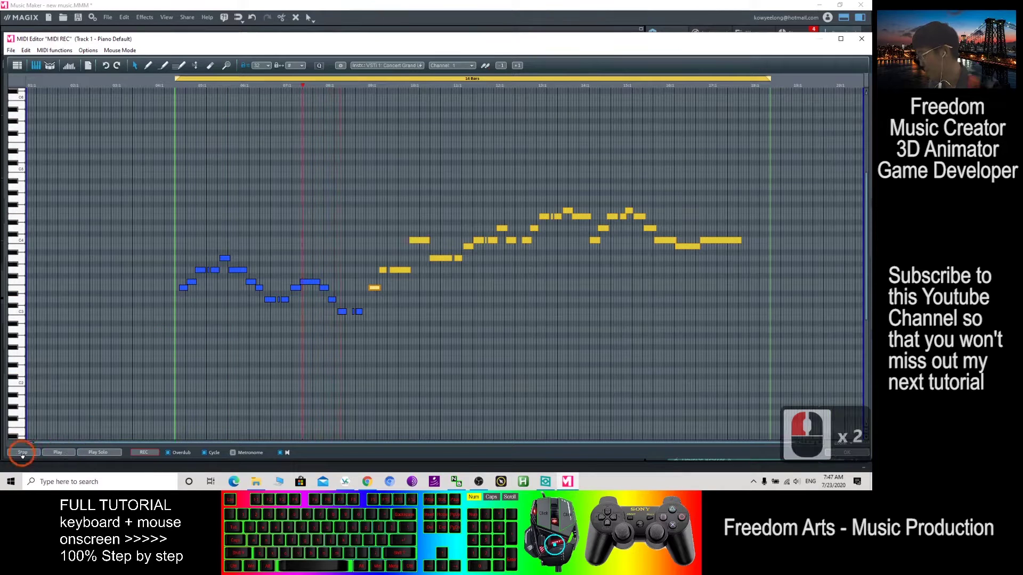
left_click(180, 89)
left_click(181, 90)
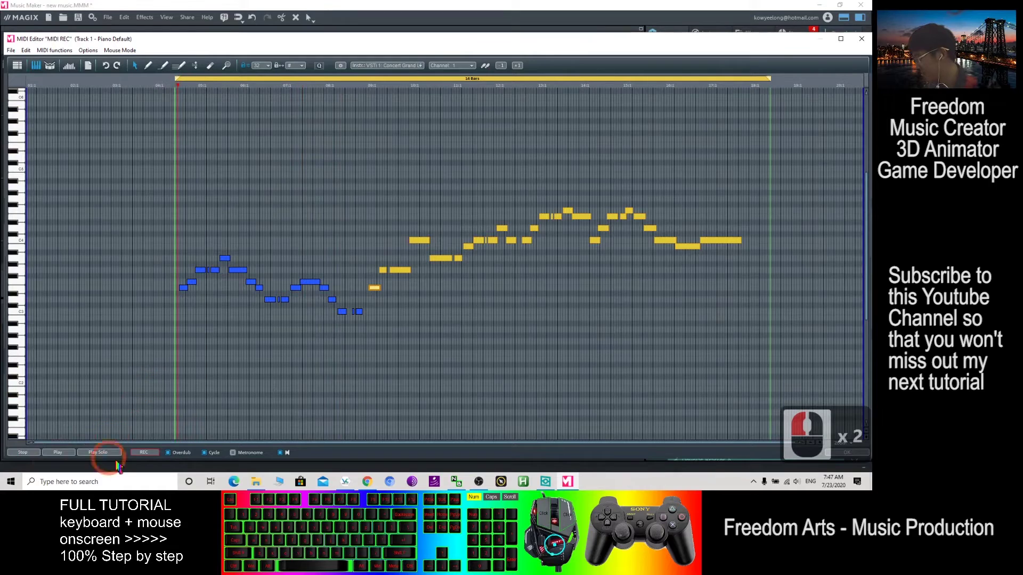
left_click(57, 452)
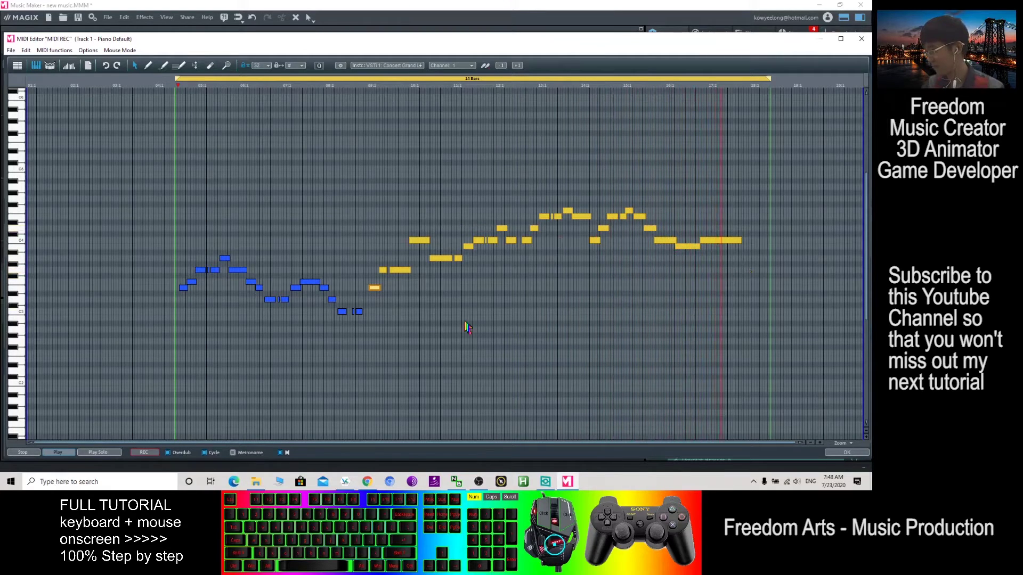
left_click(24, 454)
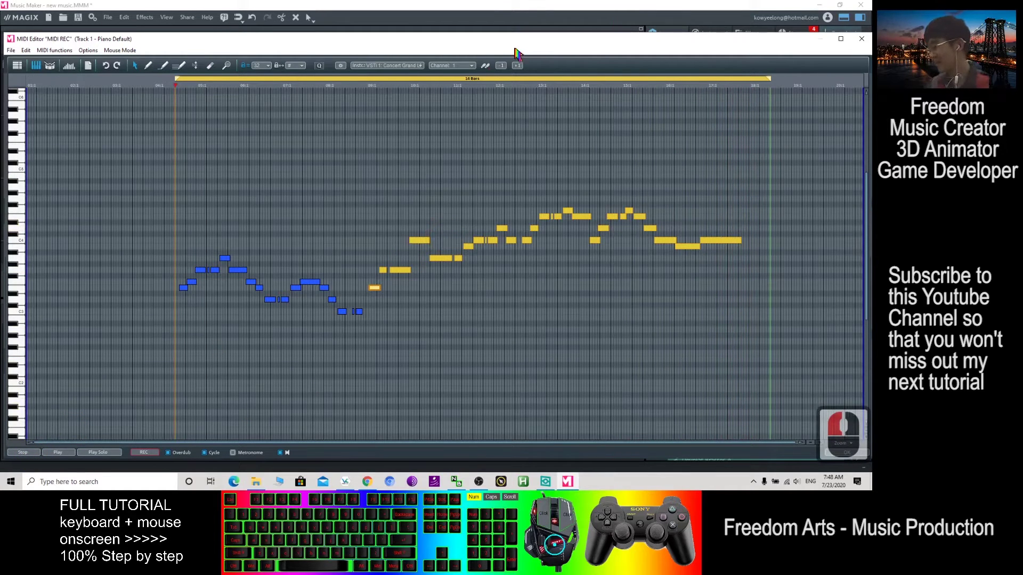
Step: Close the MIDI editor and shrink the program window to reveal the desktop
double_click(603, 53)
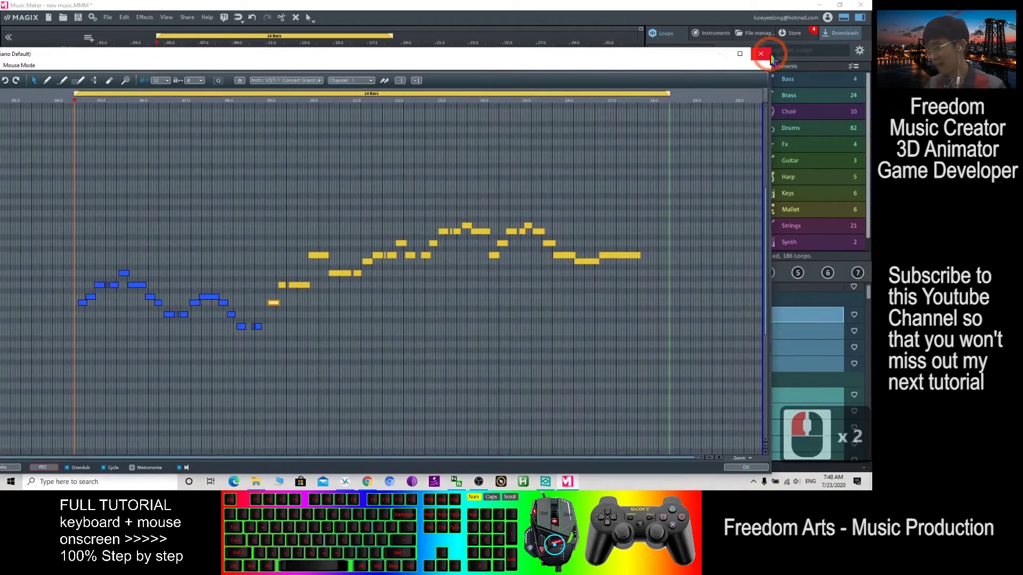
left_click(434, 104)
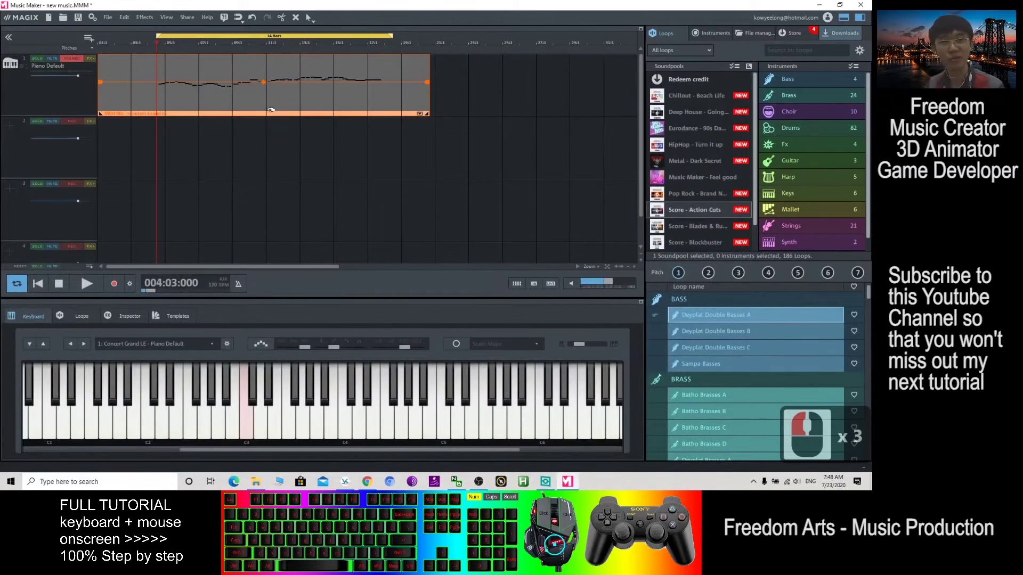
double_click(342, 7)
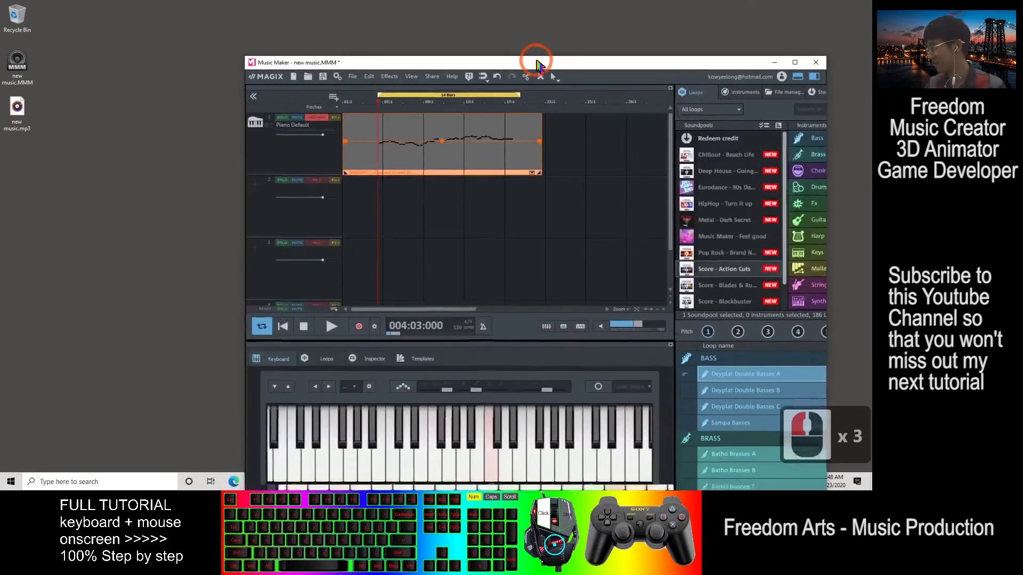
Step: Delete the old new music.mp3 from the desktop
left_click(18, 116)
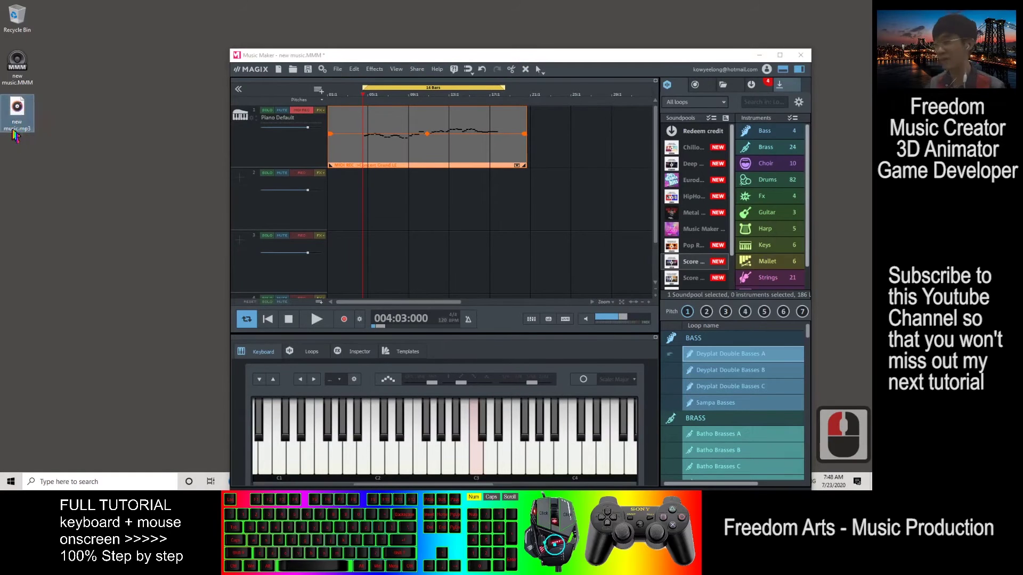
left_click(18, 113)
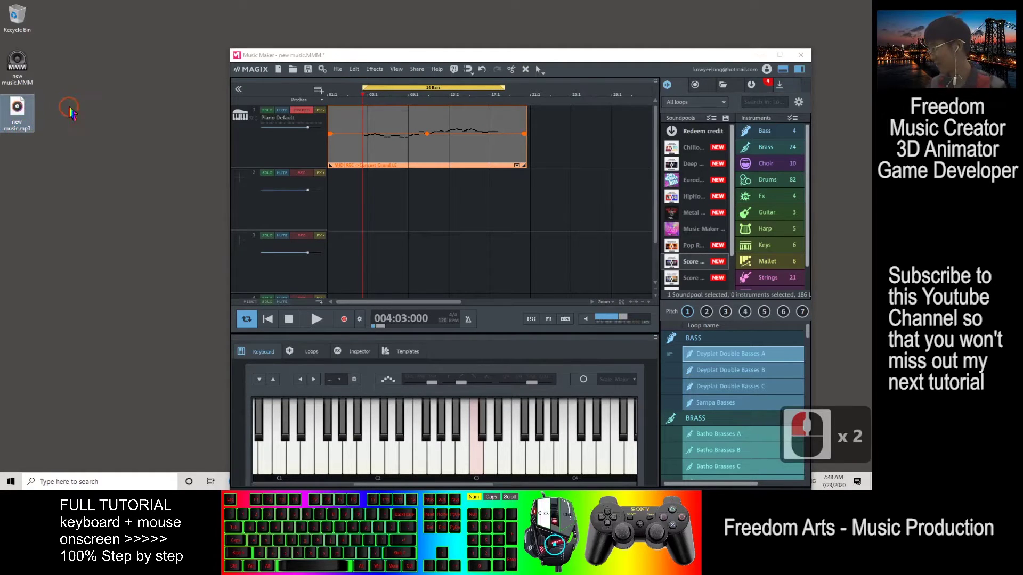
left_click(18, 113)
left_click(87, 118)
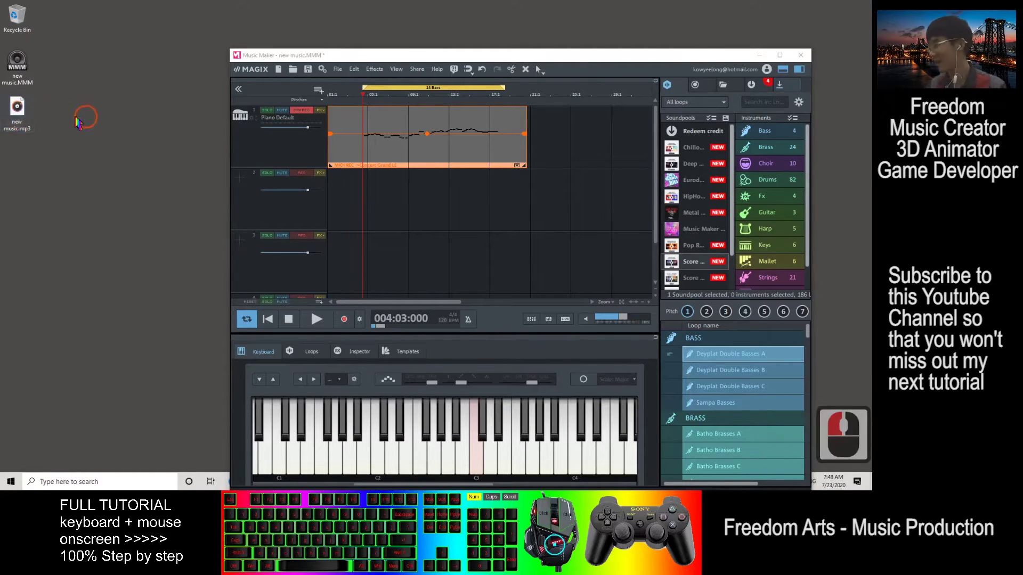
left_click(18, 114)
left_click(84, 133)
left_click(18, 108)
key("Delete")
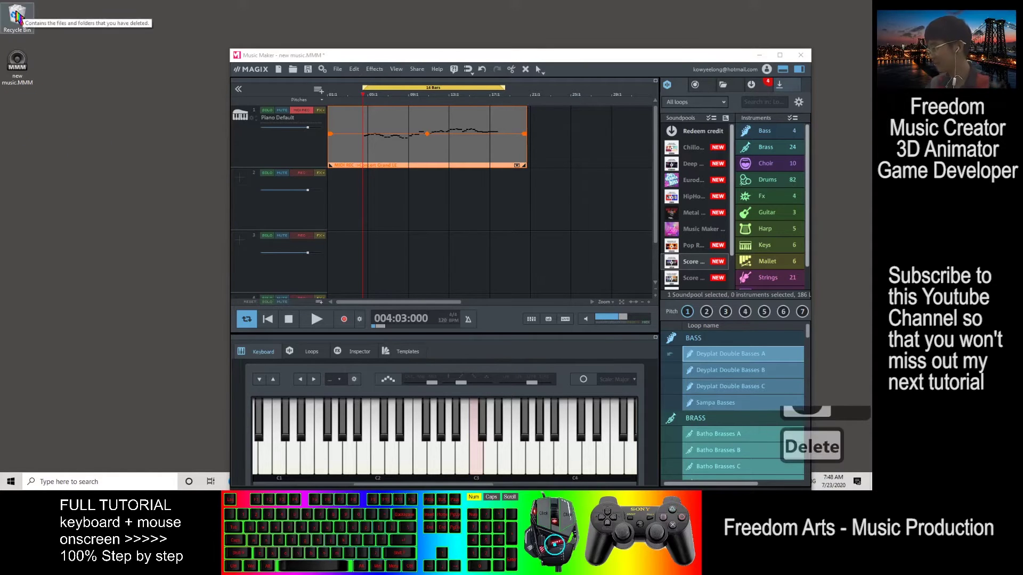
Step: Empty the Recycle Bin and confirm the permanent deletion
right_click(19, 13)
left_click(61, 30)
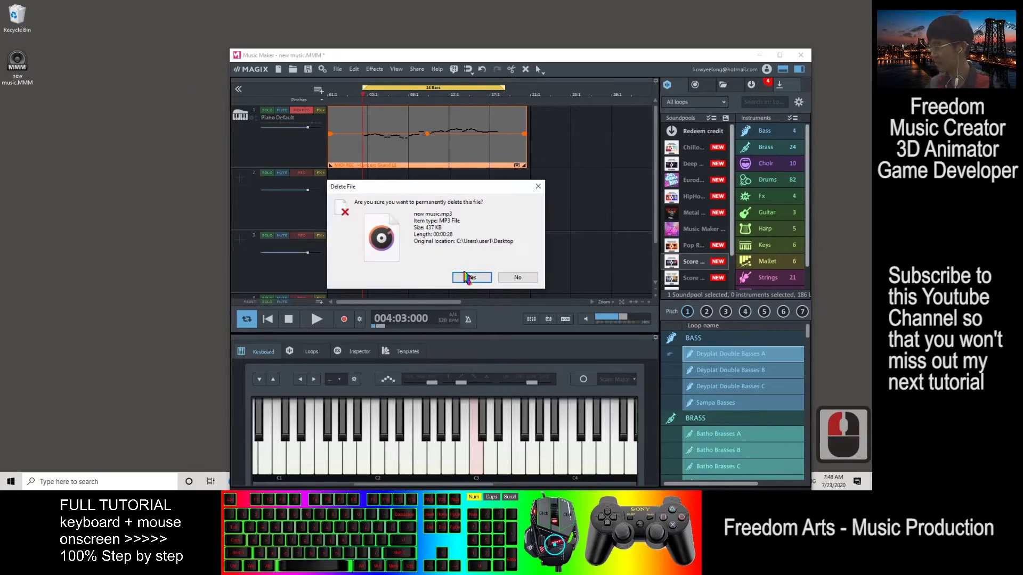
left_click(467, 276)
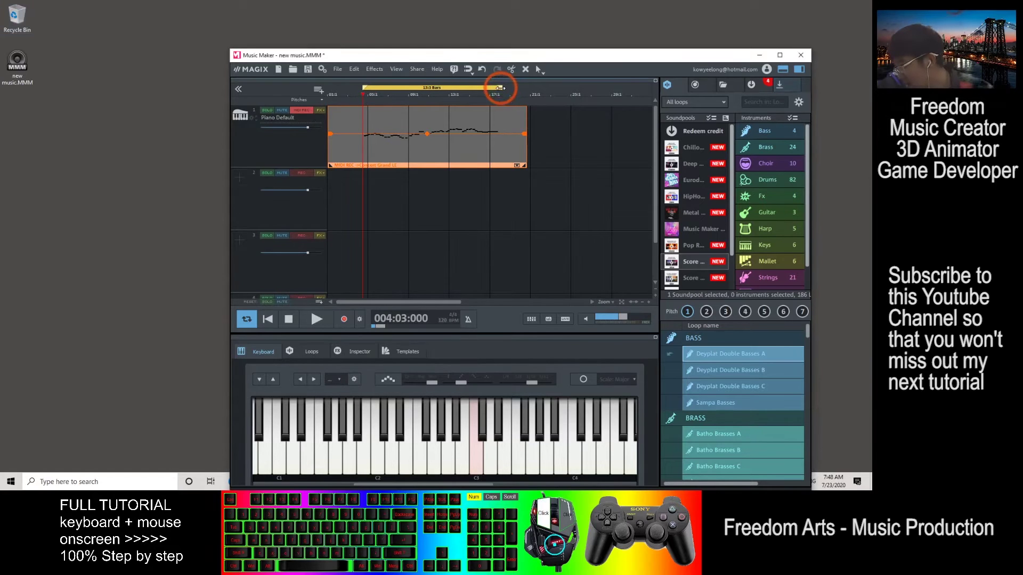
Step: End the yellow loop bar at 15.5 bars, checking the clip end at full screen
left_click_drag(514, 93, 502, 89)
left_click_drag(584, 55, 584, 1)
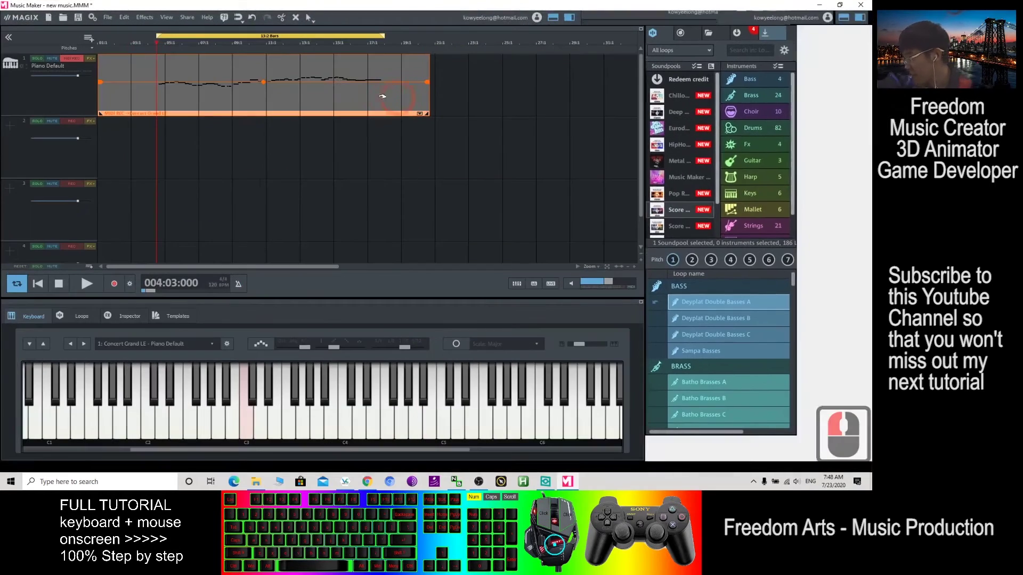
left_click(635, 266)
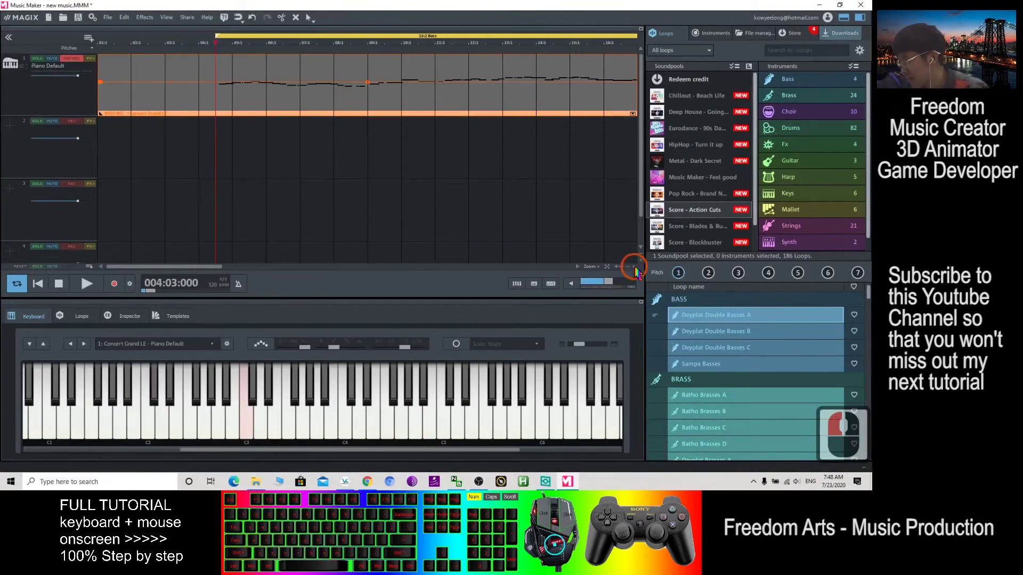
mouse_move(175, 267)
left_mouse_down()
mouse_move(228, 272)
mouse_move(161, 258)
left_mouse_up()
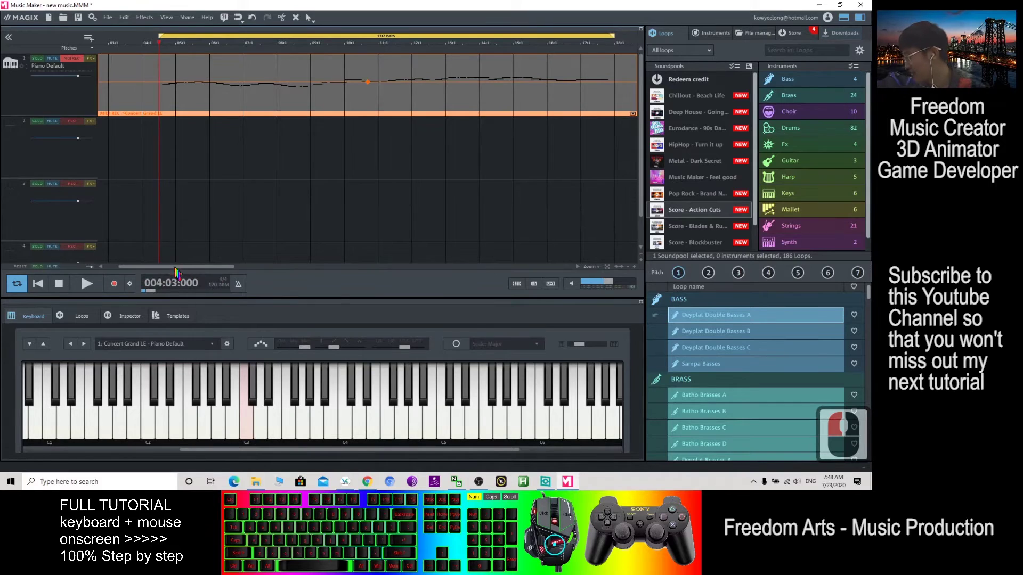
left_click_drag(177, 267, 243, 266)
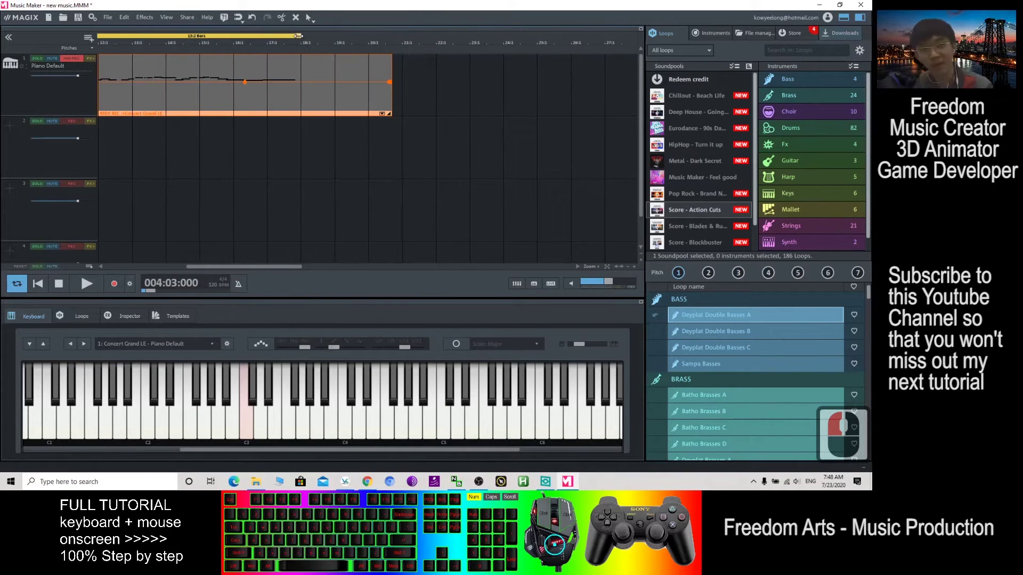
left_click_drag(263, 272, 193, 267)
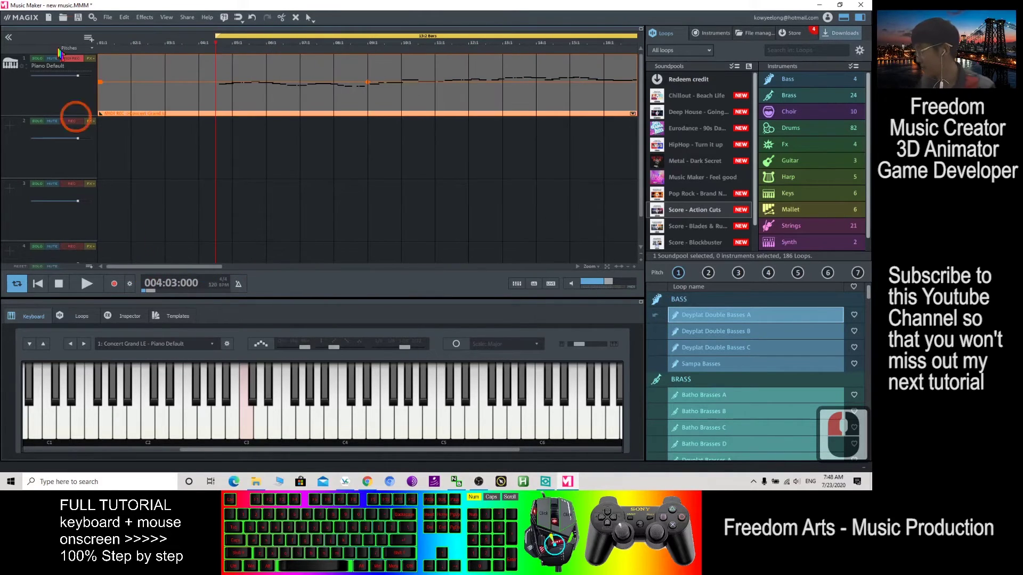
left_click_drag(306, 17, 339, 69)
Step: Export the song as MP3 to the Desktop as new music.mp3
left_click(343, 67)
mouse_move(364, 120)
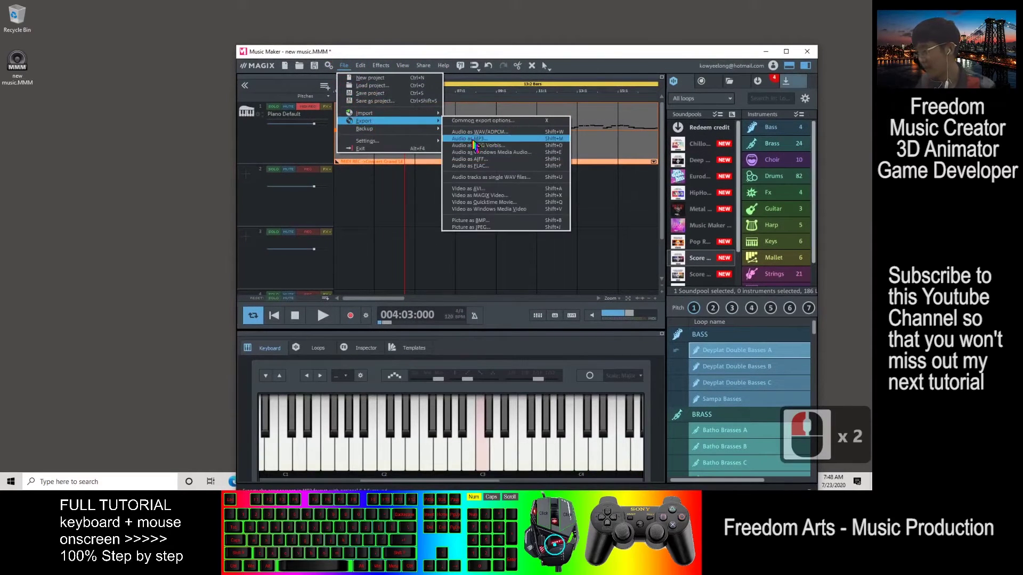
left_click(484, 142)
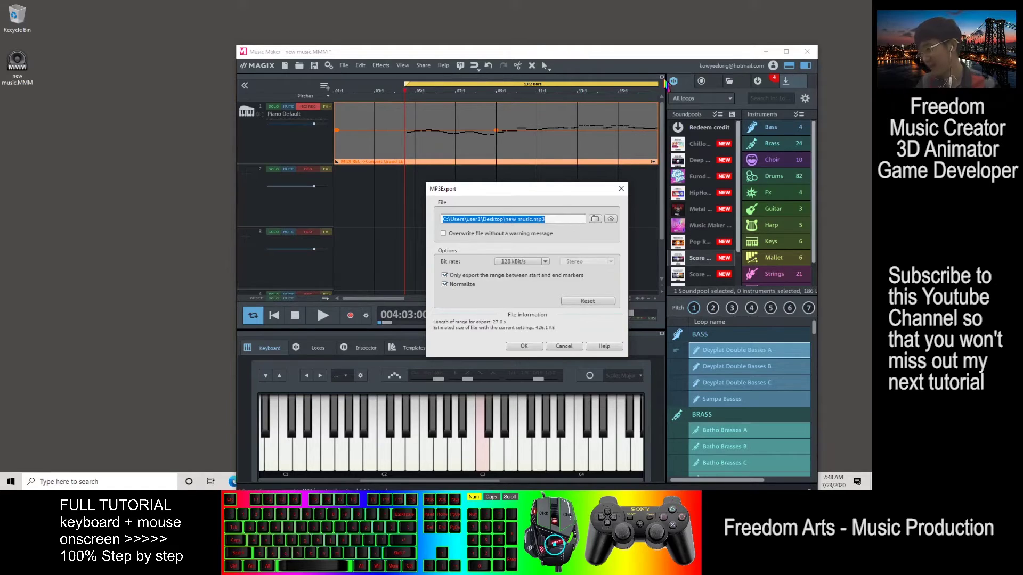
left_click(526, 346)
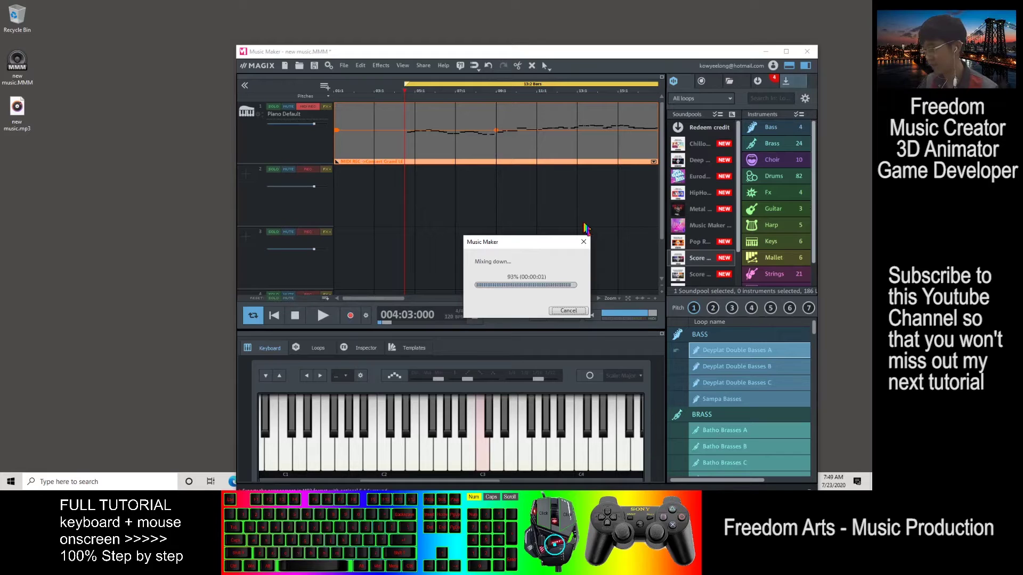
Step: Dismiss the export success message
left_click(644, 288)
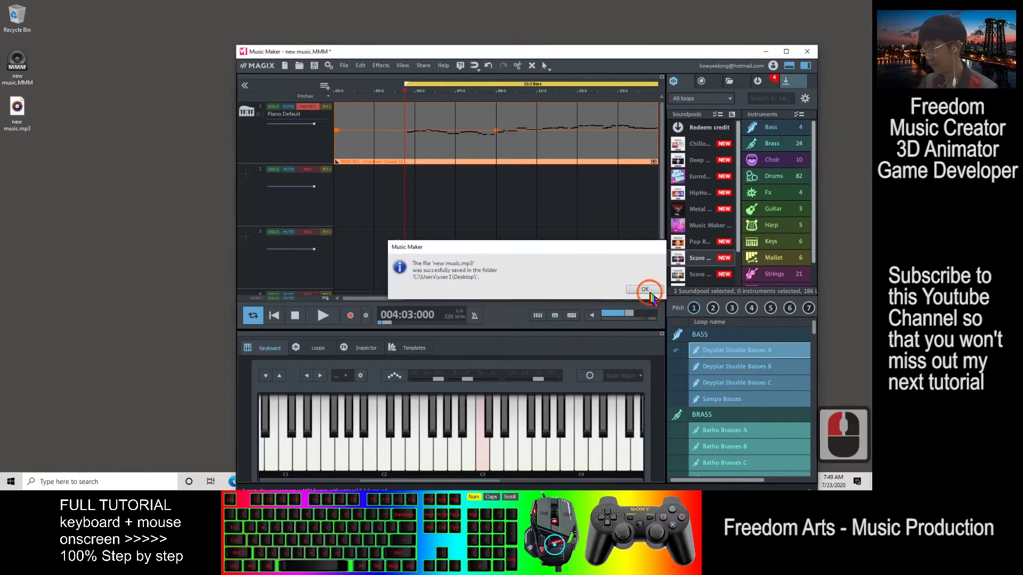
Step: Play new music.mp3 from the desktop in Groove Music, then stop and close it
double_click(65, 128)
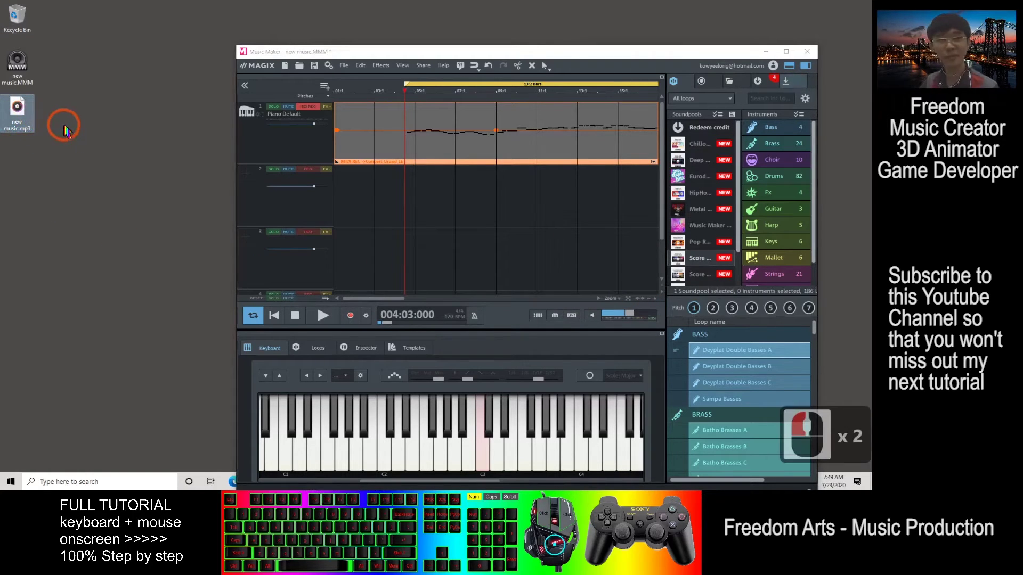
left_click(17, 108)
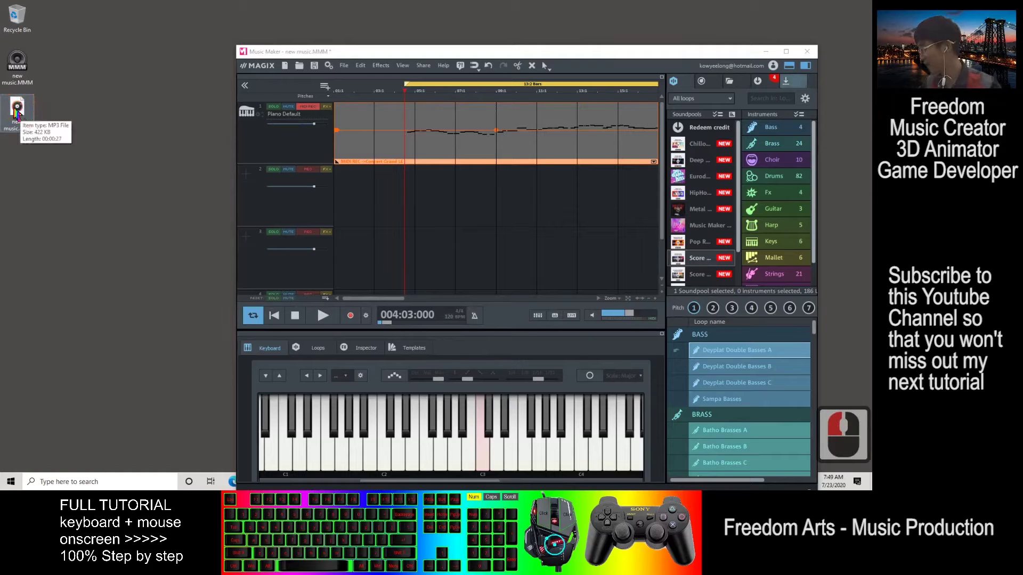
double_click(24, 118)
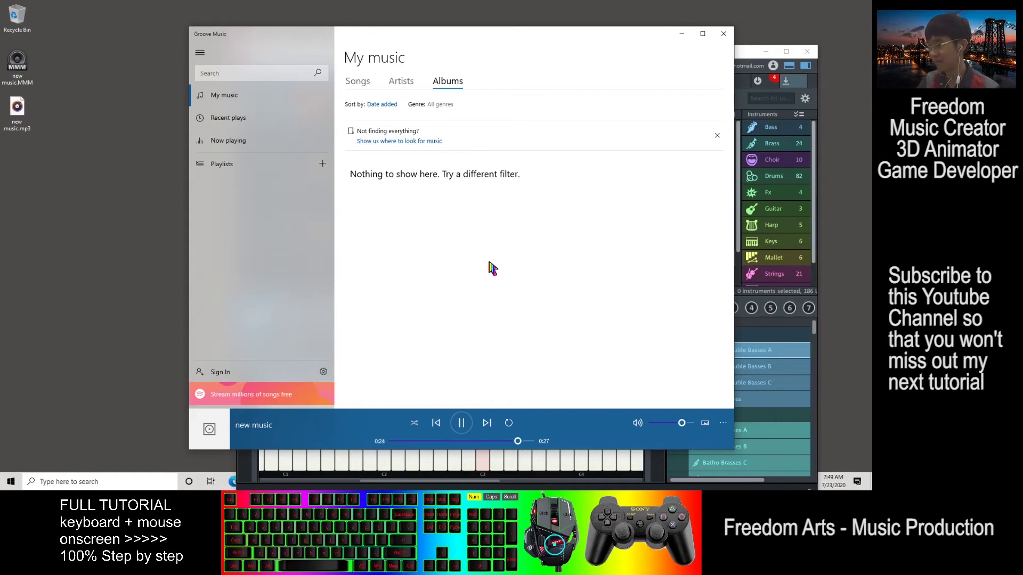
left_click(461, 423)
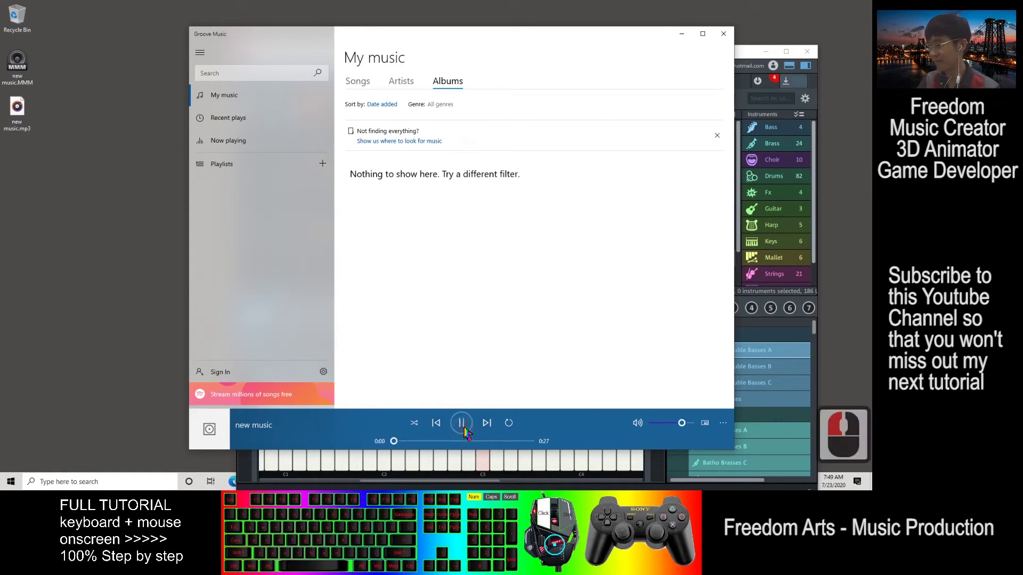
left_click(677, 7)
Step: Save the new music project and move its window up and left
left_click(681, 34)
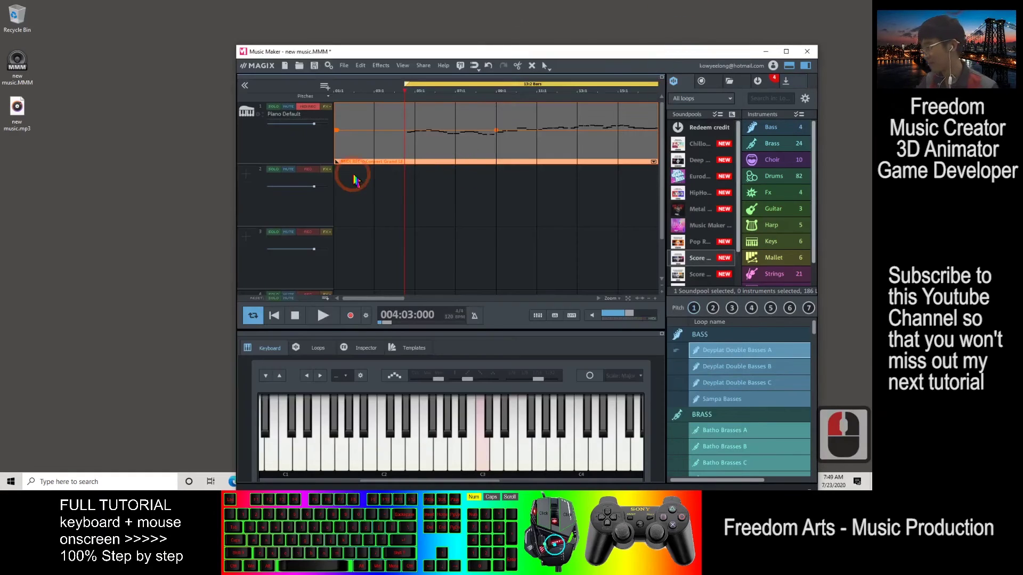
left_click(344, 65)
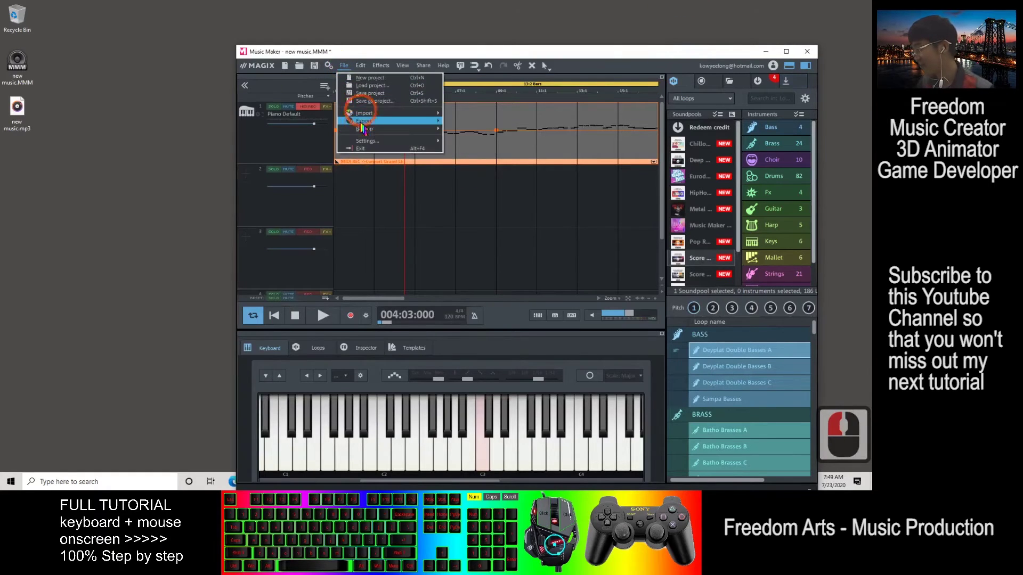
left_click(121, 79)
left_click(23, 67)
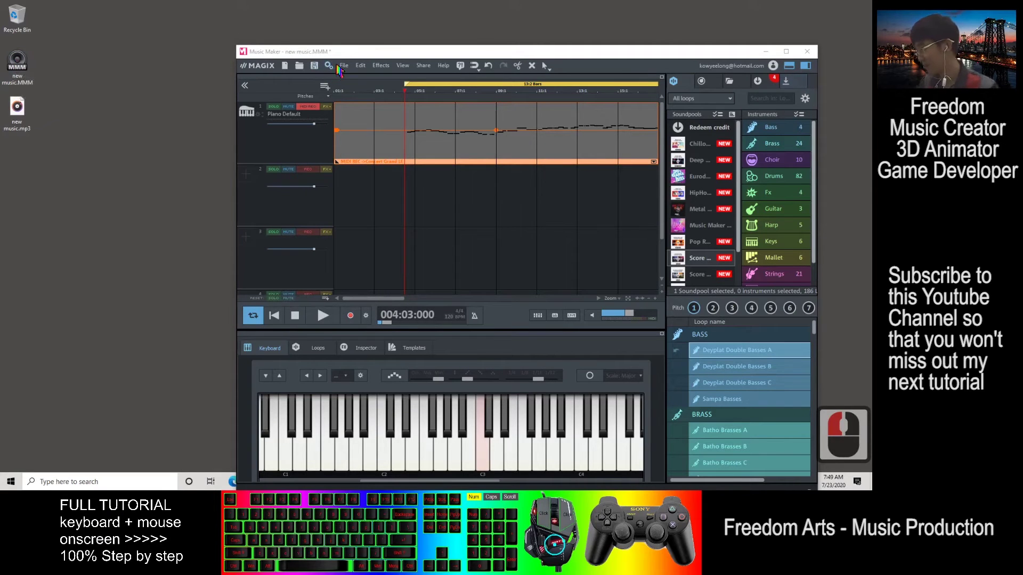
left_click(344, 66)
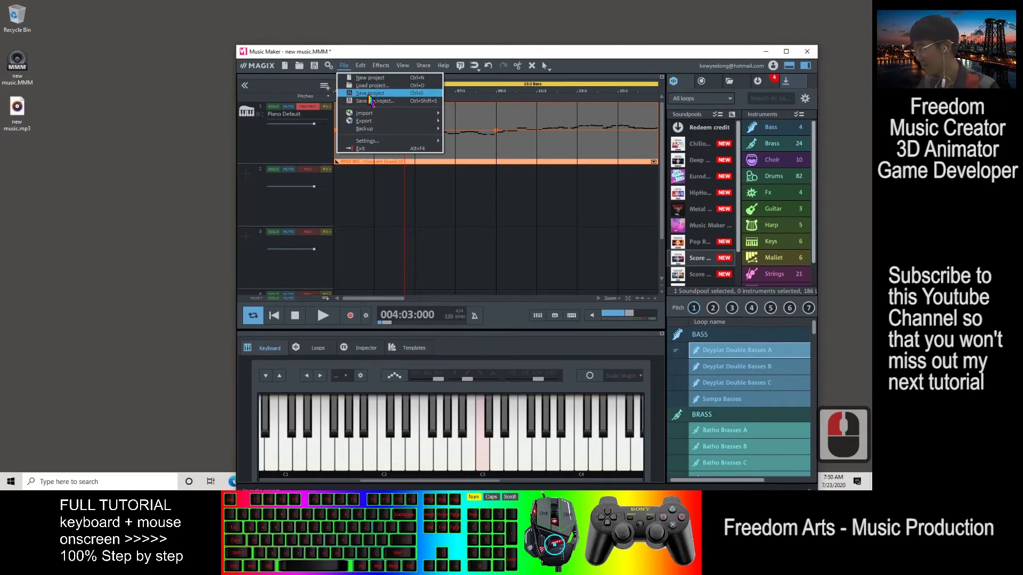
left_click(413, 96)
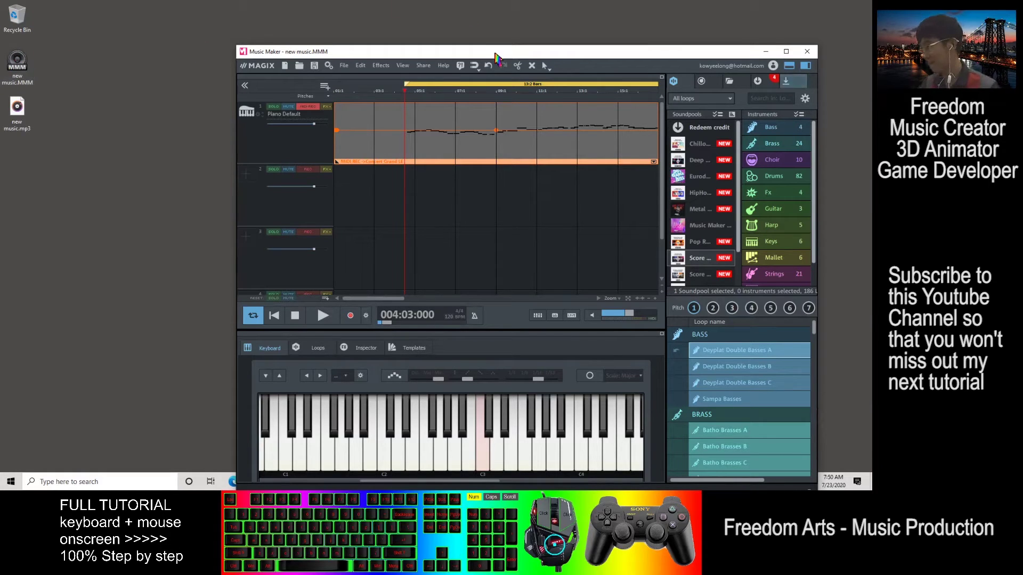
left_click_drag(494, 53, 460, 26)
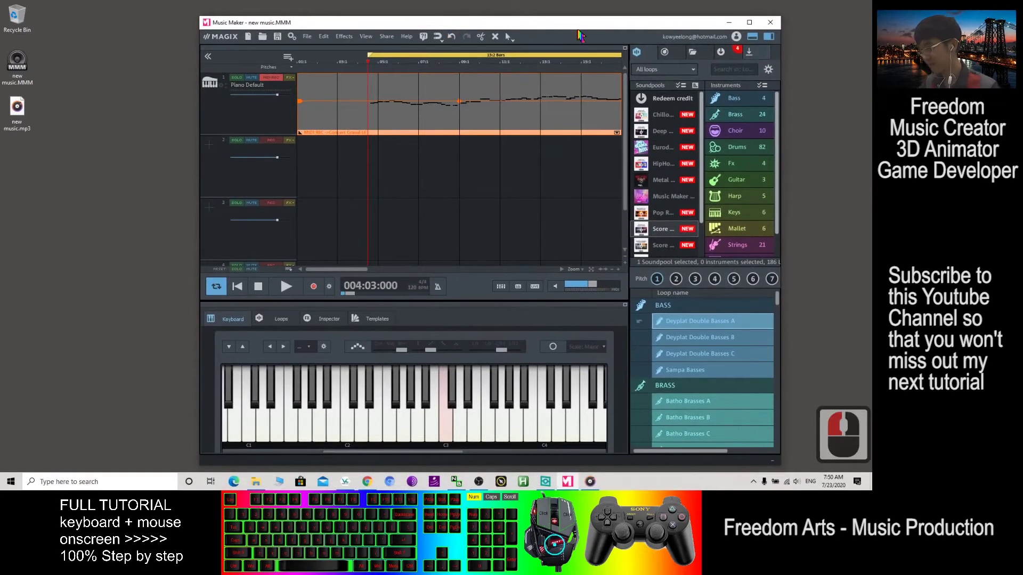
left_click_drag(680, 23, 662, 15)
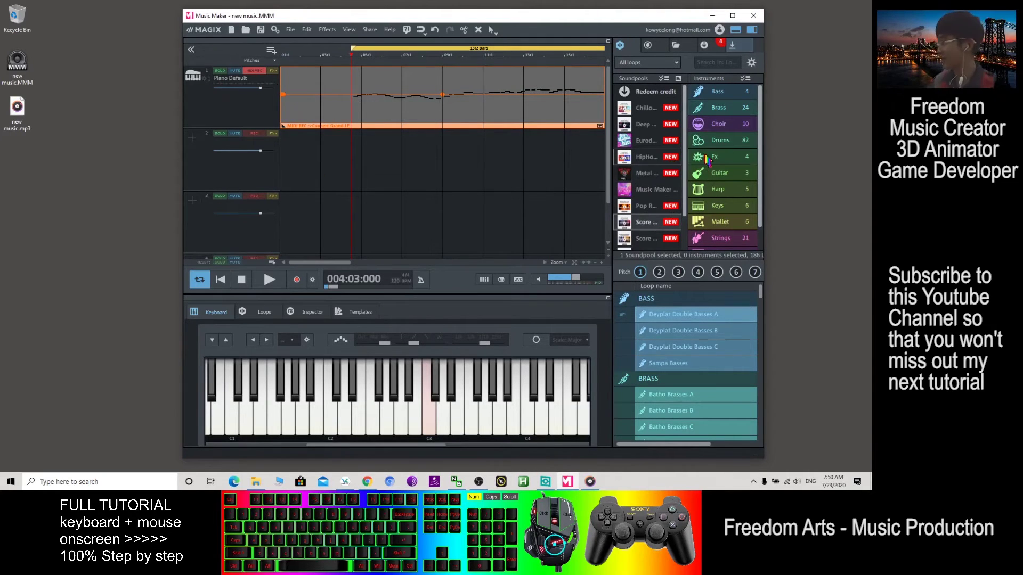
Step: Maximize the project window and open the on-screen keyboard's solo instrument list
left_click(732, 15)
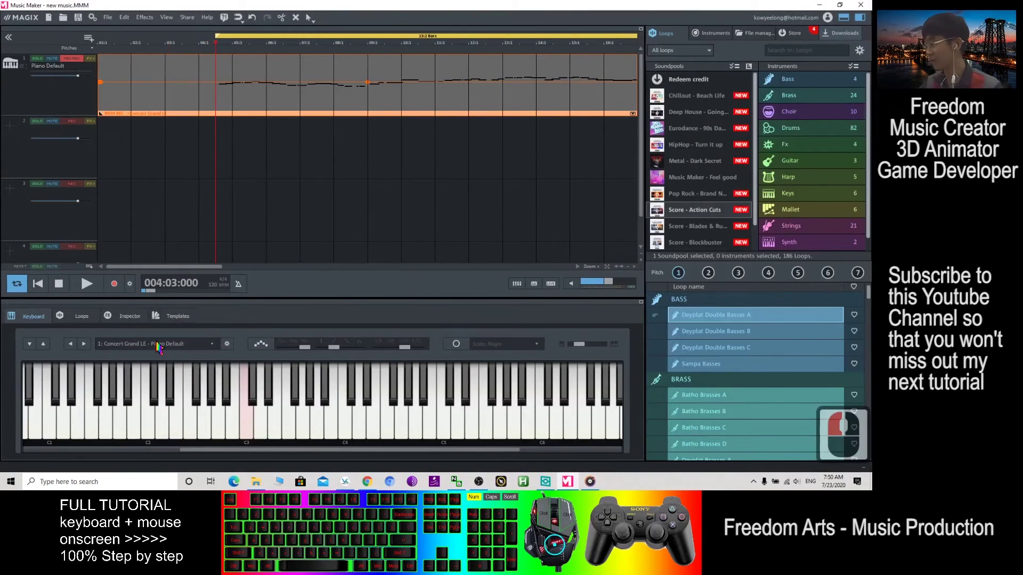
left_click(156, 343)
left_click(212, 346)
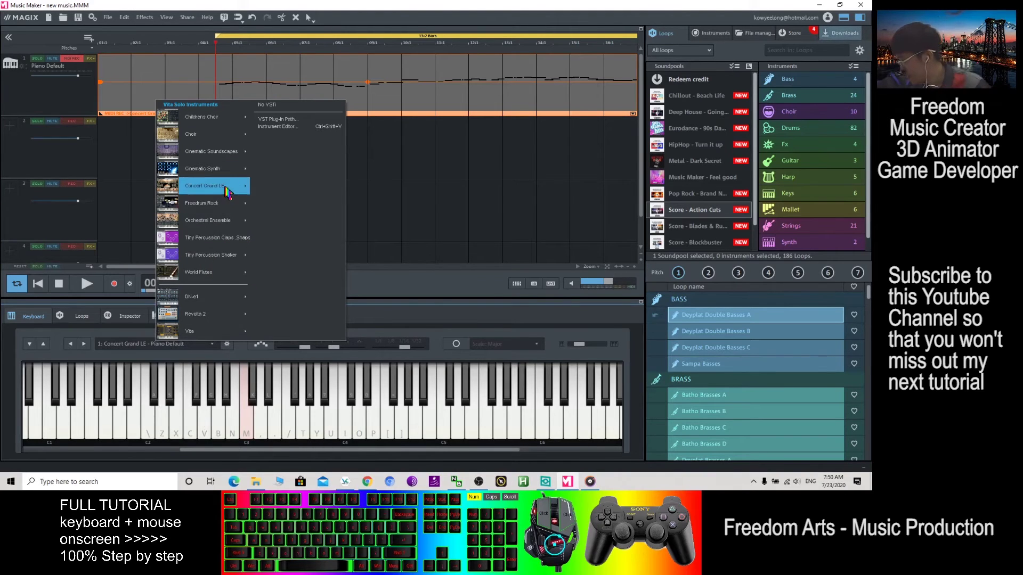
mouse_move(206, 185)
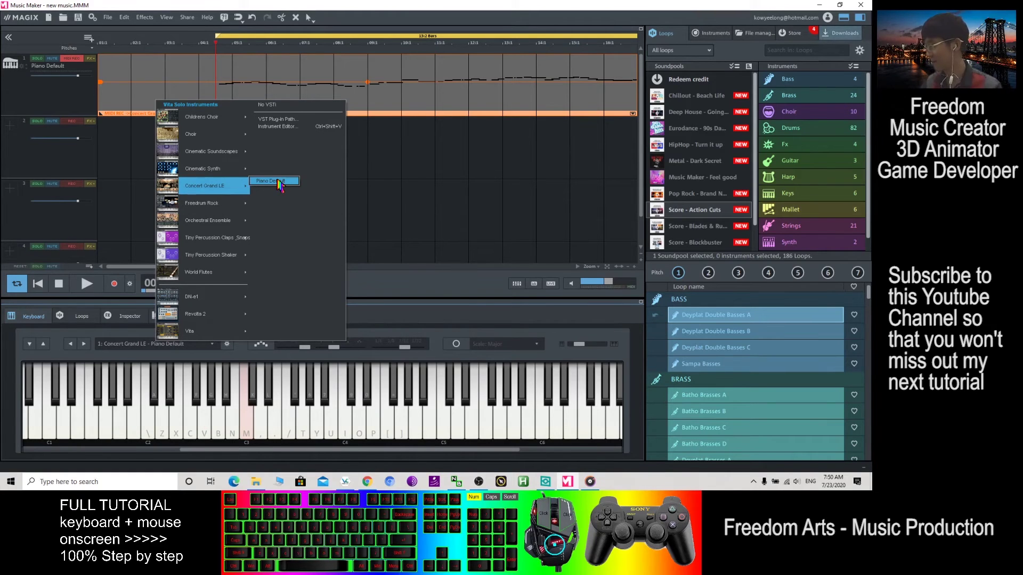
Step: Set track 1's instrument to Vita Acoustic Guitar Classic and close the Vita plugin window
left_click(392, 362)
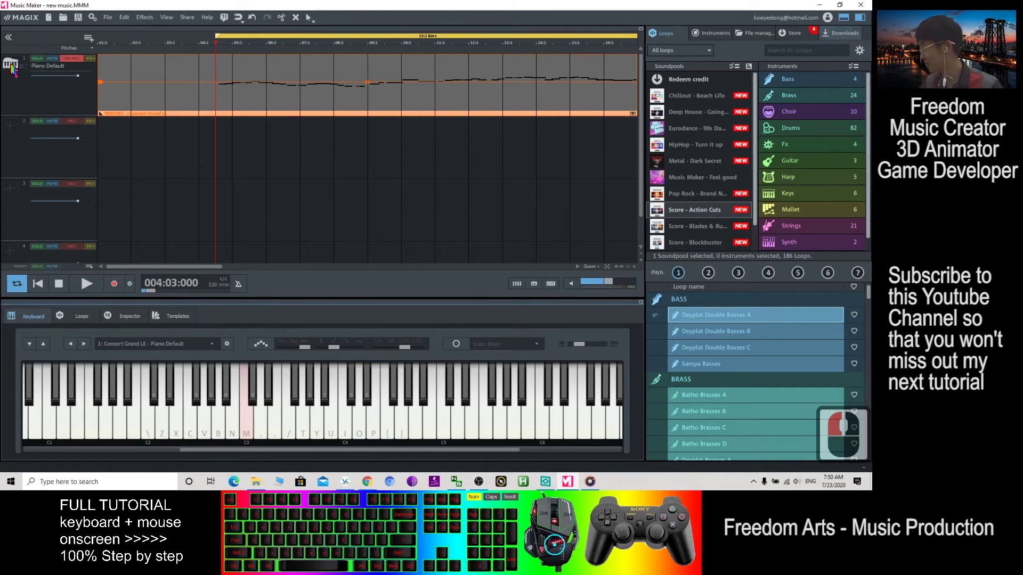
left_click(13, 68)
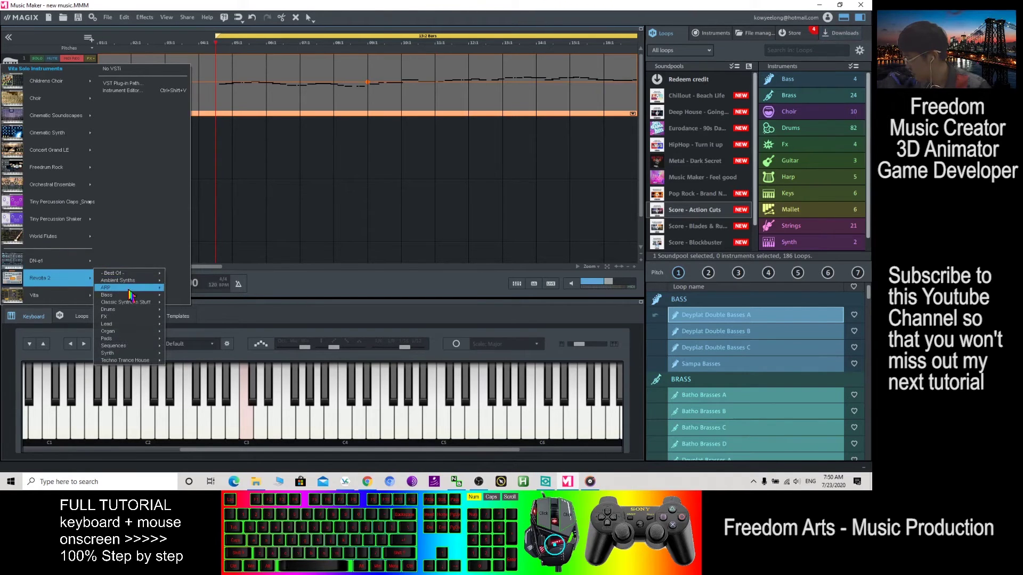
mouse_move(49, 296)
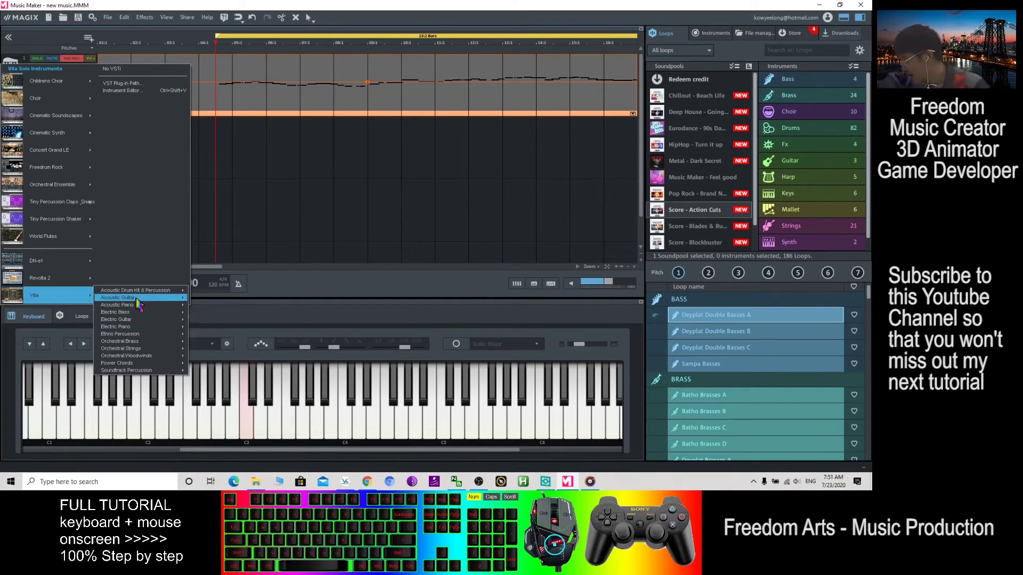
mouse_move(118, 297)
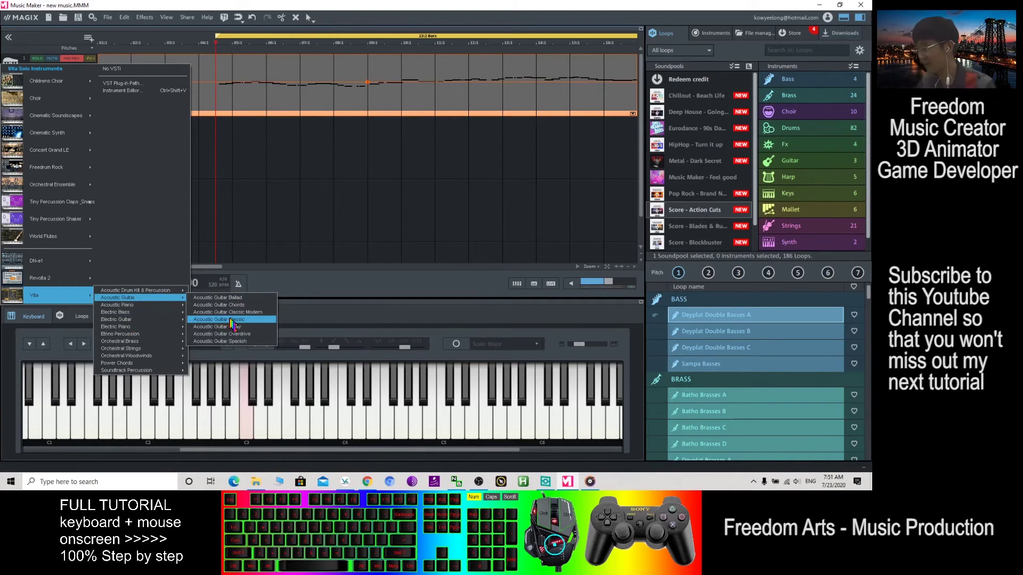
left_click(354, 199)
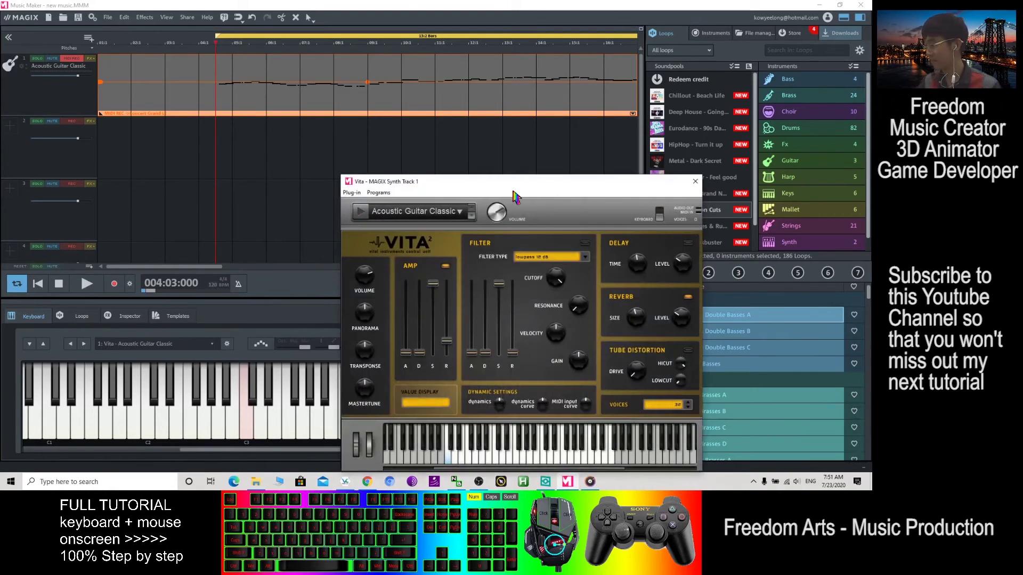
left_click_drag(505, 184, 404, 87)
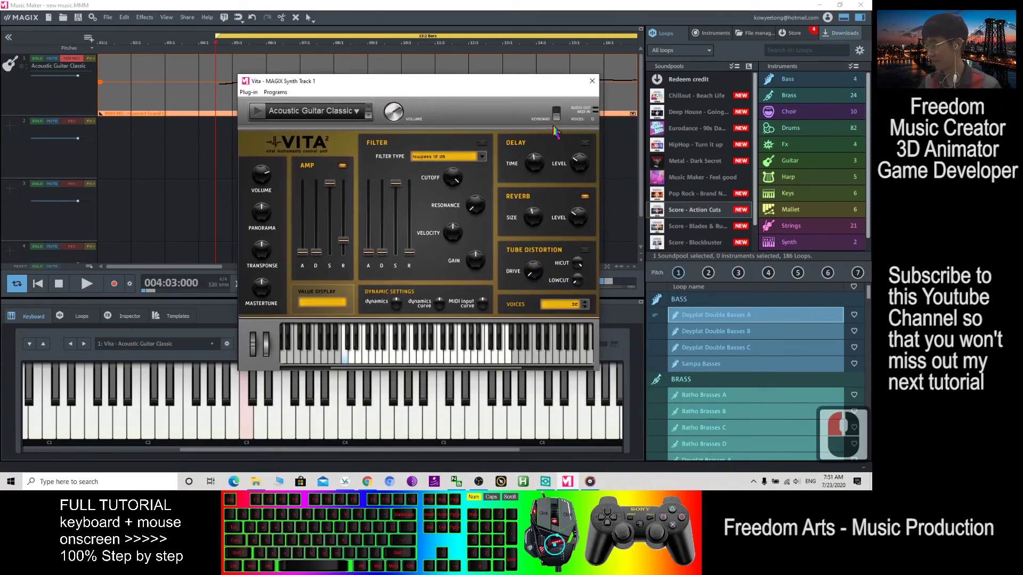
left_click(592, 82)
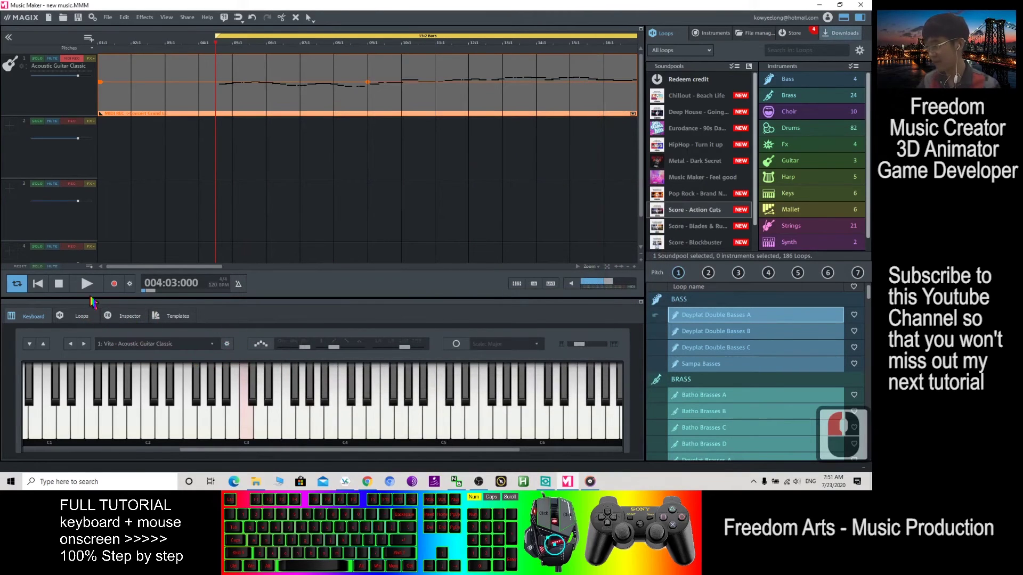
Step: Play the guitar-version melody, stop it, and restore Music Maker to a smaller window
left_click(88, 284)
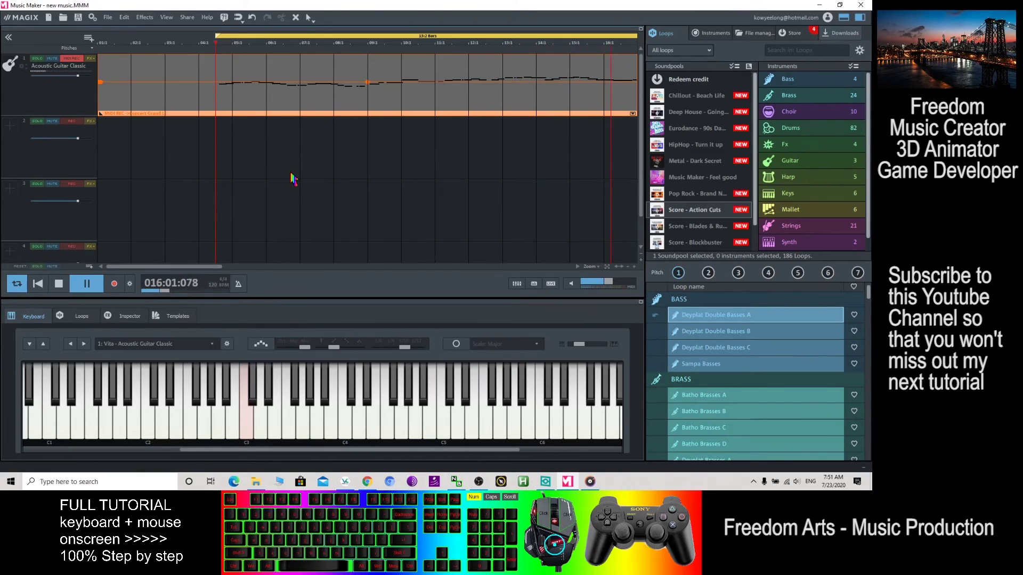
left_click(60, 284)
left_click_drag(423, 5, 631, 76)
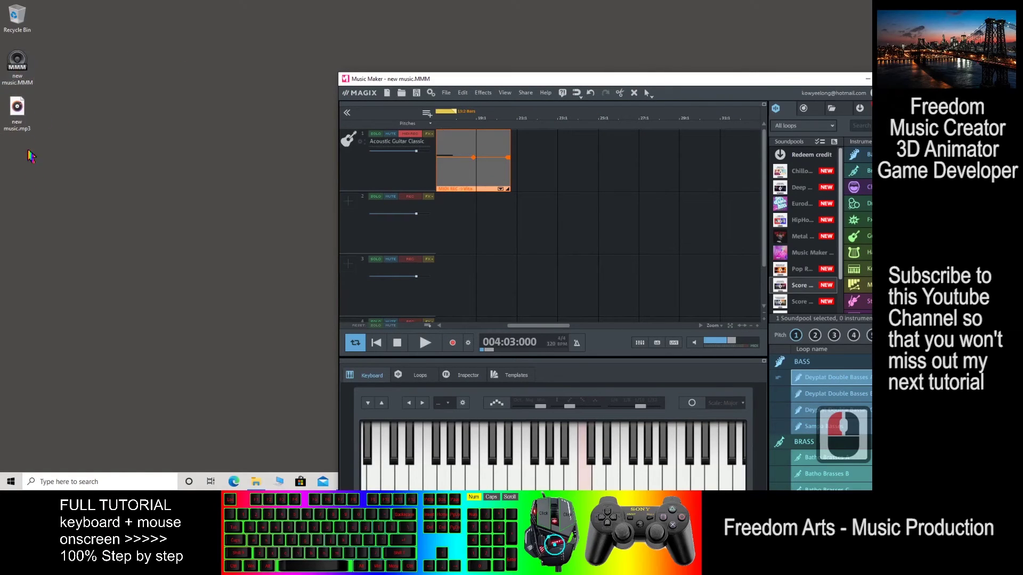
Step: Save the project to the Desktop as 'new music (guitar version)' and check its new icon
left_click(446, 92)
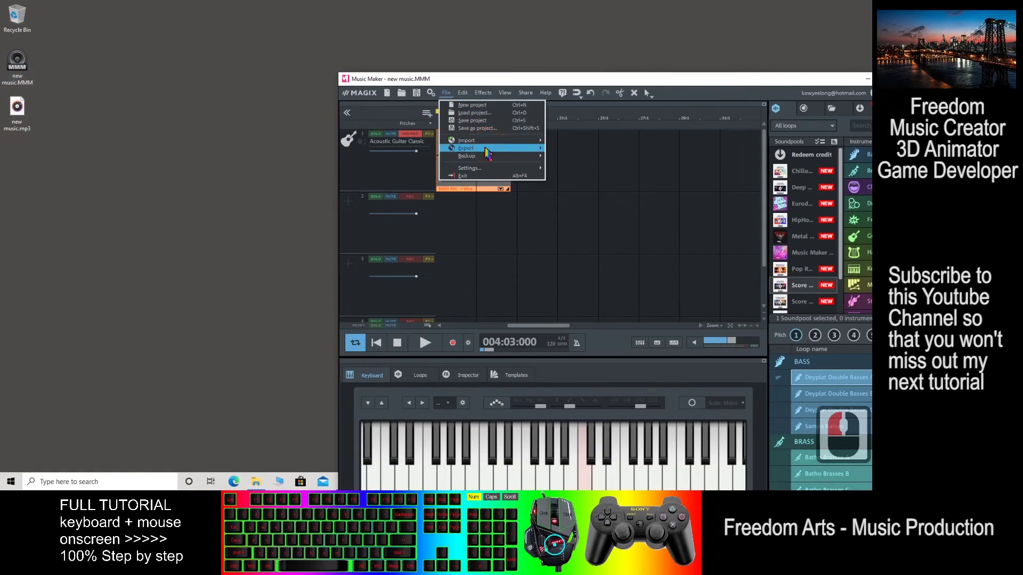
left_click(495, 128)
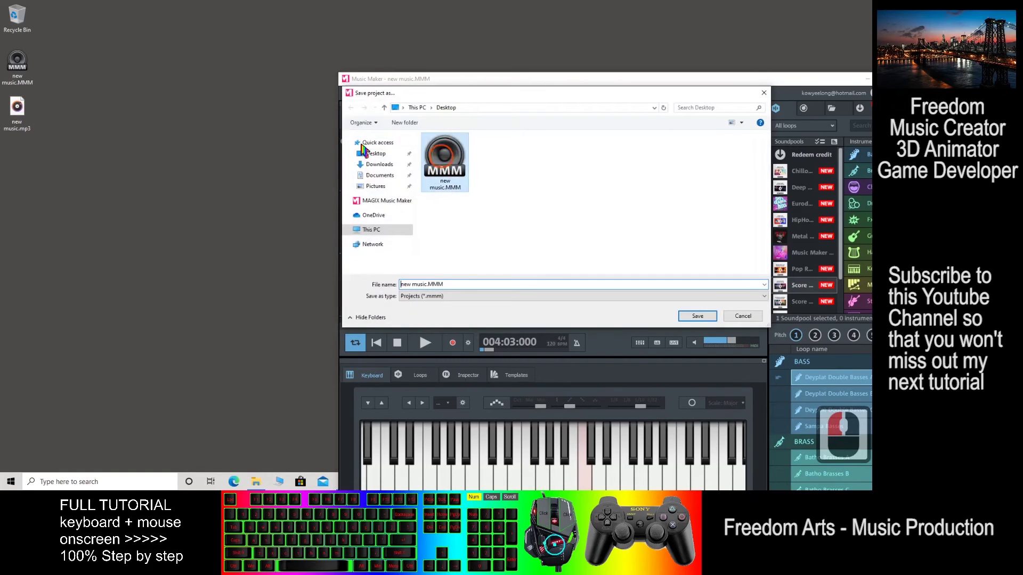
left_click(19, 71)
double_click(436, 284)
key("BackSpace")
key("BackSpace")
type("(")
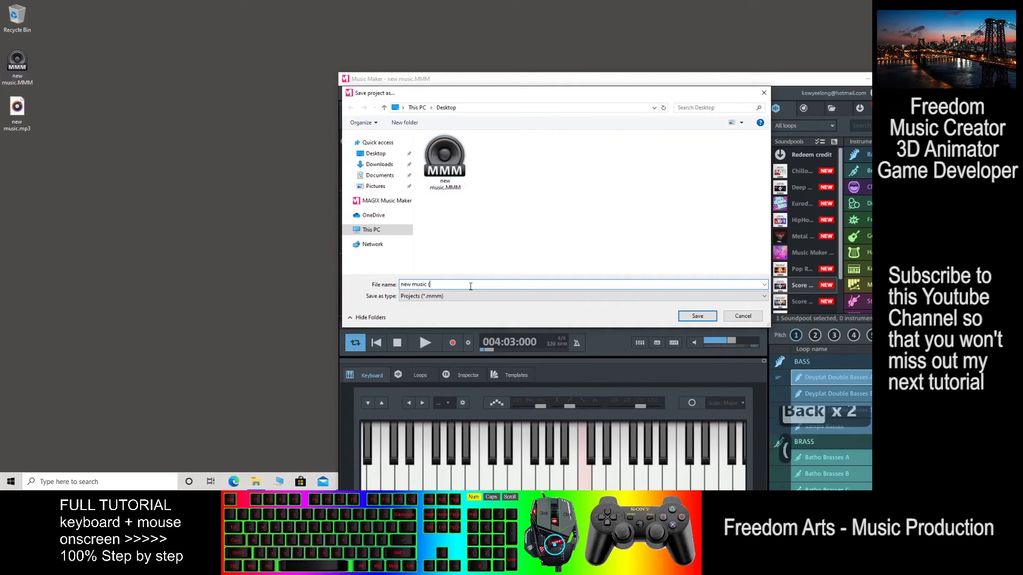
type("guitar music")
key("BackSpace")
key("BackSpace")
key("BackSpace")
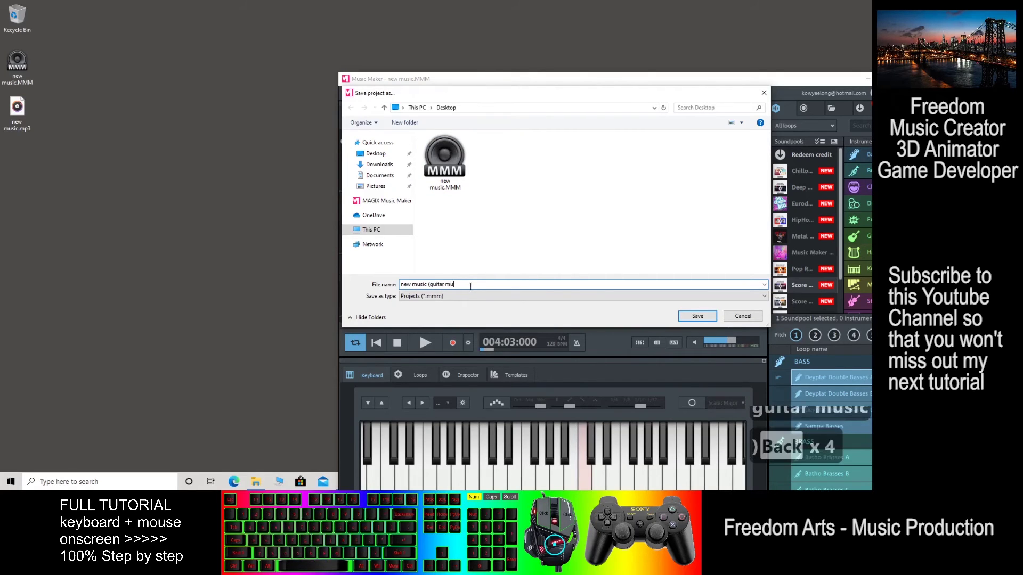
type("r versio")
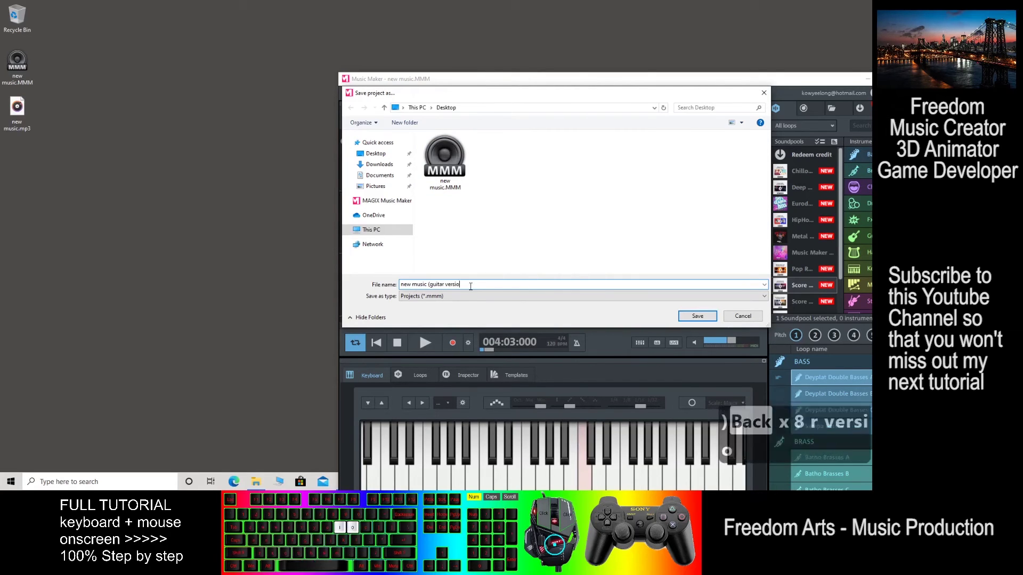
type("n)")
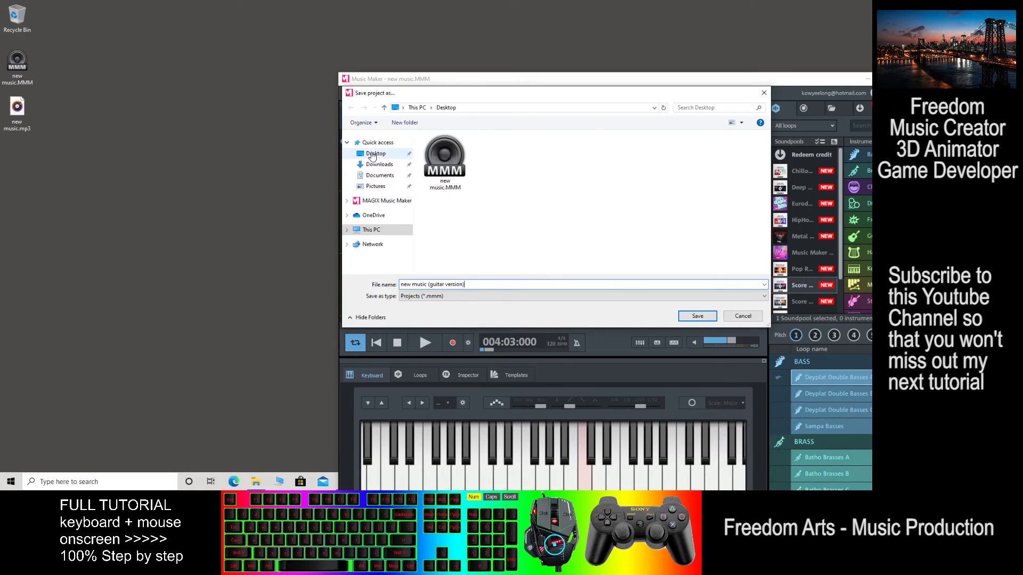
left_click(696, 316)
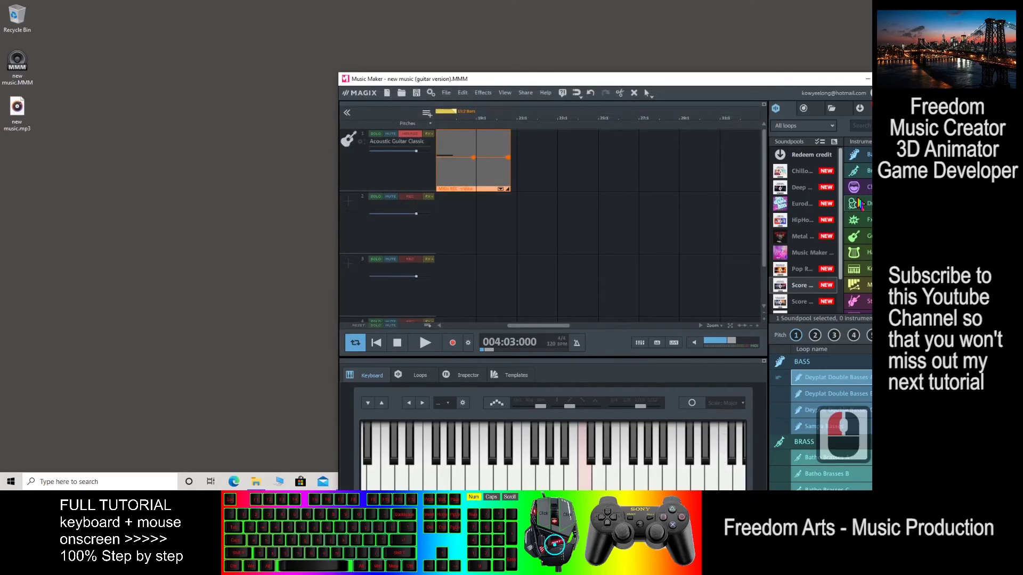
left_click(17, 159)
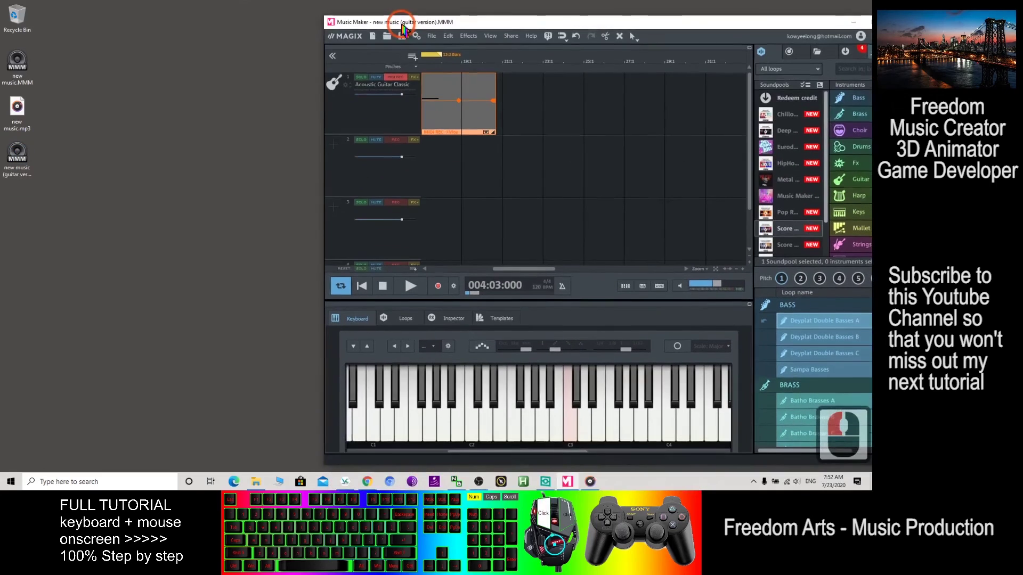
left_click_drag(417, 83, 403, 26)
Step: Export the song as an MP3 to the Desktop
left_click(430, 36)
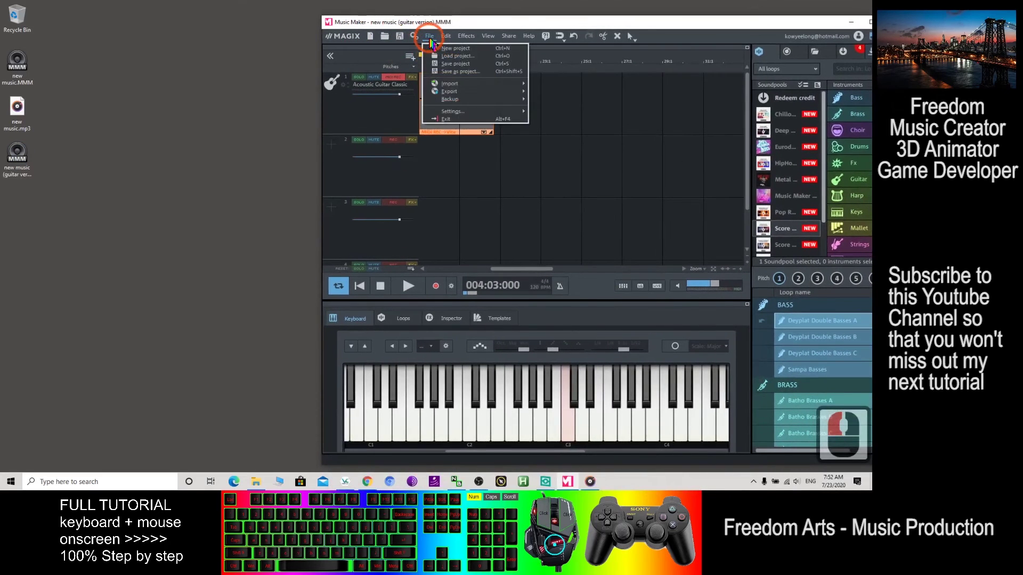
left_click(452, 91)
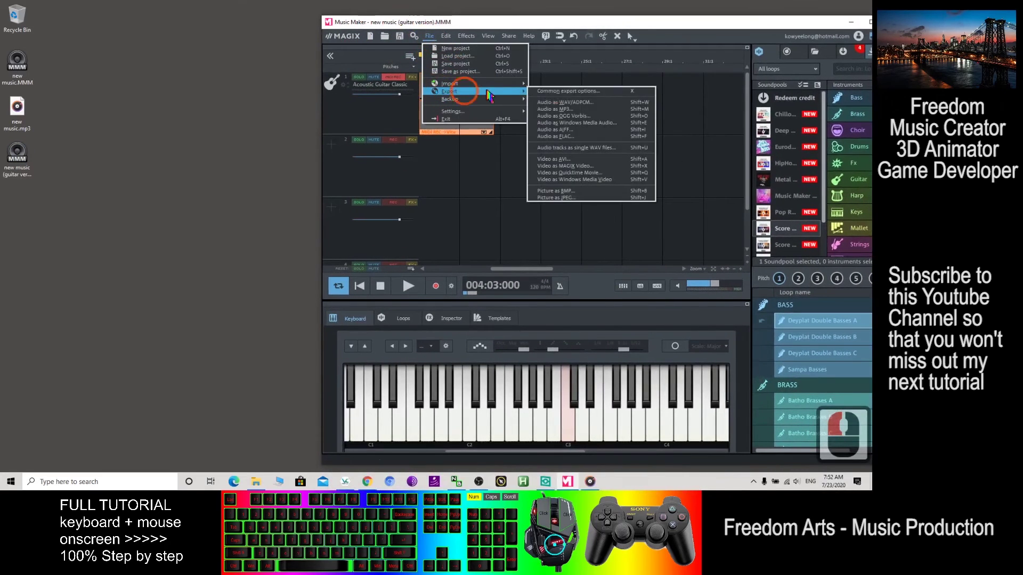
left_click(564, 110)
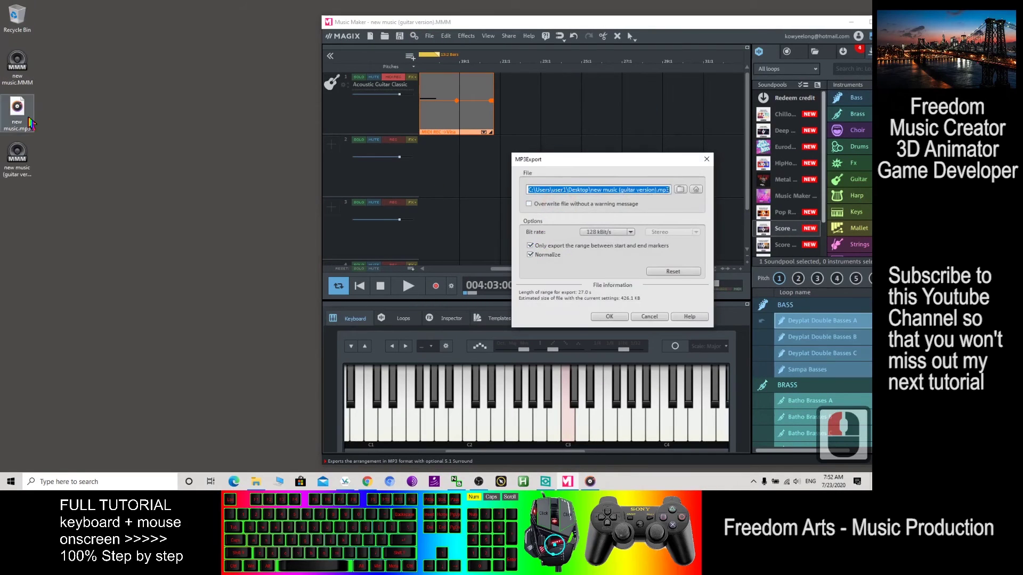
left_click(680, 191)
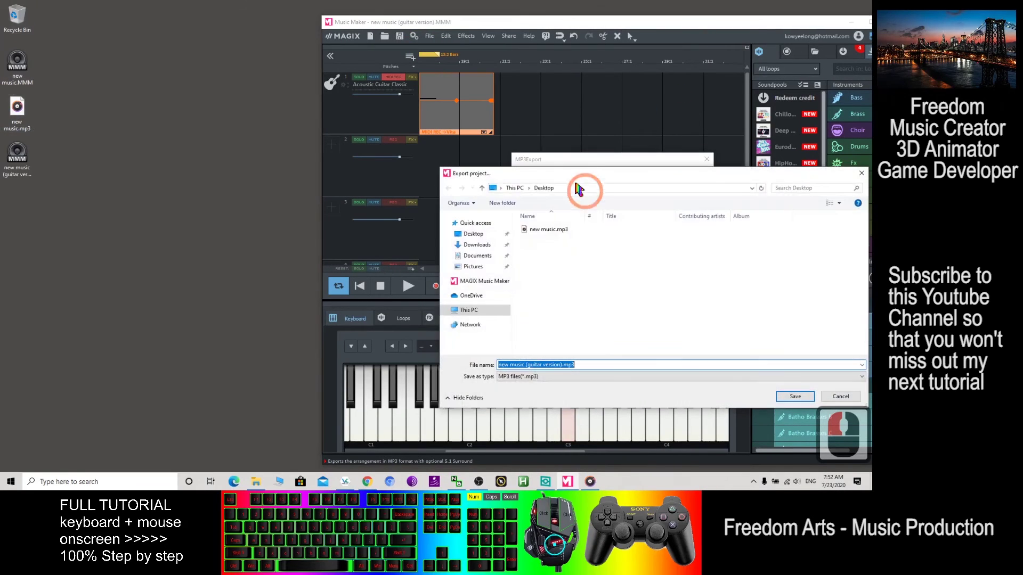
left_click(794, 396)
left_click(610, 318)
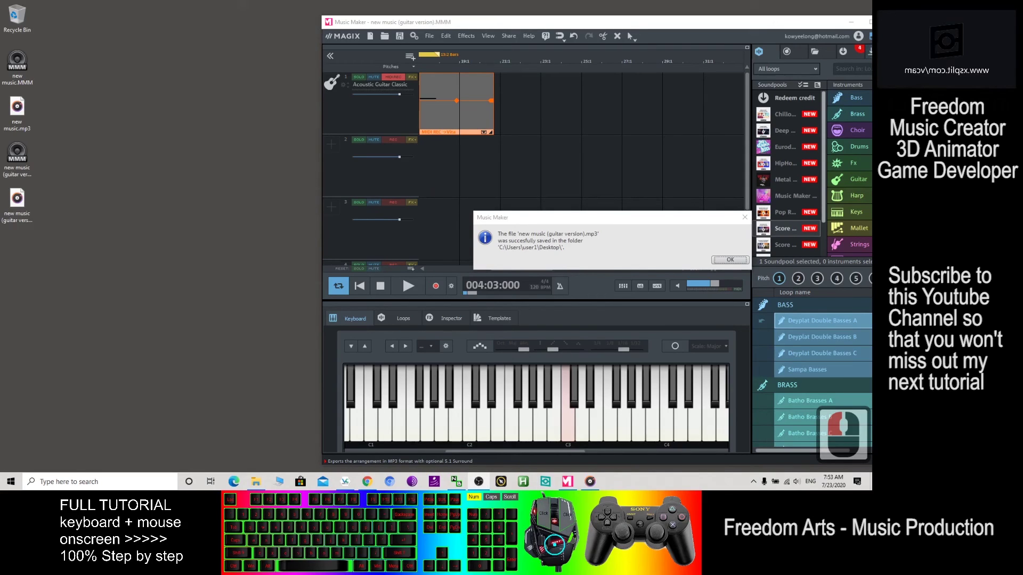
Step: Dismiss the export success notice and move the window aside
left_click(457, 204)
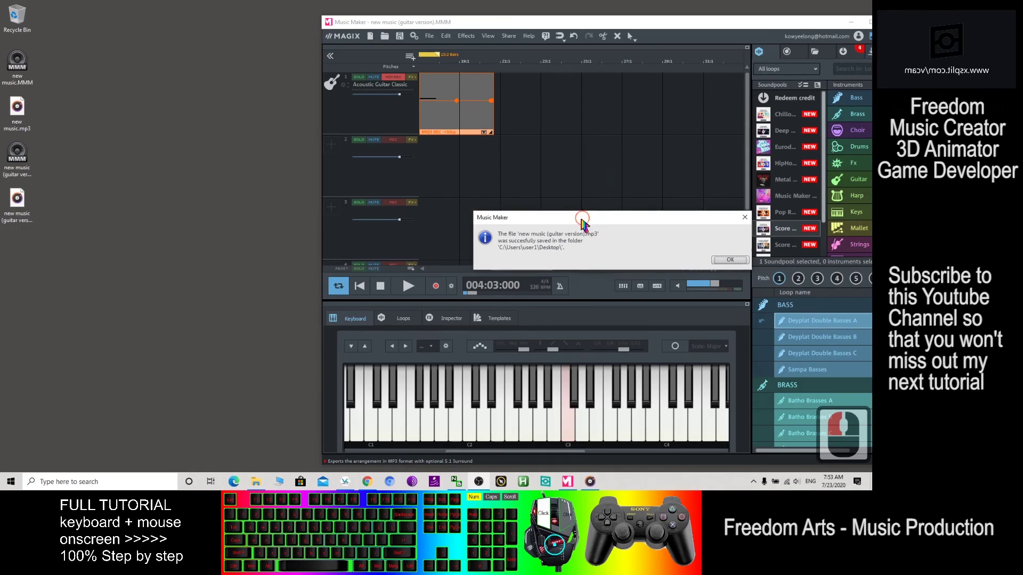
left_click_drag(589, 214, 423, 215)
left_click(563, 262)
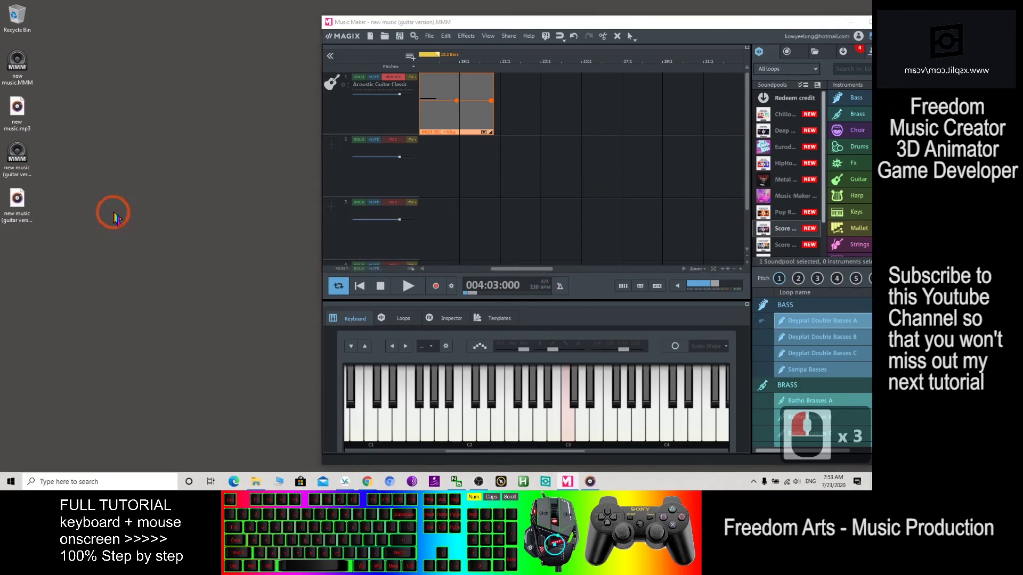
Step: Open the guitar-version MP3 in Groove Music and arrange the player and project windows
double_click(19, 198)
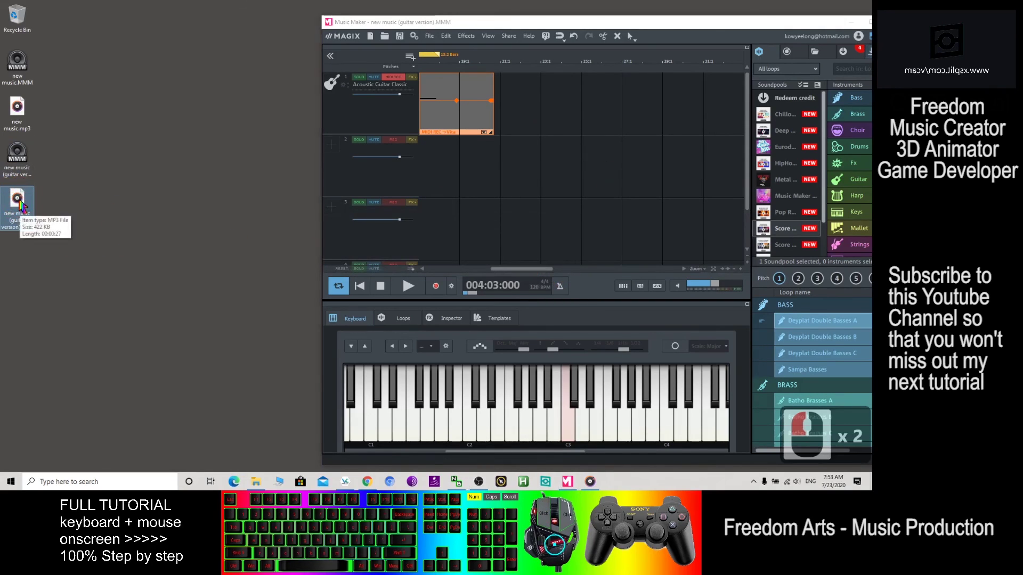
double_click(24, 208)
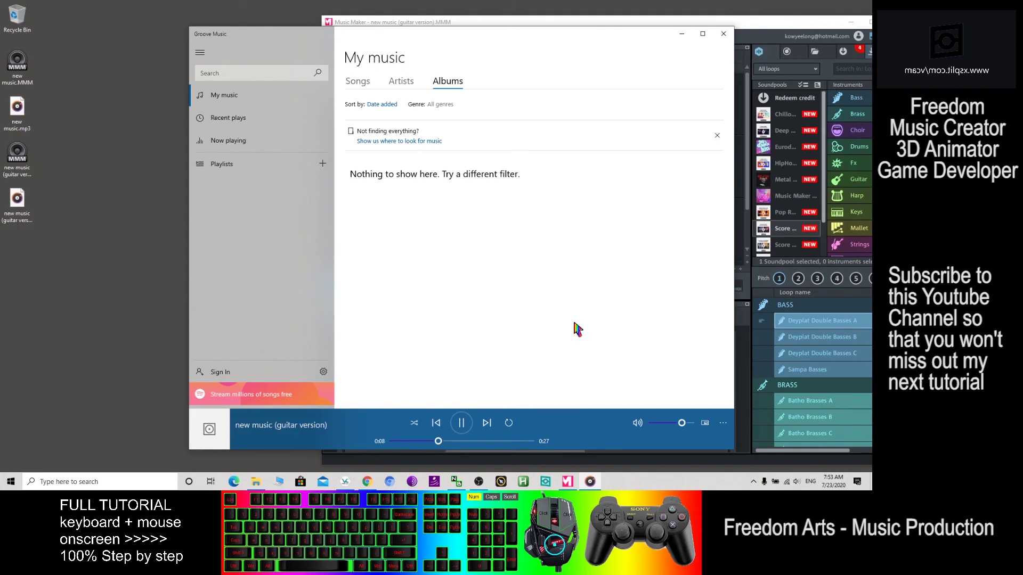
left_click_drag(588, 40, 449, 25)
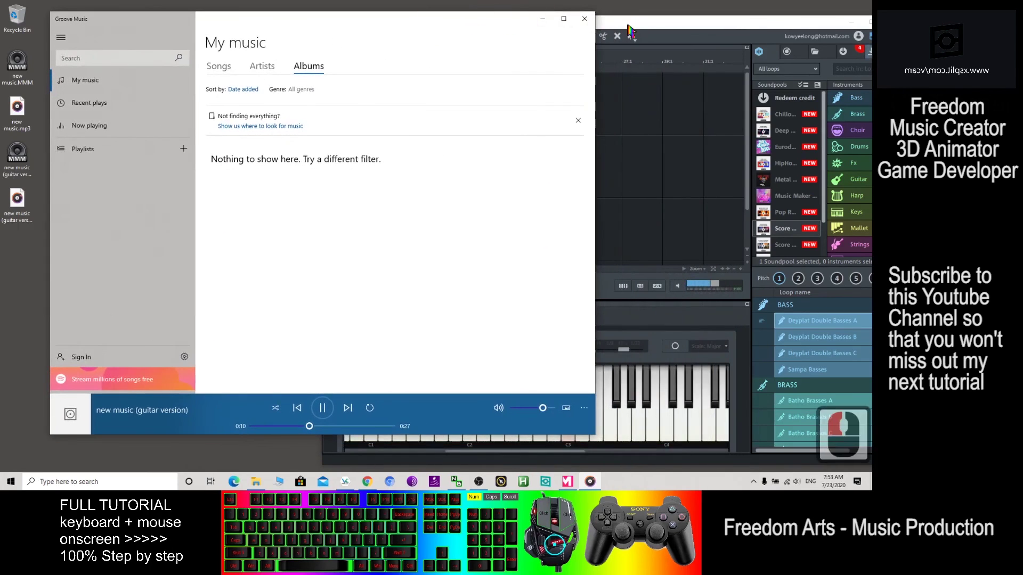
left_click(647, 30)
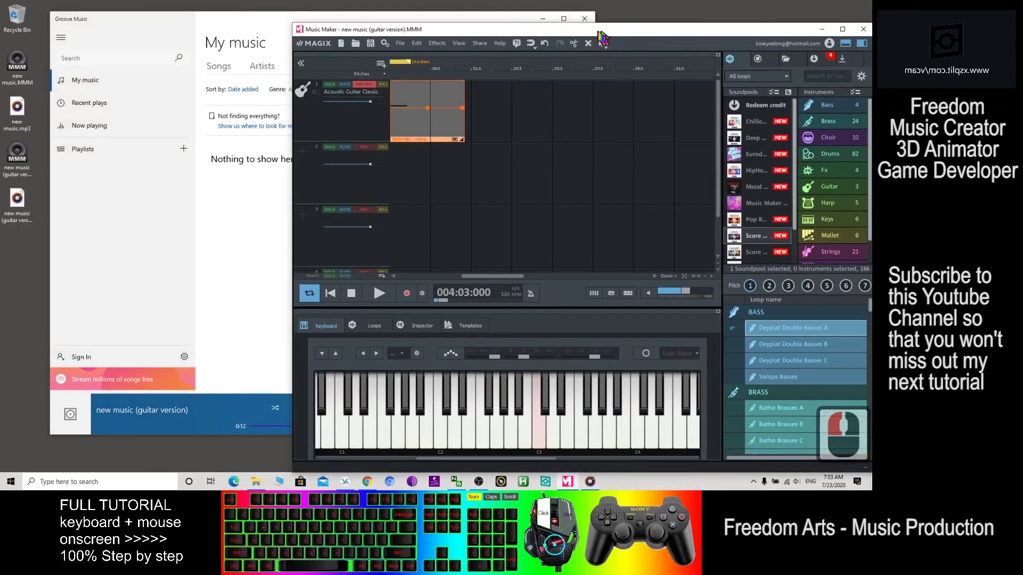
left_click_drag(648, 30, 605, 34)
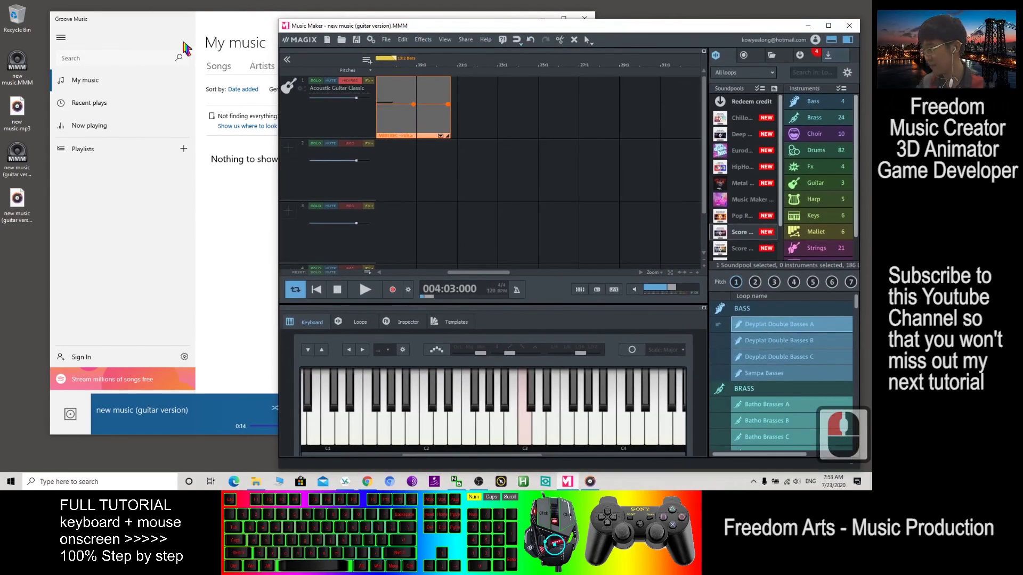
Step: Bring the player forward and check system volume while the 27-second track plays out
left_click(228, 20)
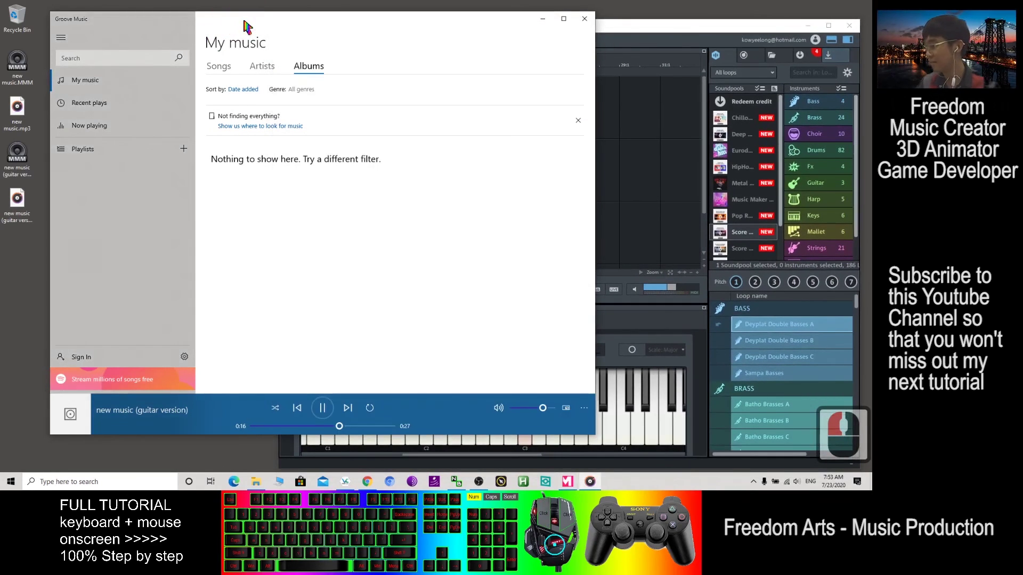
left_click(797, 483)
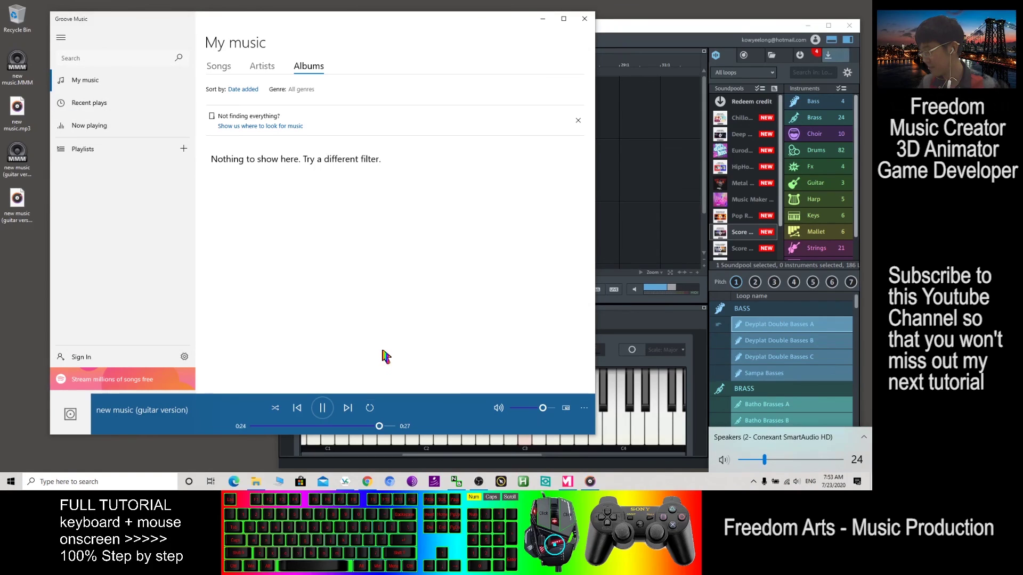
left_click(390, 250)
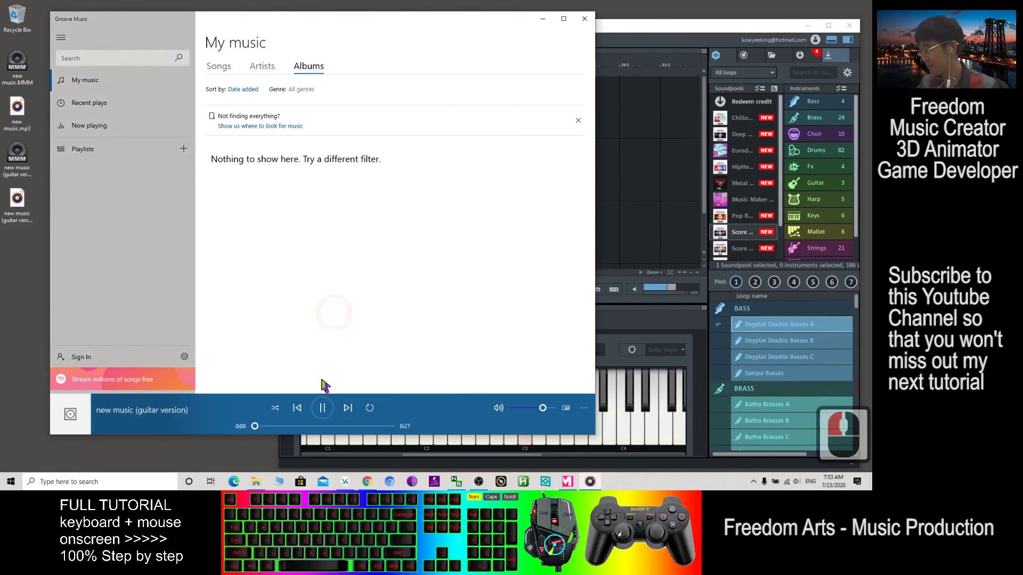
left_click(543, 17)
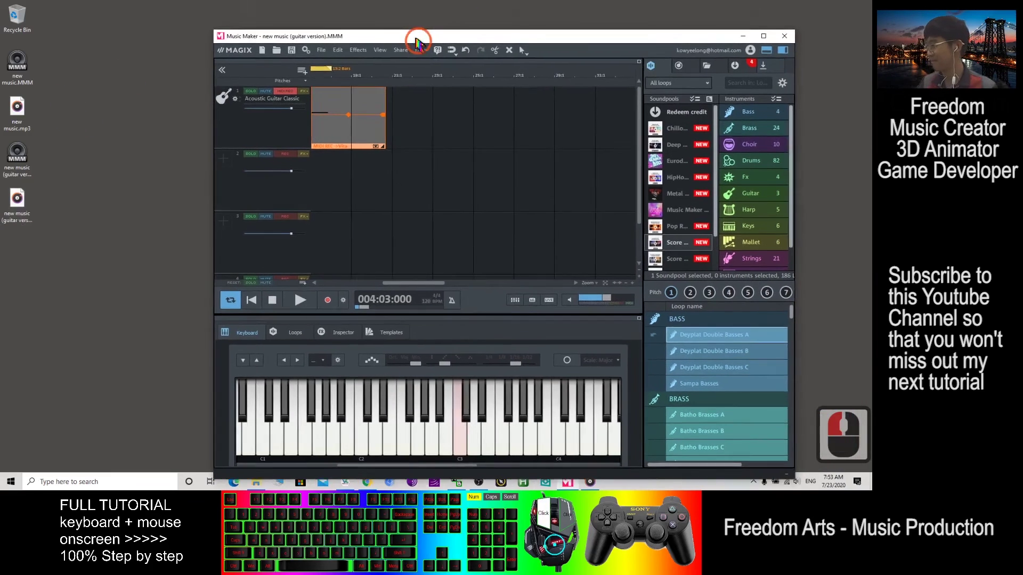
left_click_drag(482, 30, 372, 28)
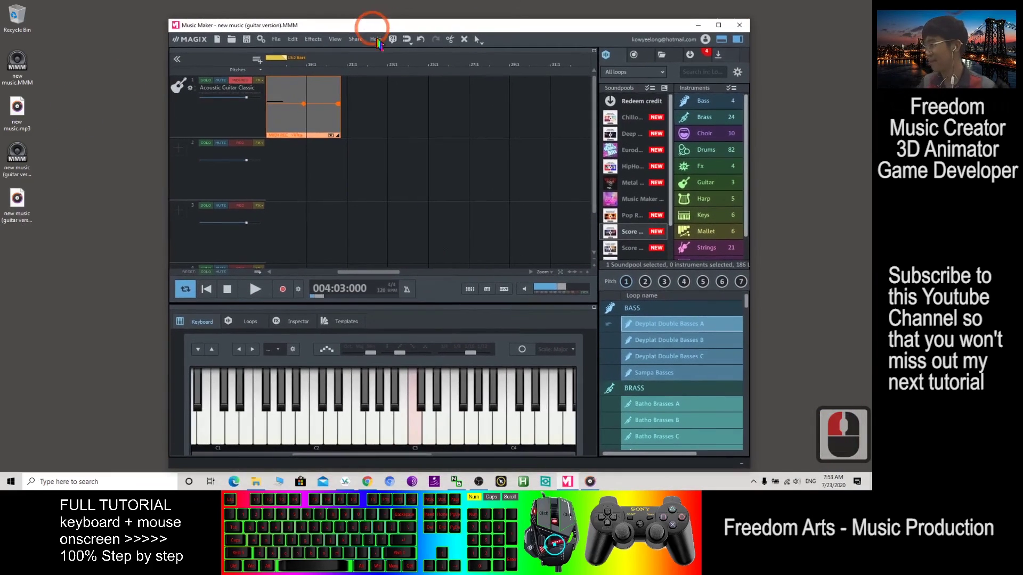
left_click(275, 349)
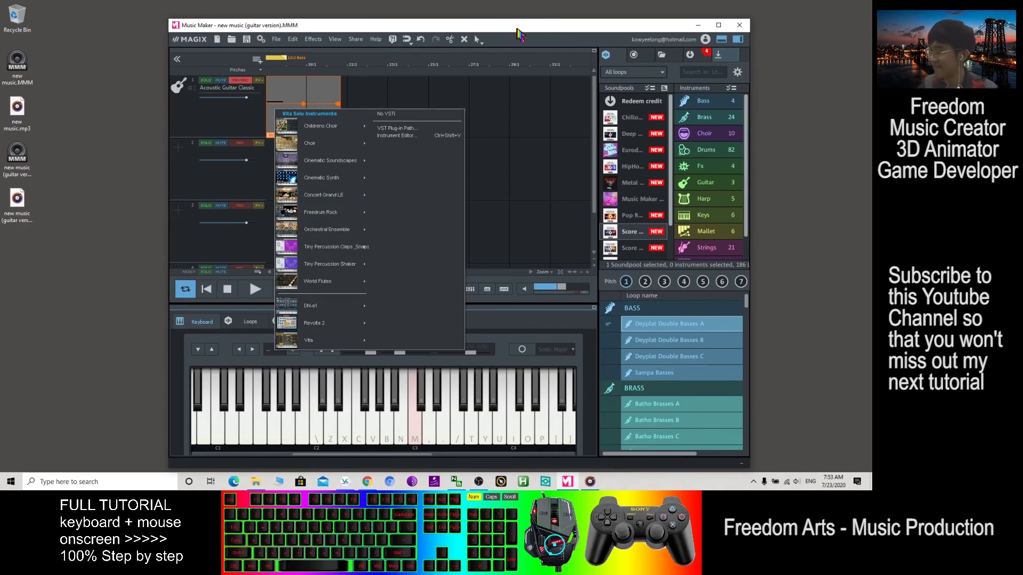
left_click_drag(518, 33, 521, 27)
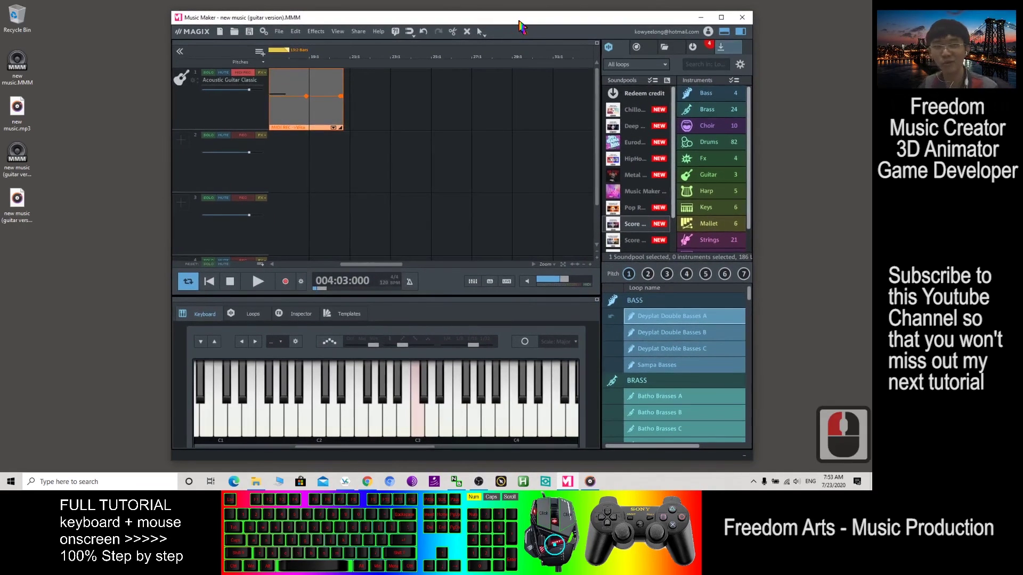